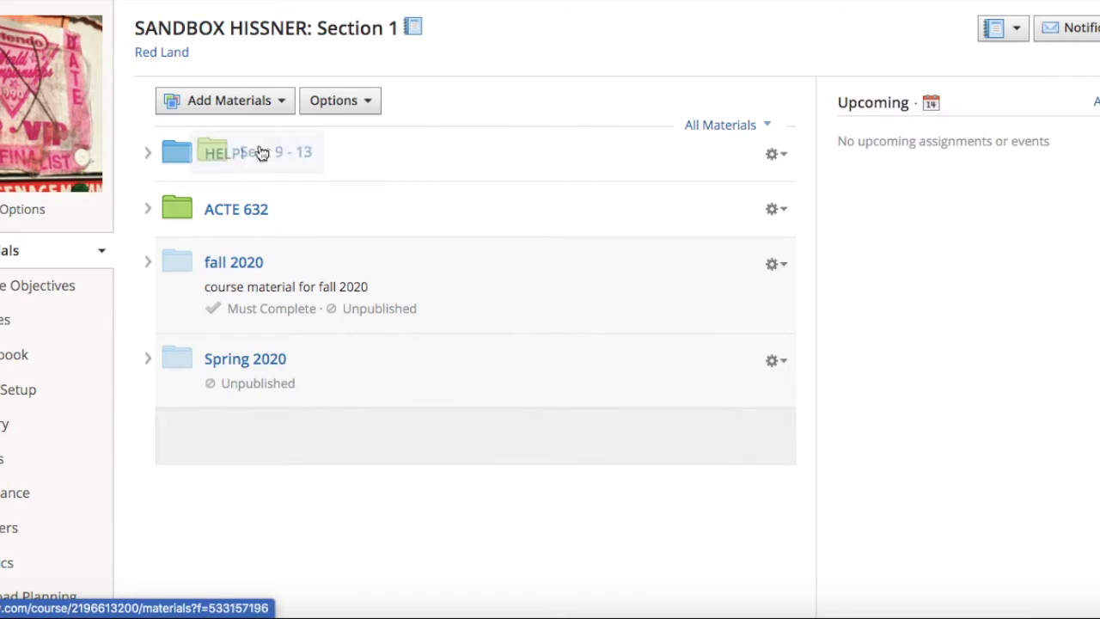
Move the Sept 9 - 13 folder above the HELP! folder and check the HELP! folder's contents
left_click(148, 207)
left_click_drag(304, 238, 258, 245)
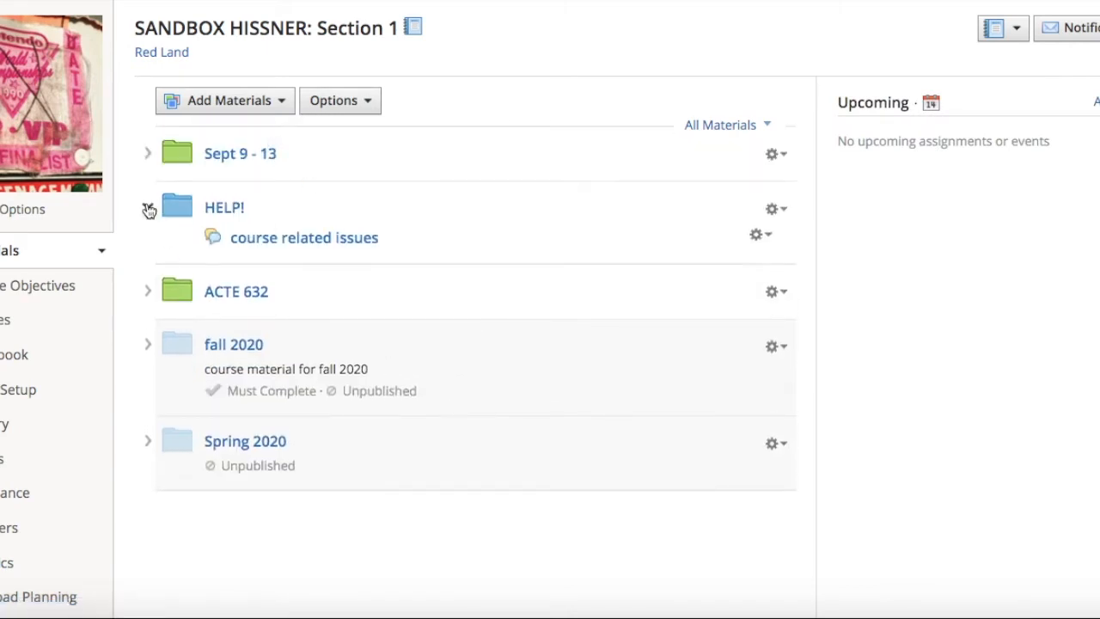
left_click(147, 207)
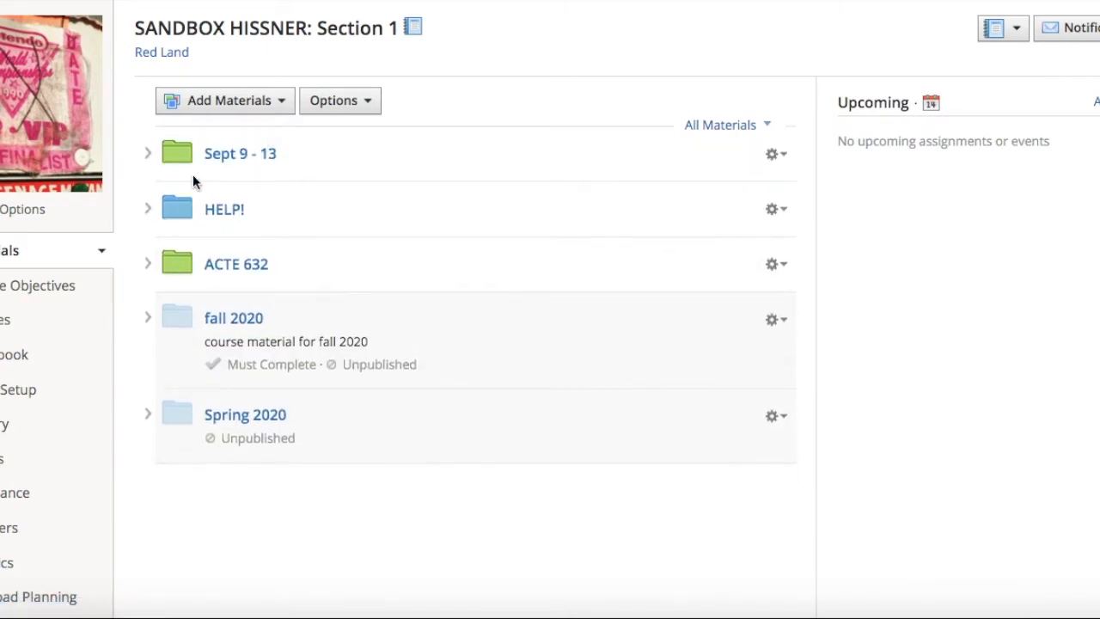
Open the Sept 9 - 13 folder and start a new page titled Video Lesson on Parallelograms
left_click(250, 157)
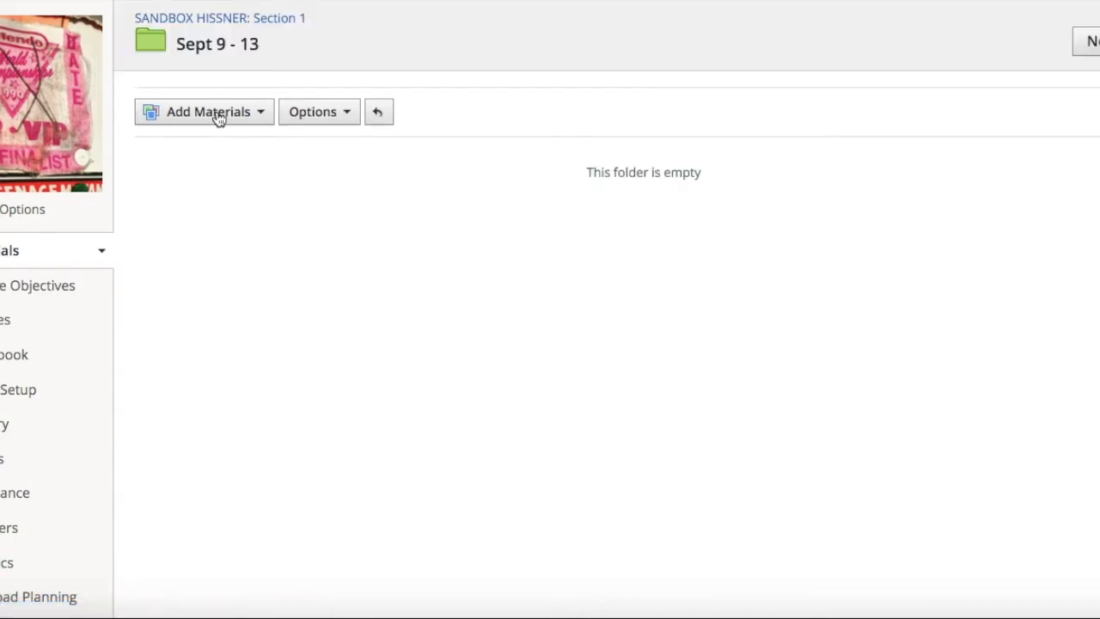
left_click(214, 119)
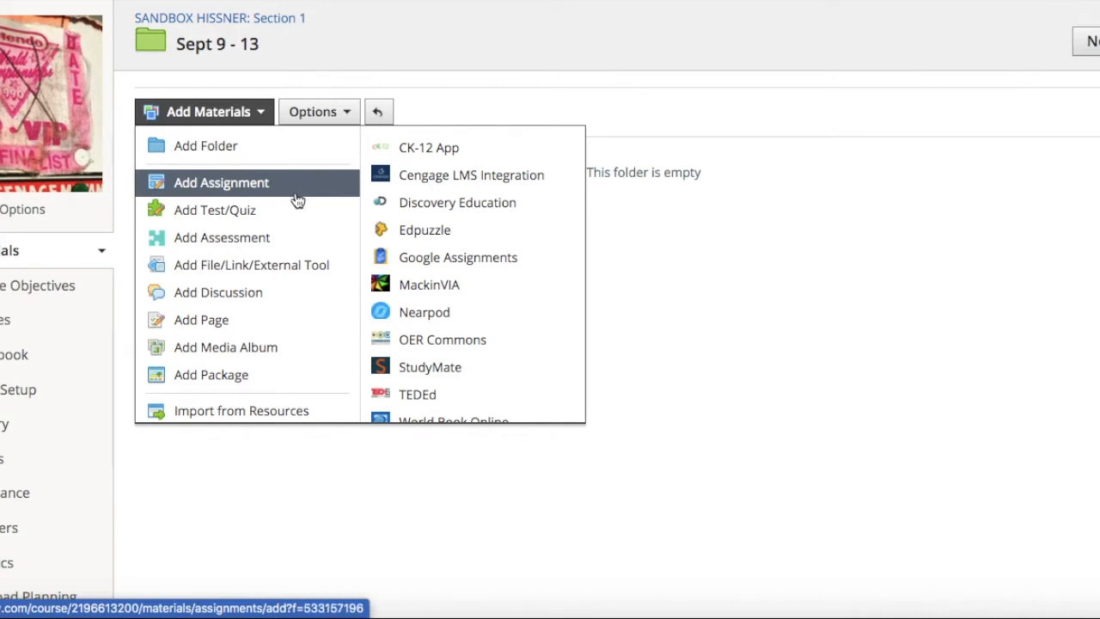
left_click(281, 323)
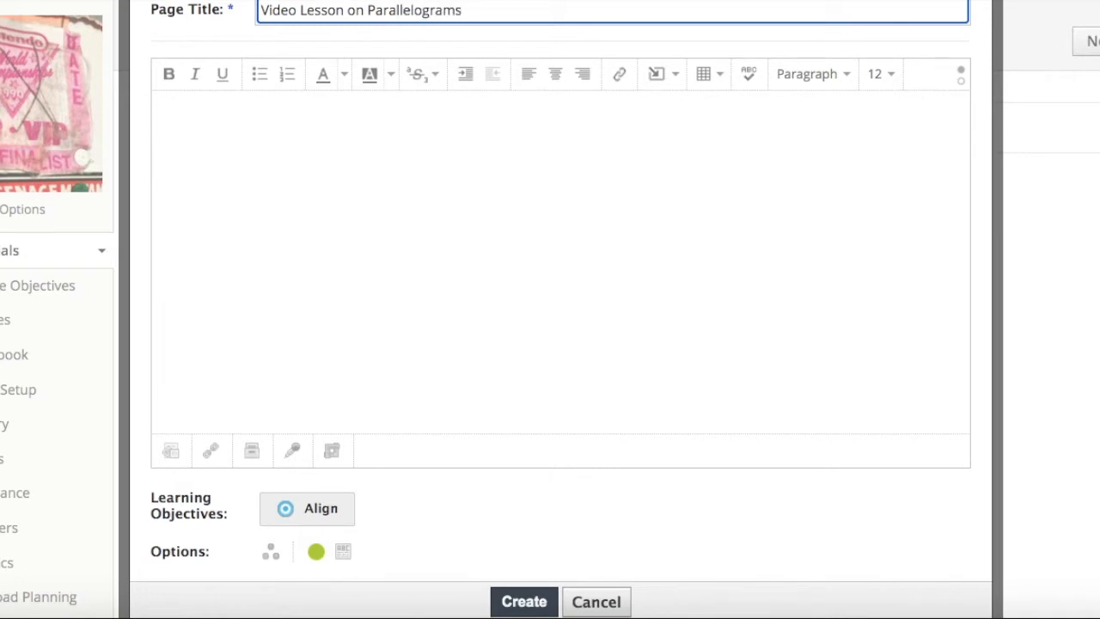
left_click(453, 200)
left_click(654, 85)
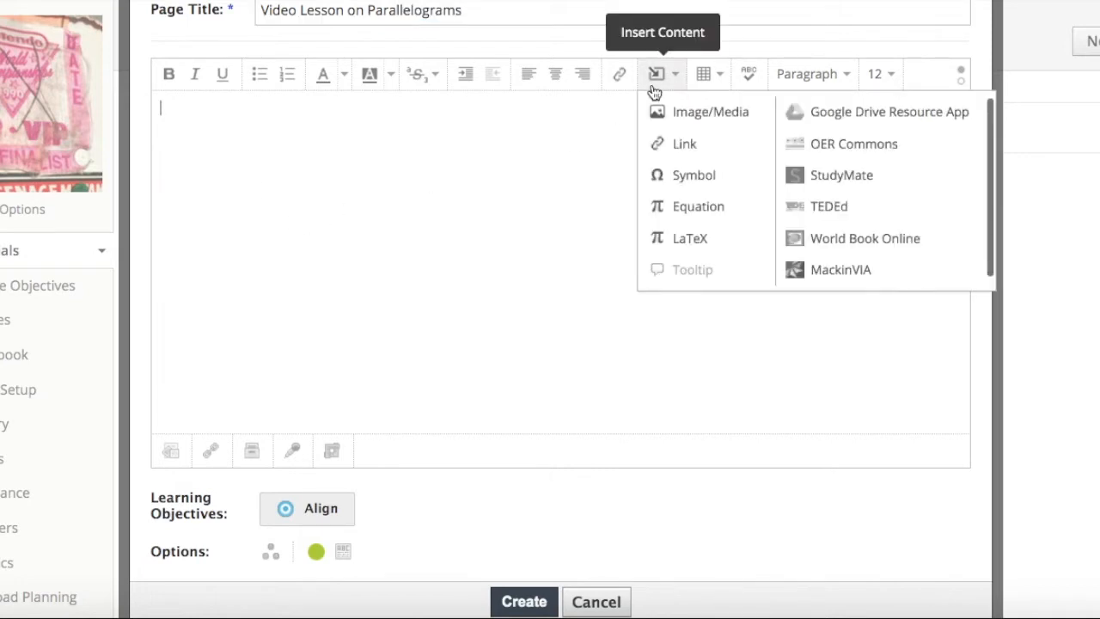
Open YouTube in a new browser tab and go to your own channel's page
left_click(475, 236)
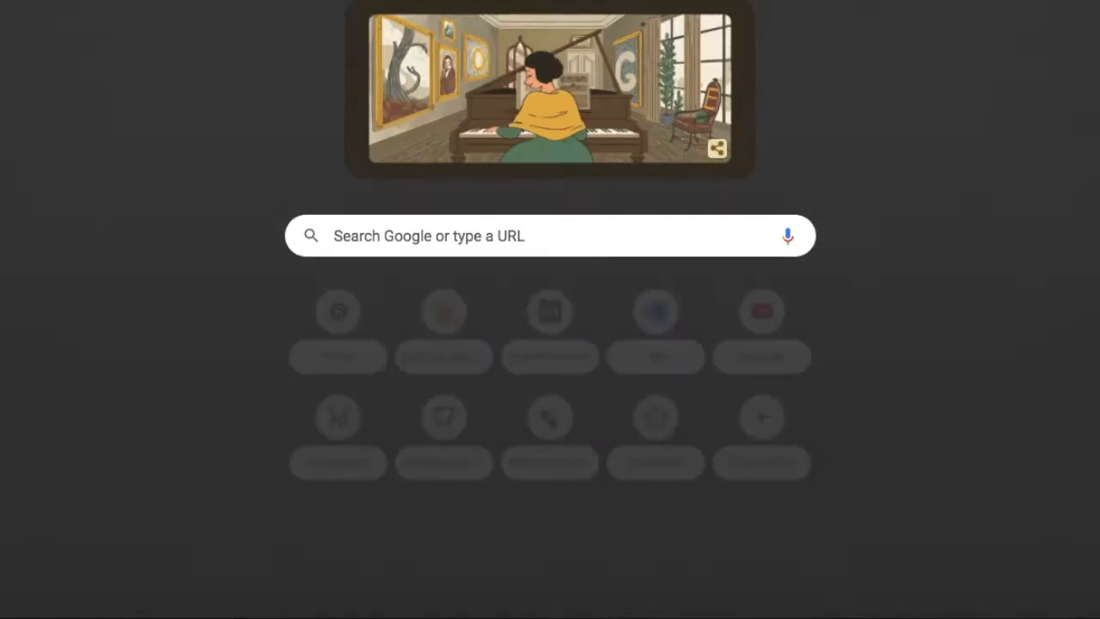
type("yout")
key("Return")
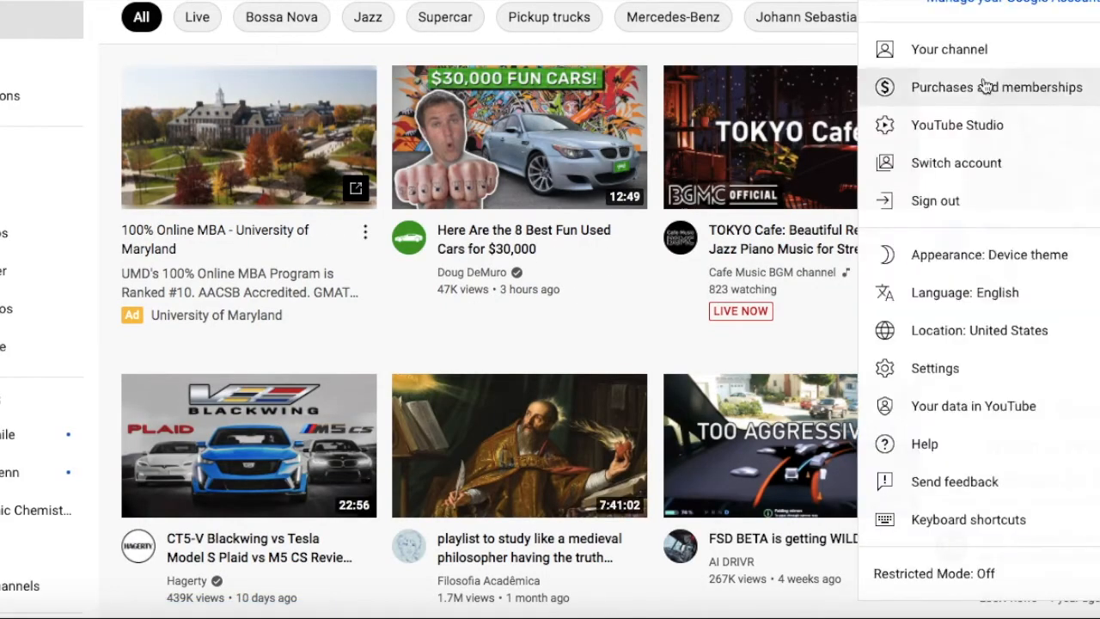
left_click(970, 49)
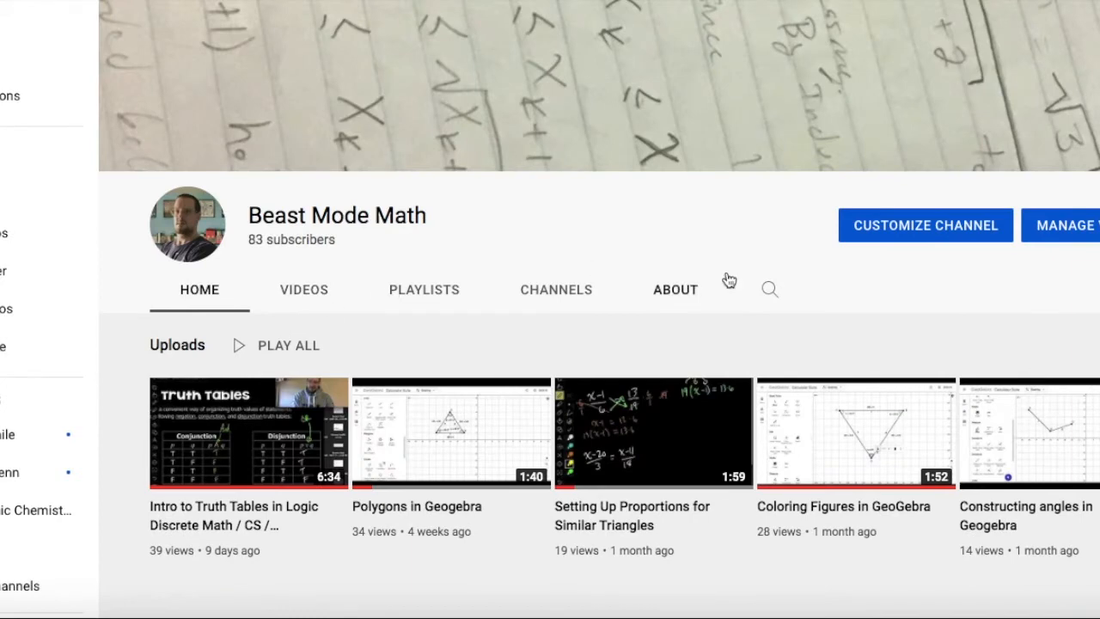
Search the channel for parallelograms and open the video Parallelograms with algebra
left_click(768, 290)
type("parallelo")
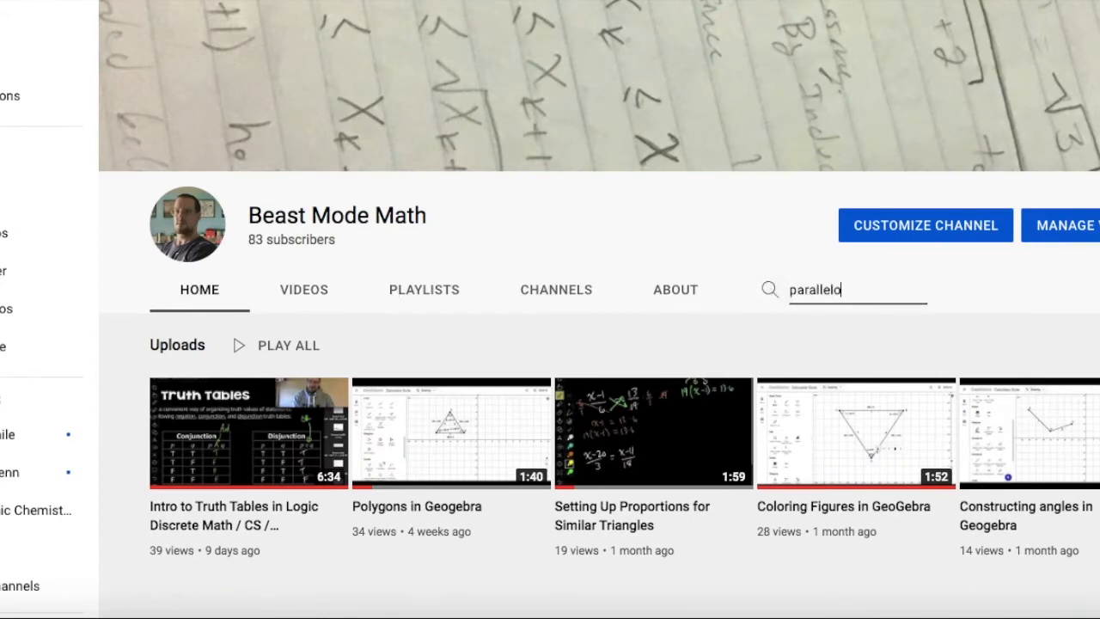
type("grams")
key("Return")
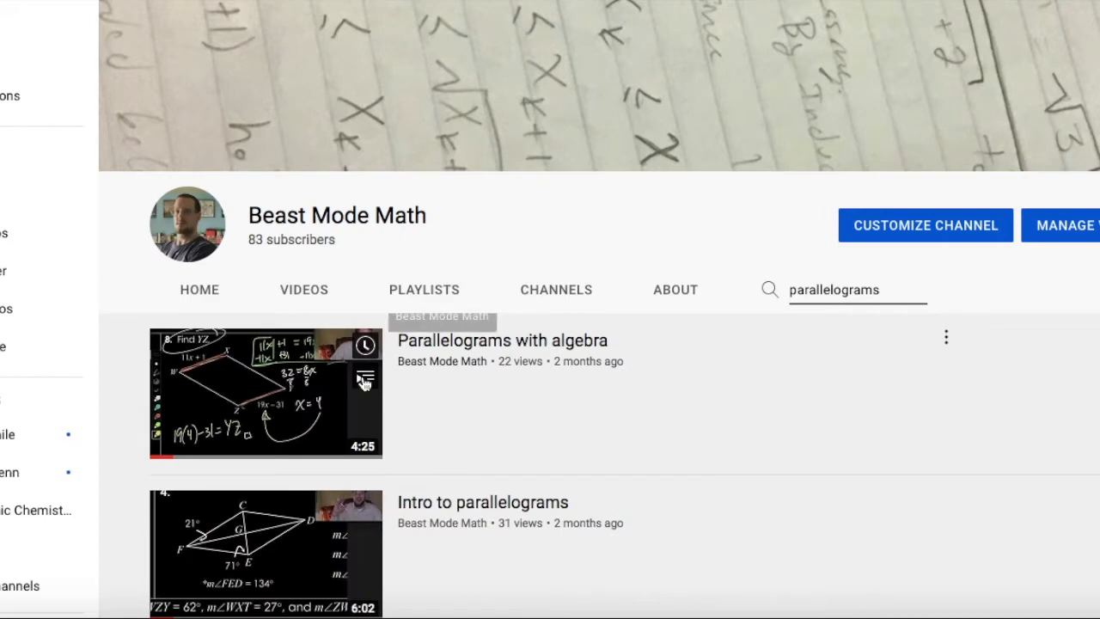
left_click(946, 338)
left_click(946, 340)
left_click(224, 372)
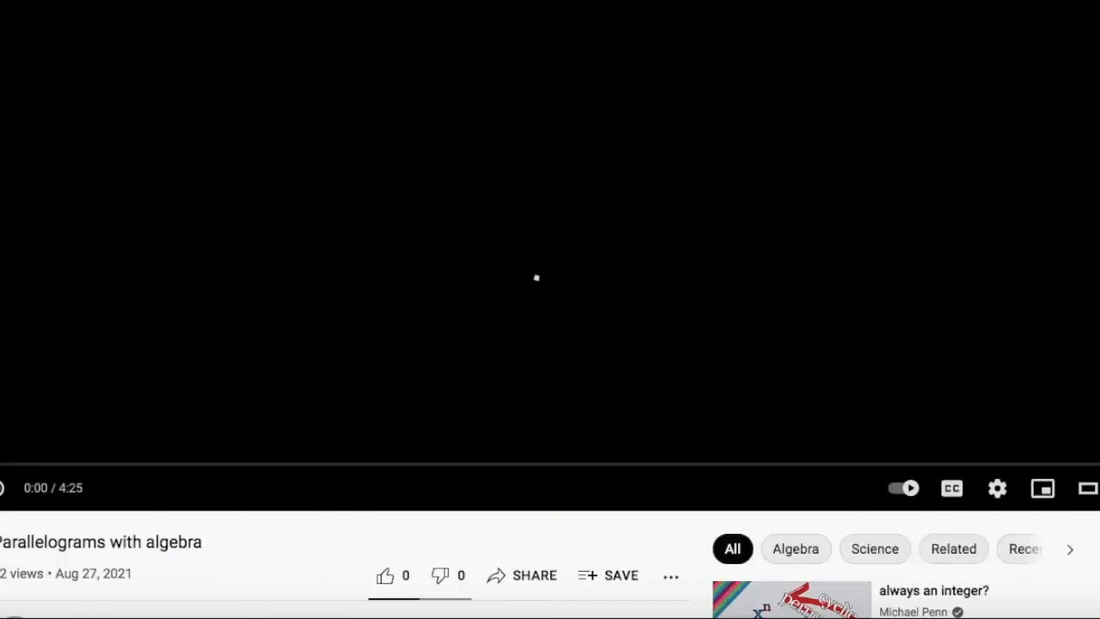
Copy the embed code of the Parallelograms with algebra video from its sharing options
scroll(202, 478, "down", 3)
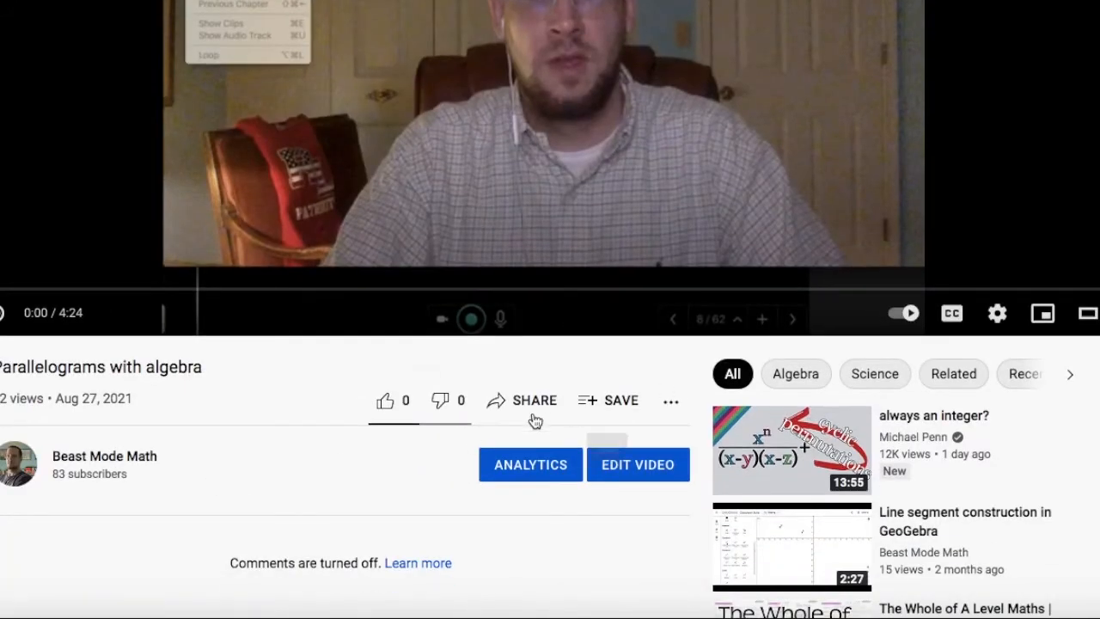
left_click(536, 404)
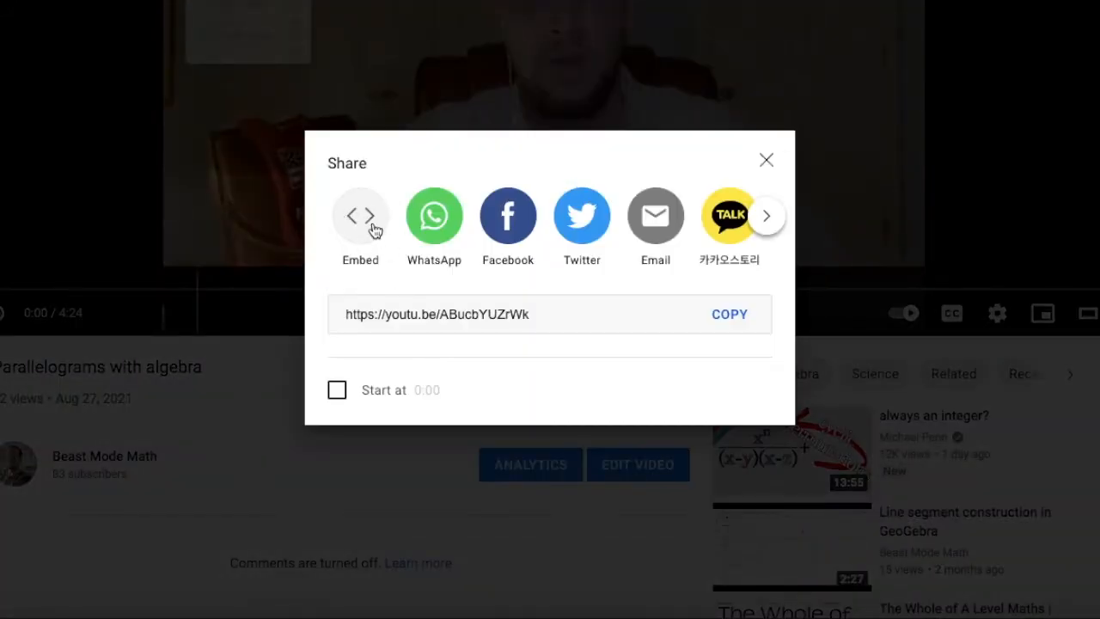
left_click(367, 222)
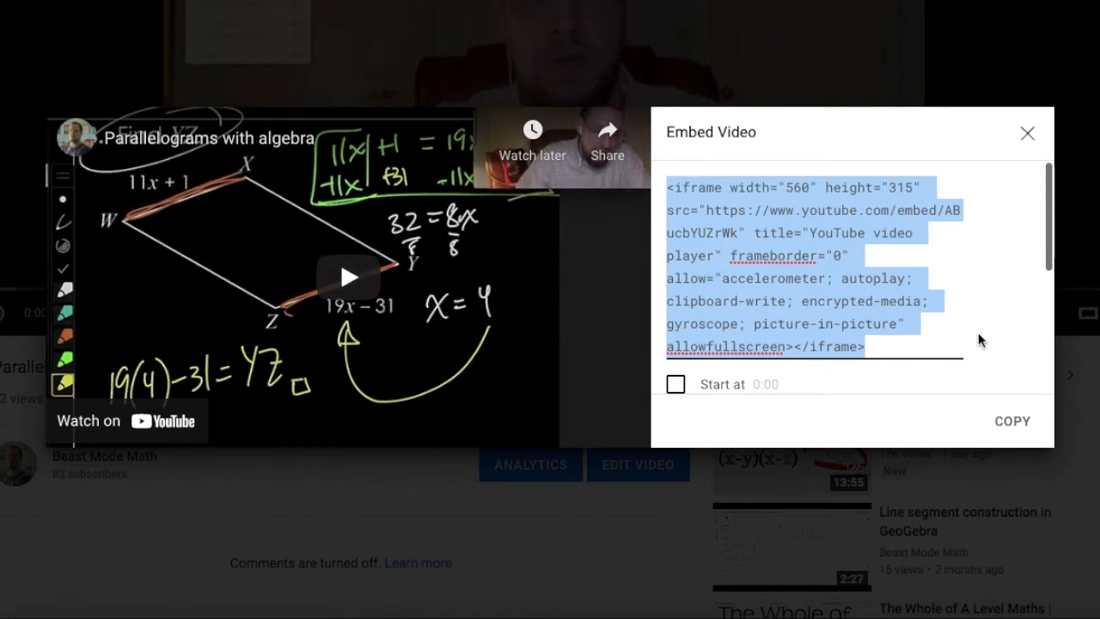
left_click(1028, 135)
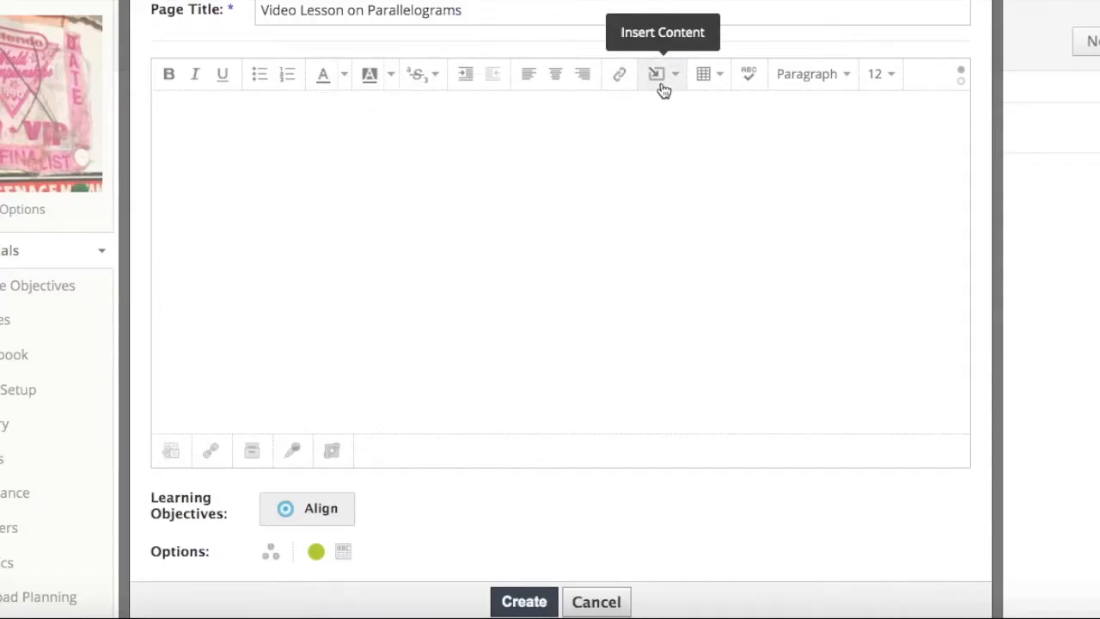
Back in the Schoology page editor, insert the copied embed code as web media and create the page
left_click(662, 90)
left_click(667, 114)
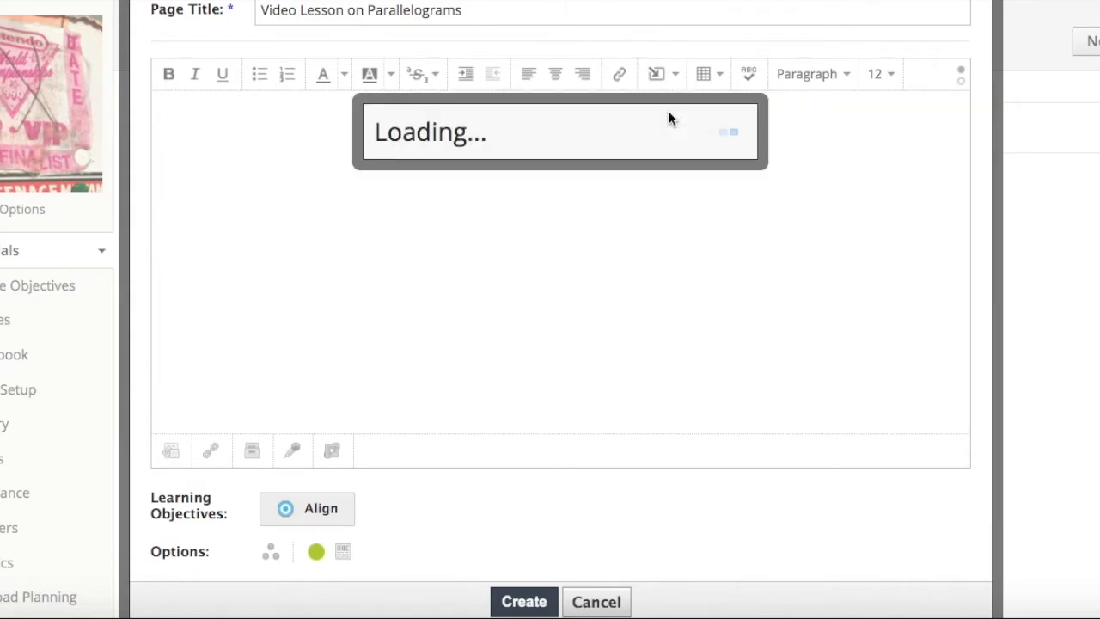
left_click(526, 131)
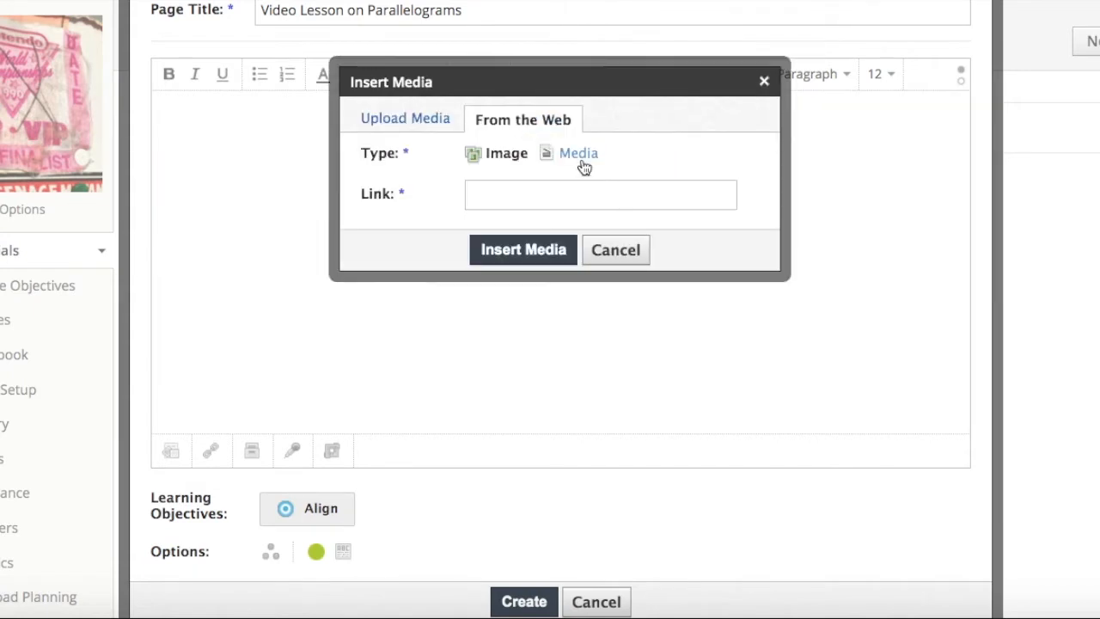
left_click(580, 155)
left_click(631, 200)
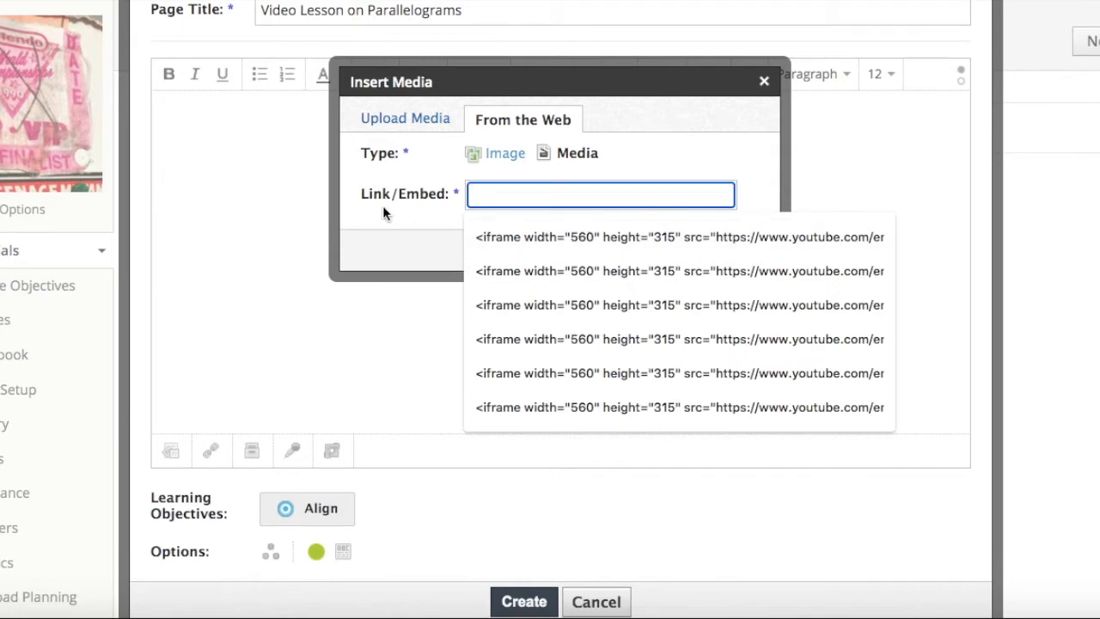
key("ctrl+v")
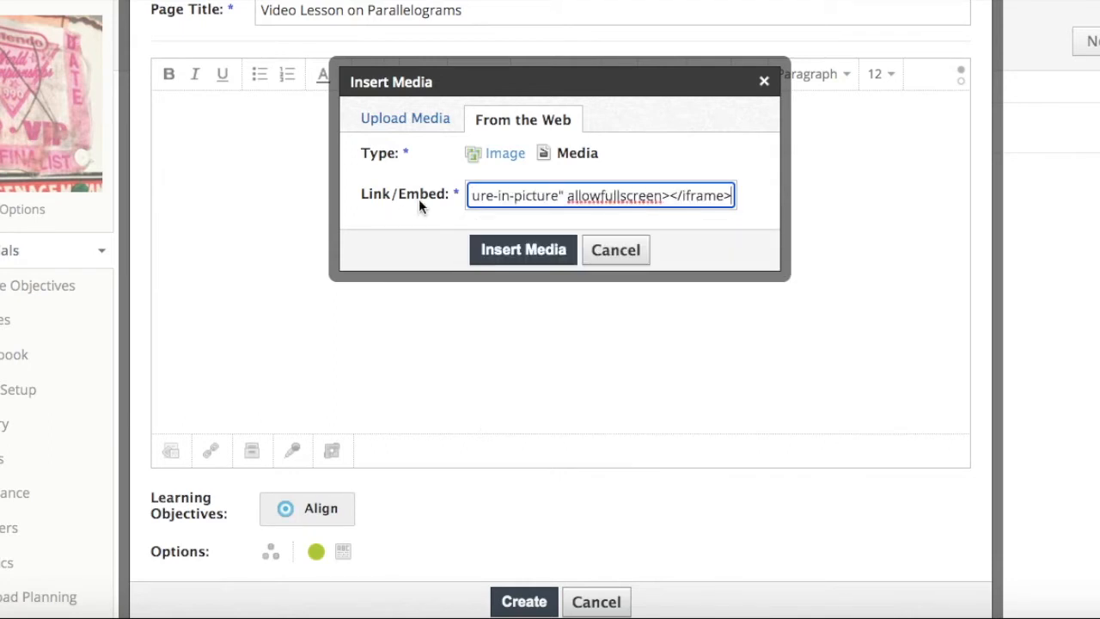
left_click(496, 249)
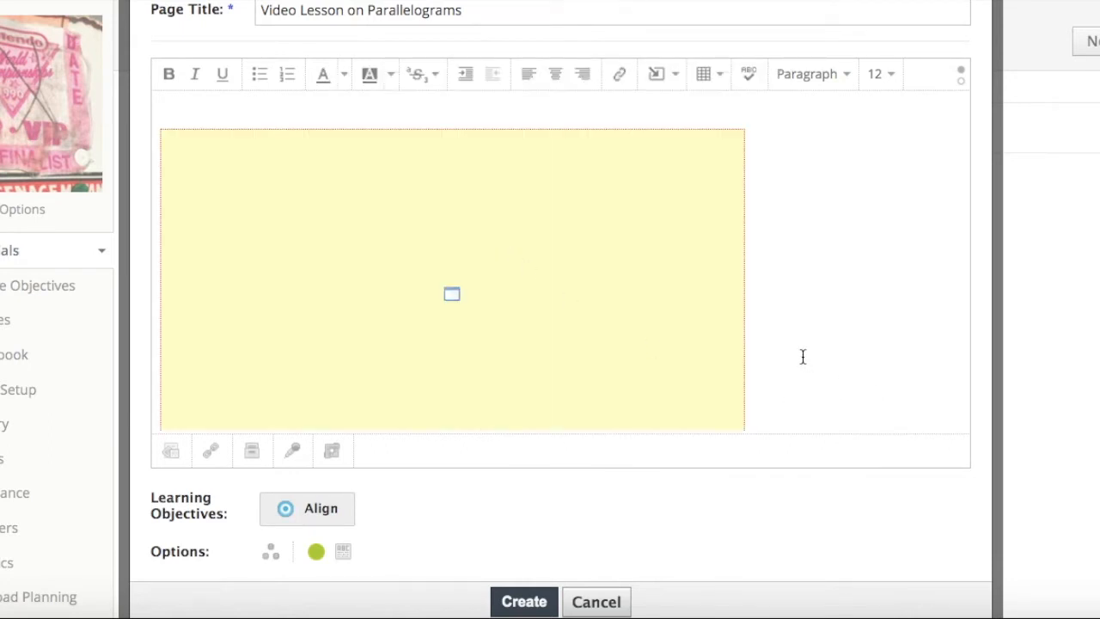
left_click(516, 602)
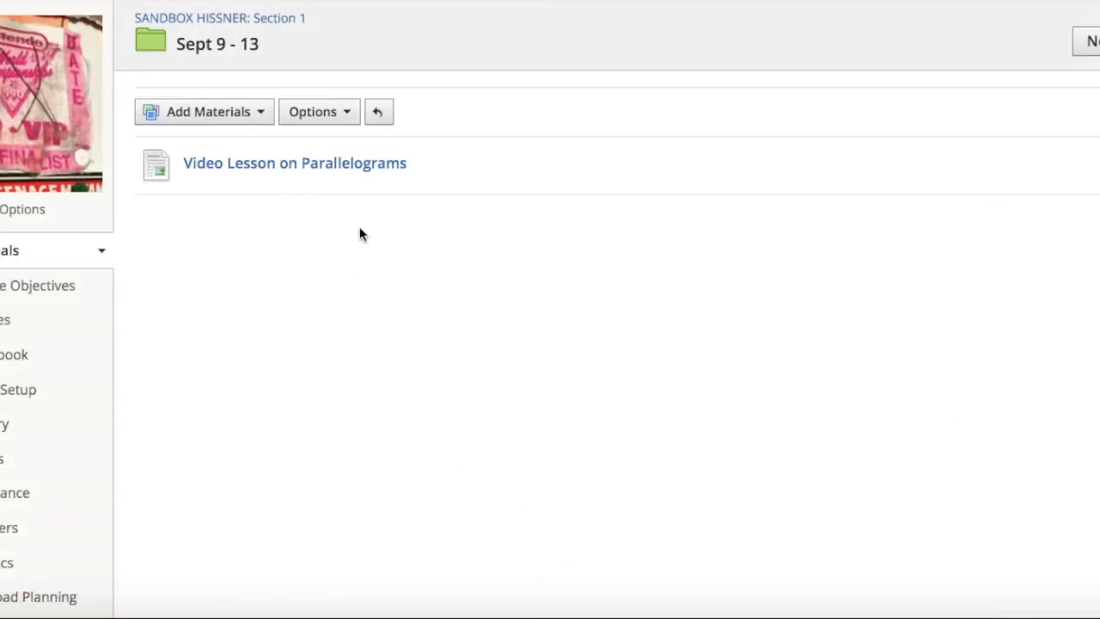
Edit the Video Lesson on Parallelograms page so it displays inline and save the changes
left_click(1098, 163)
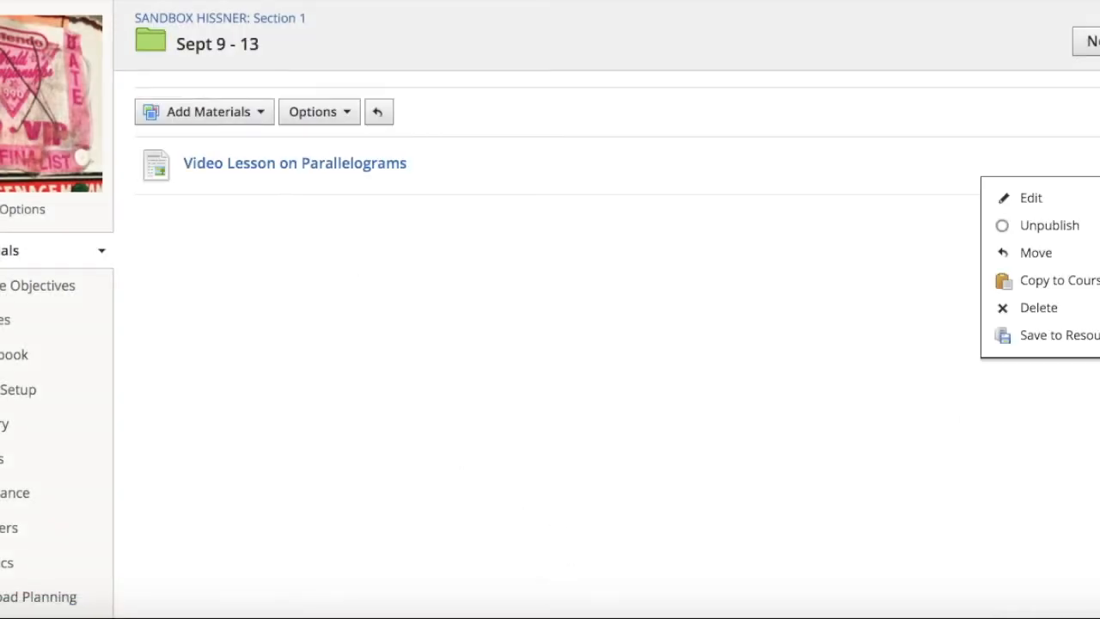
left_click(550, 251)
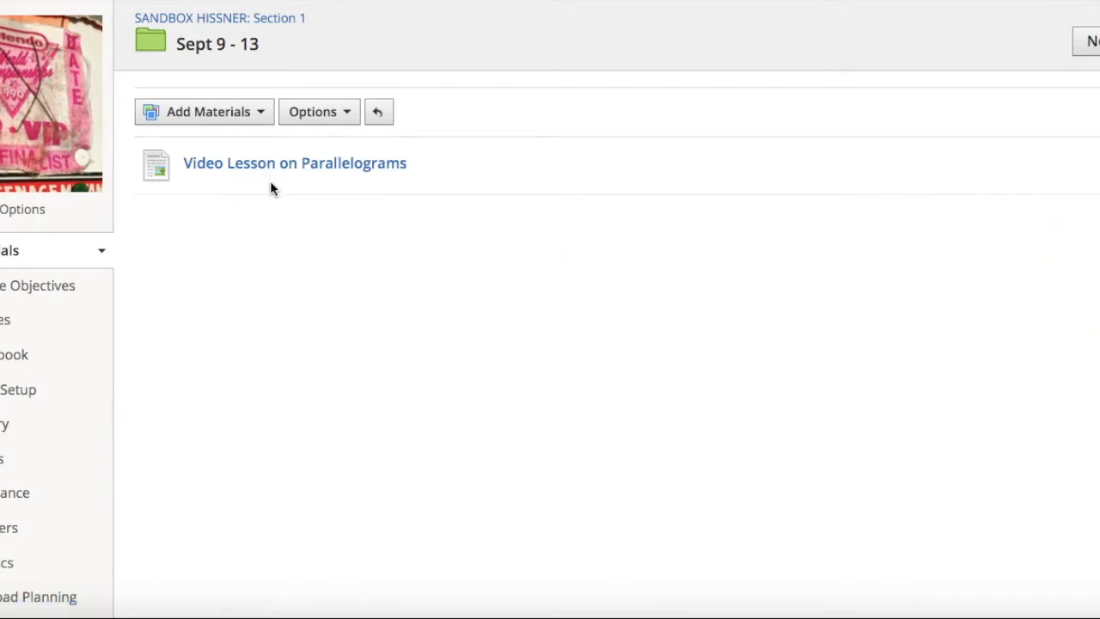
left_click(1091, 163)
left_click(1031, 197)
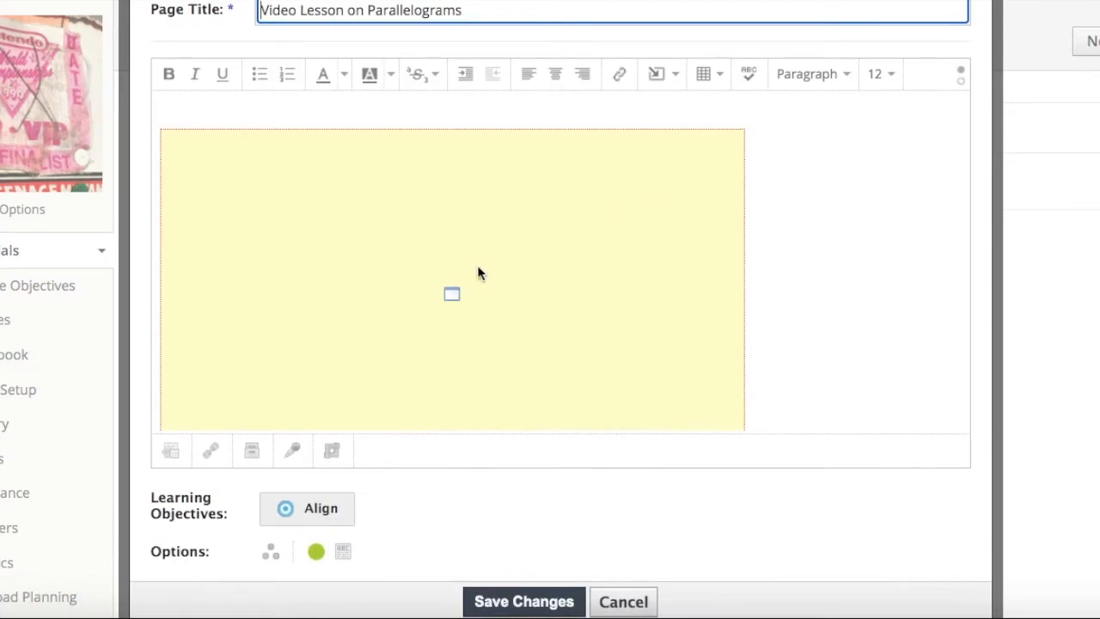
scroll(502, 471, "down", 2)
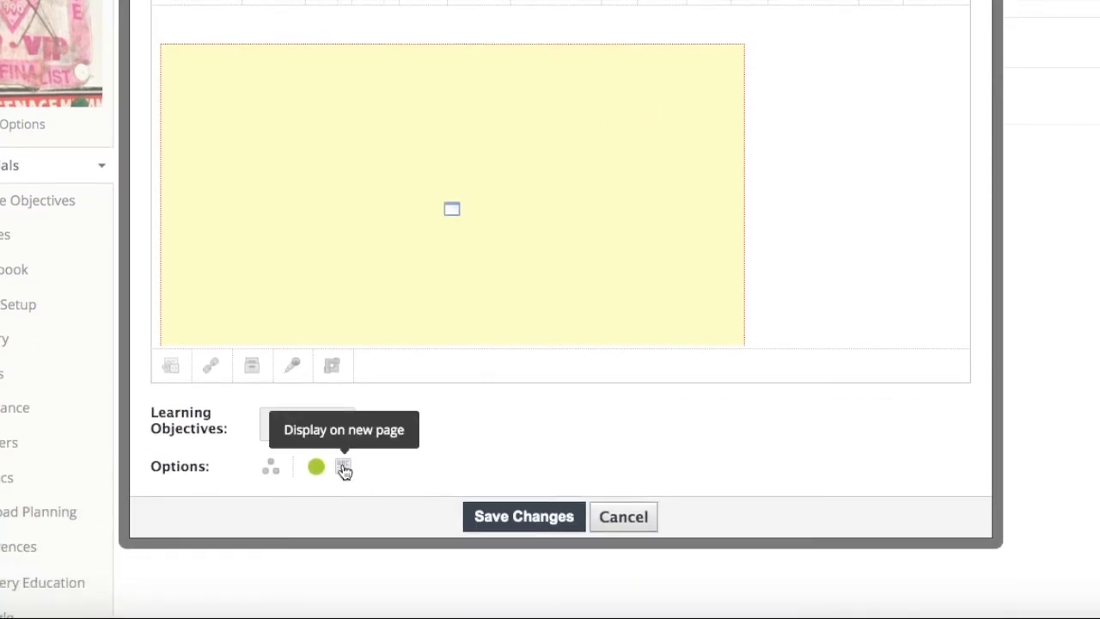
left_click(343, 468)
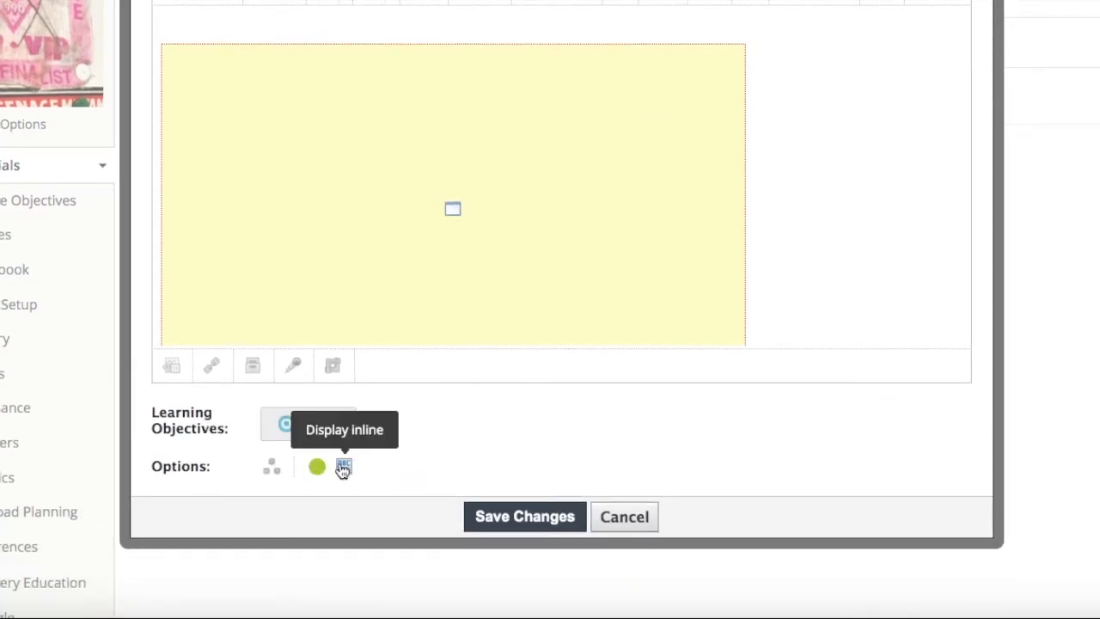
left_click(523, 517)
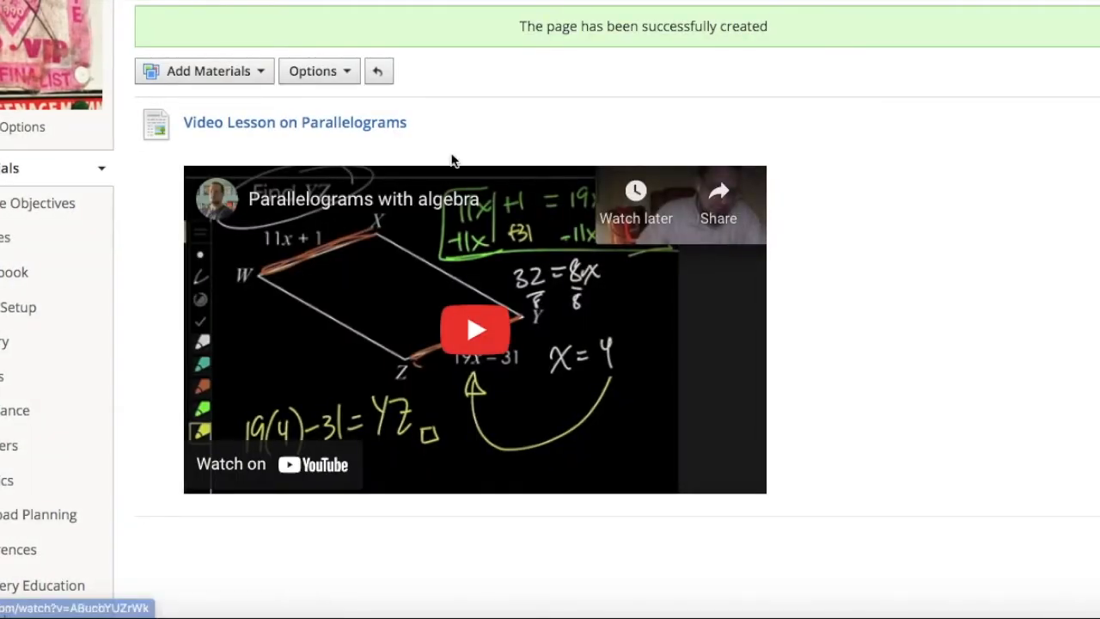
Start a new test/quiz named Parallelograms directly below the video lesson page in the folder
scroll(195, 191, "down", 3)
scroll(195, 191, "up", 5)
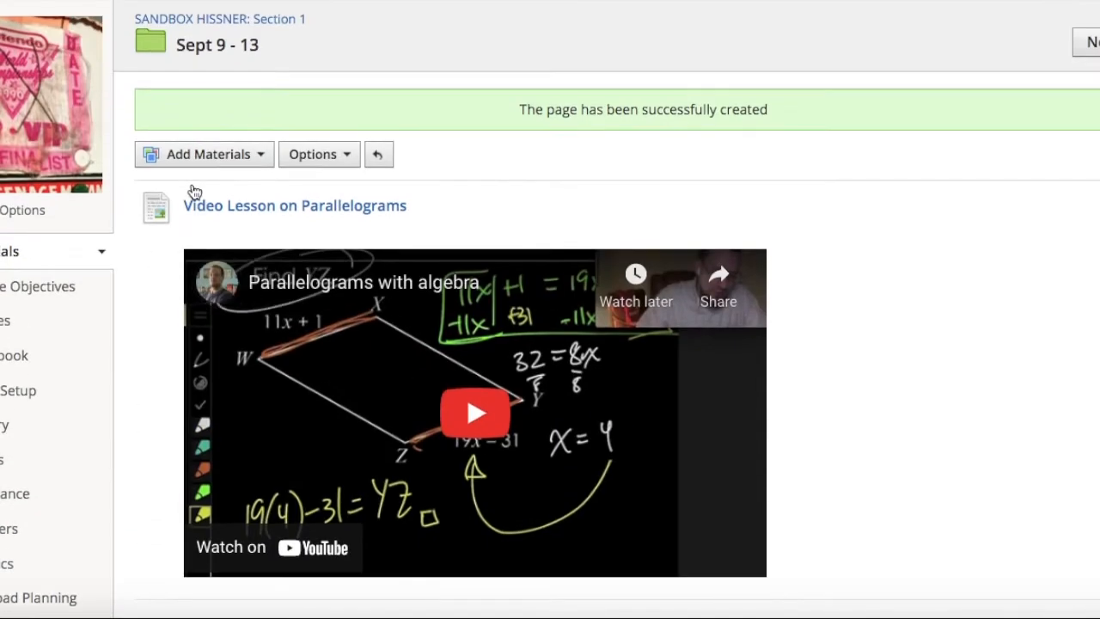
scroll(195, 191, "down", 3)
mouse_move(141, 481)
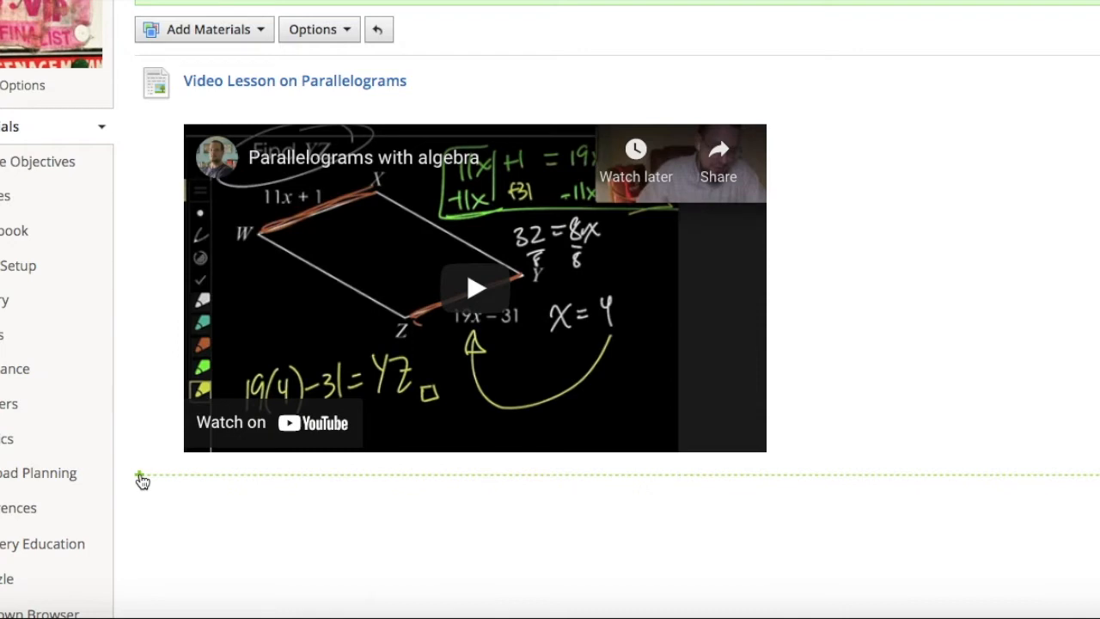
scroll(141, 481, "down", 1)
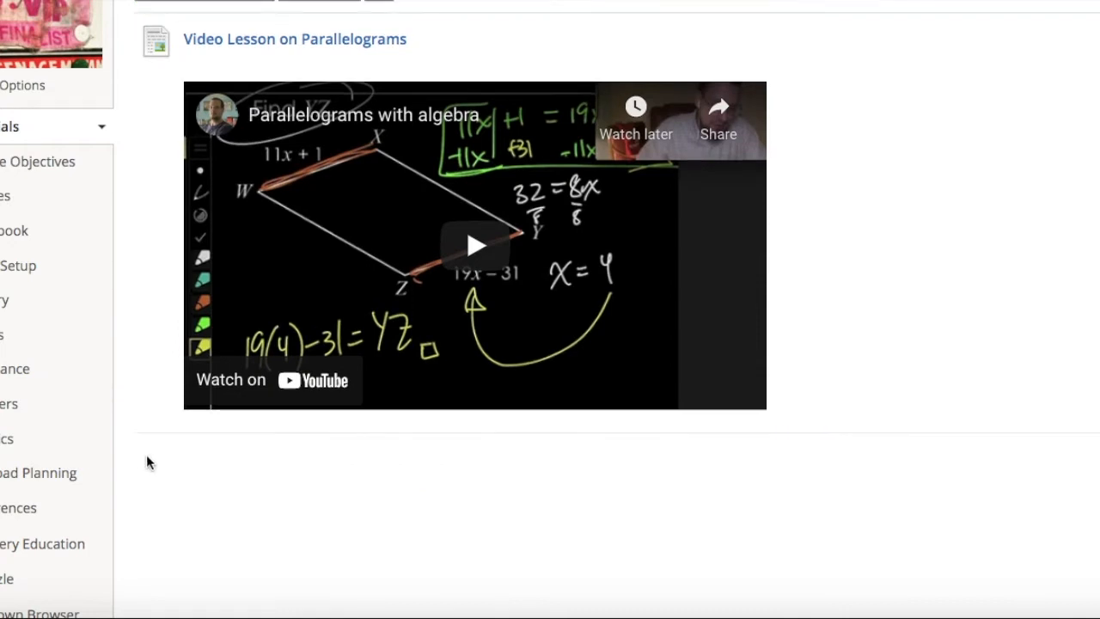
mouse_move(143, 434)
left_click(140, 434)
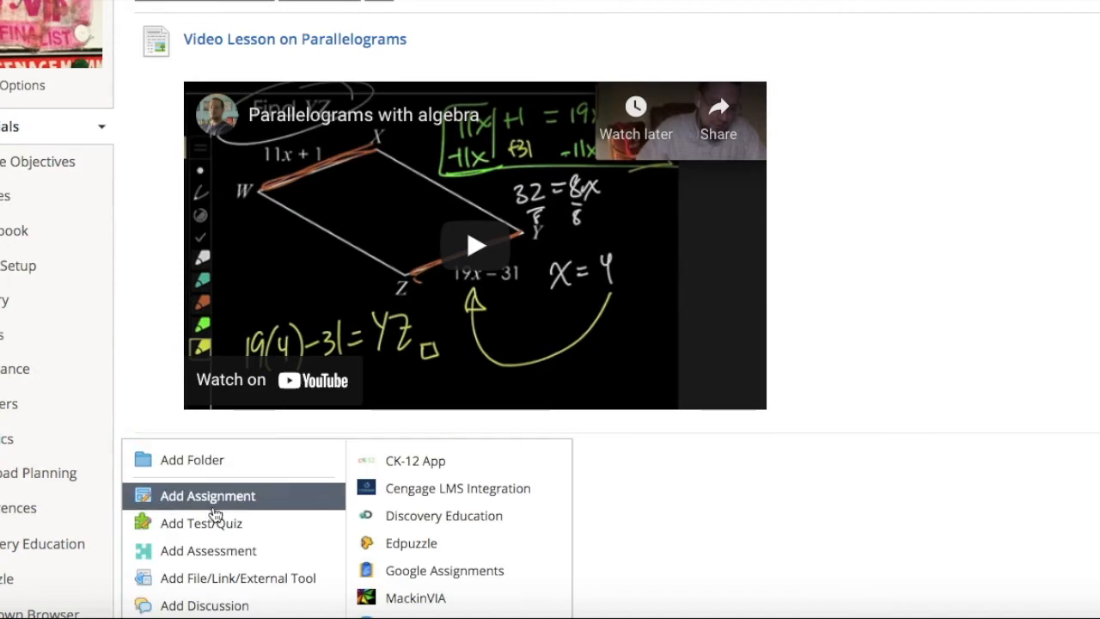
left_click(242, 525)
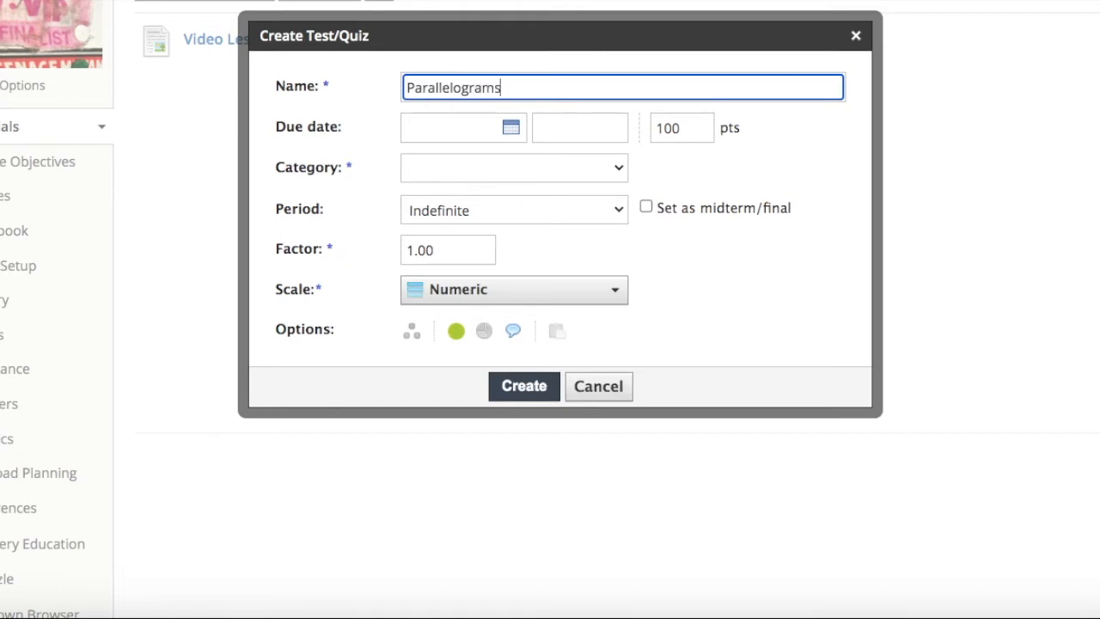
Set the new Parallelograms quiz's point value to 5
left_click(719, 127)
type("9")
key("BackSpace")
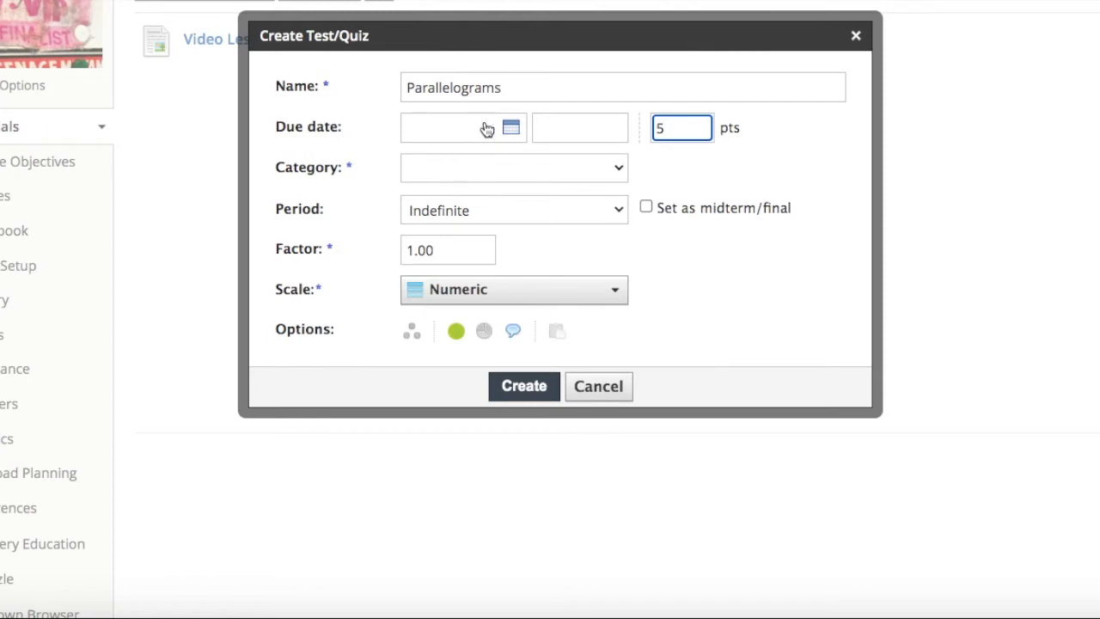
left_click(487, 128)
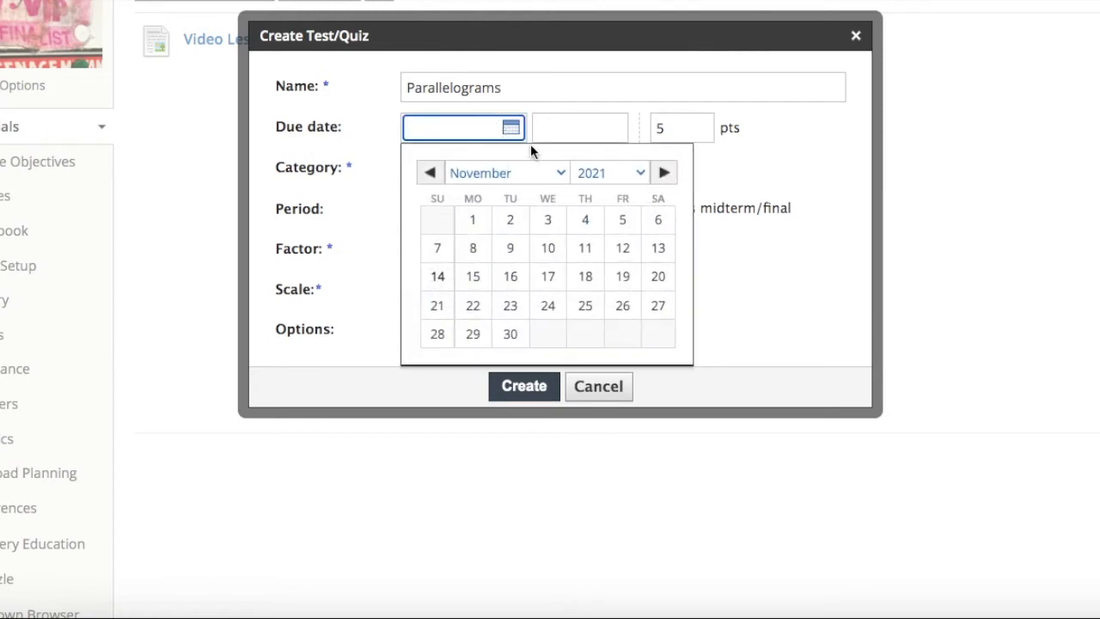
left_click(565, 135)
left_click(487, 138)
left_click(574, 137)
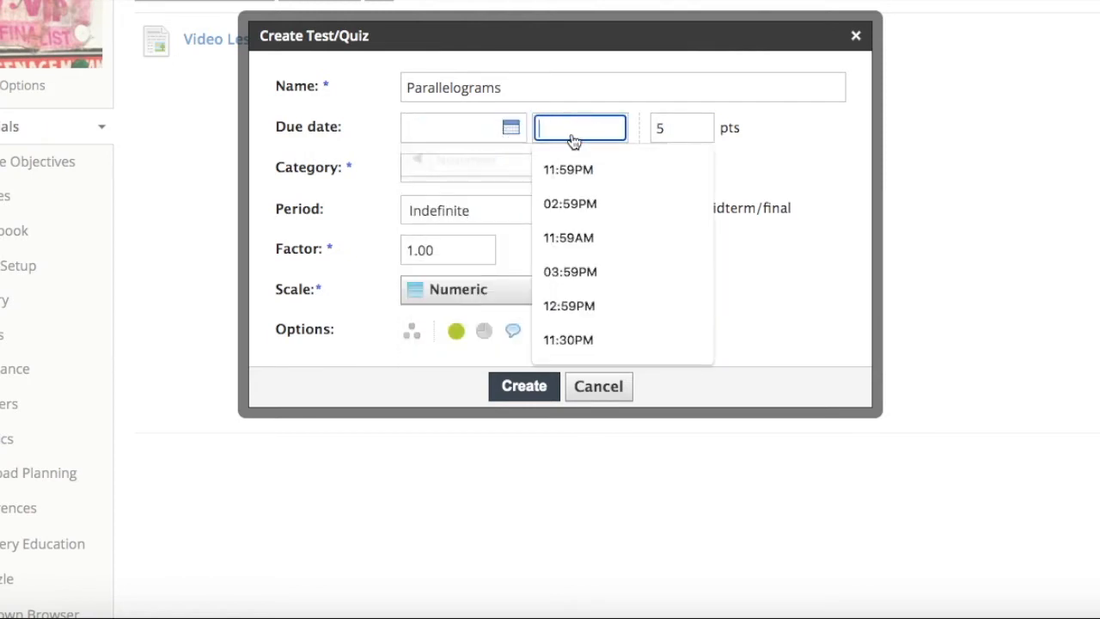
Assign the Parallelograms quiz to the Homework category and create it
left_click(436, 169)
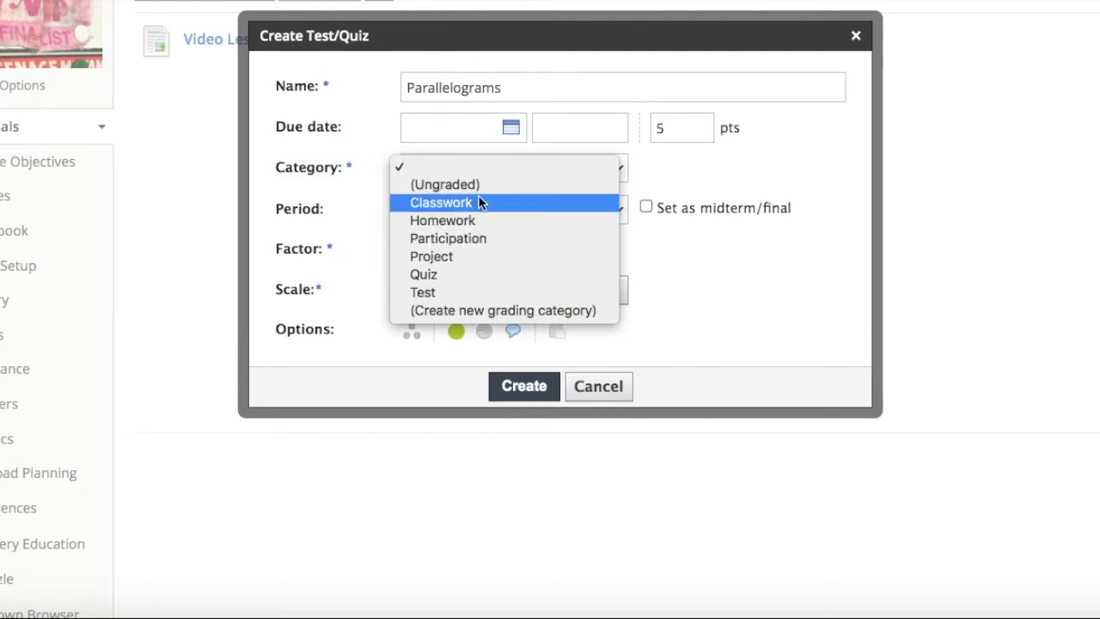
left_click(728, 294)
left_click(464, 168)
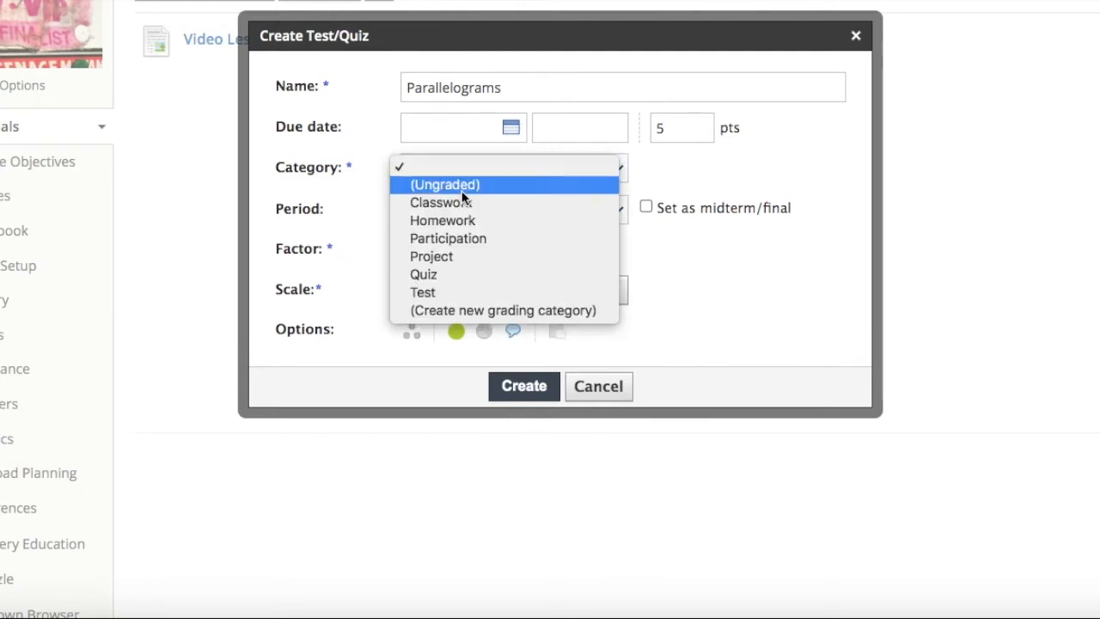
left_click(459, 221)
left_click(523, 387)
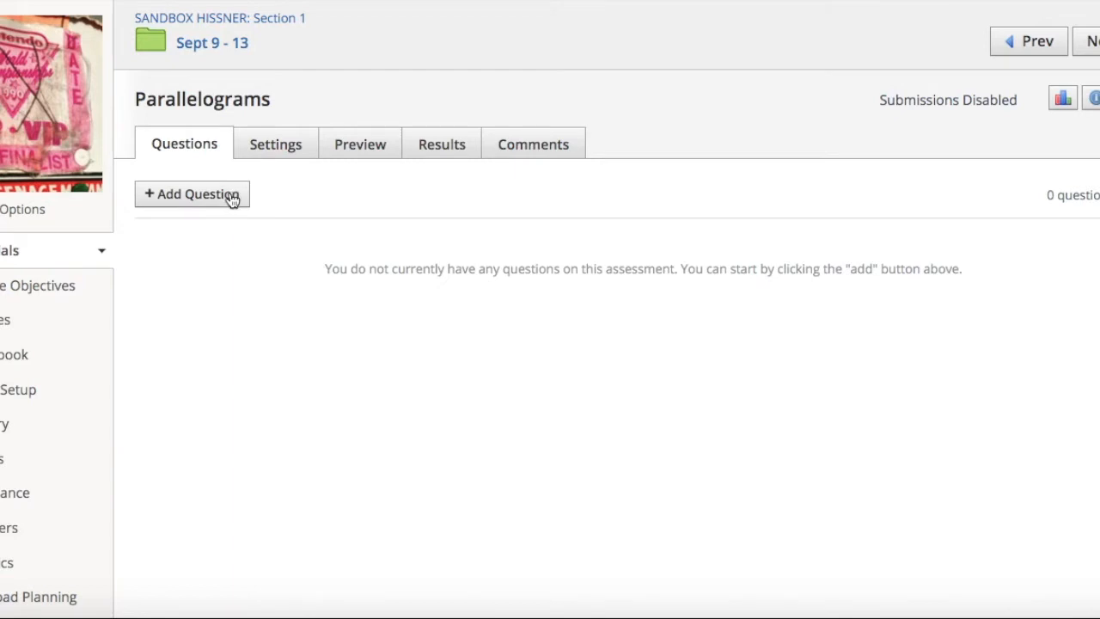
Start importing individual questions from question banks and open the Parallelograms bank in the 2020-2021 > Polynomials U7 folder
left_click(236, 194)
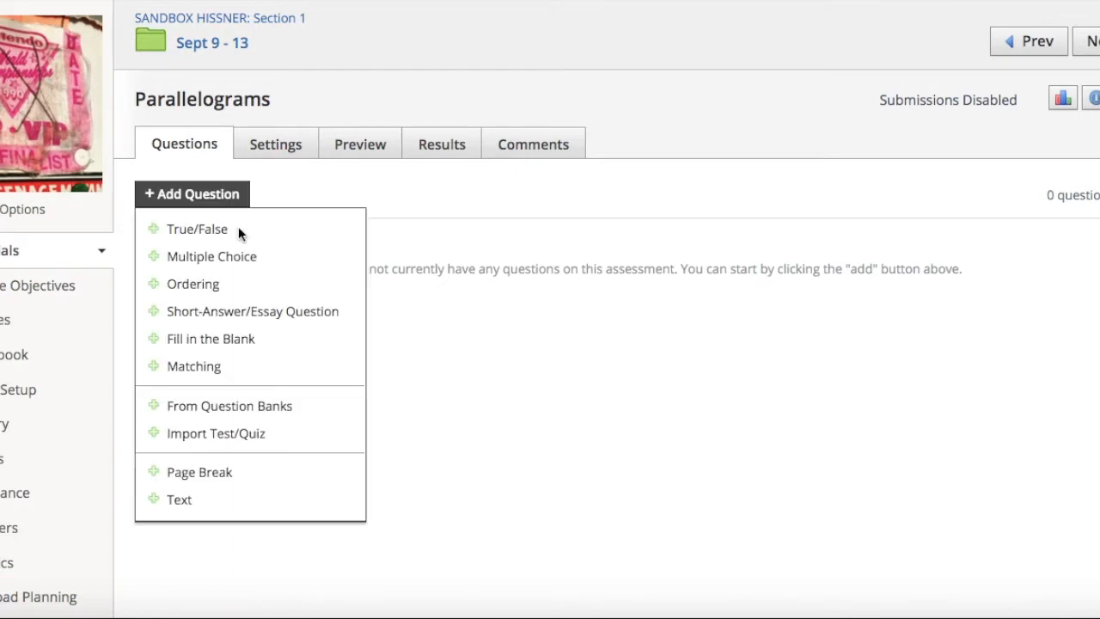
left_click(324, 407)
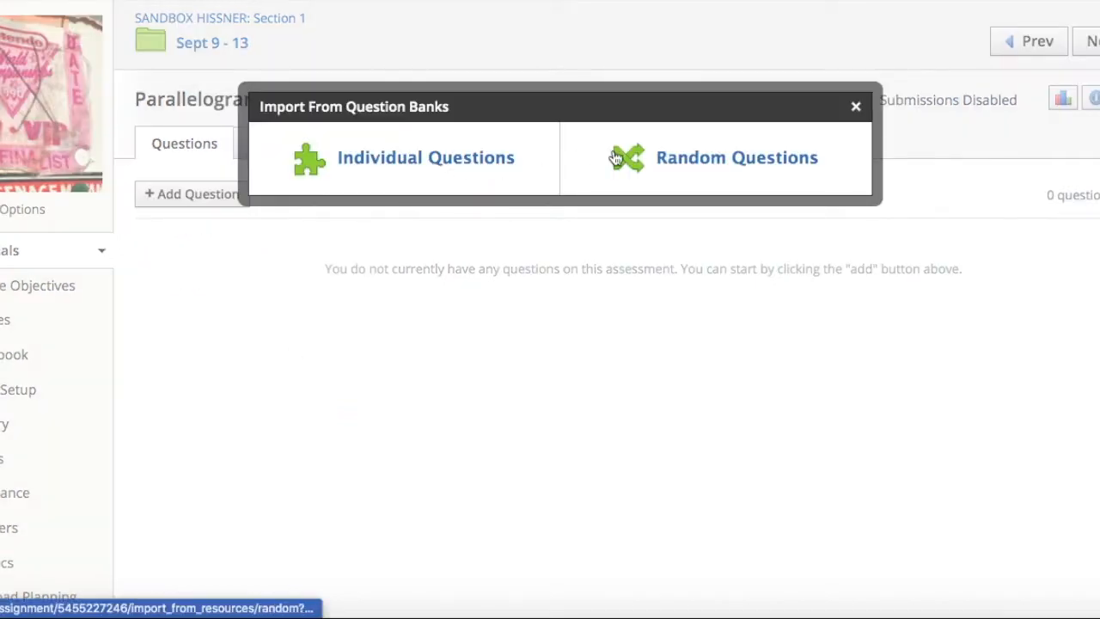
left_click(483, 165)
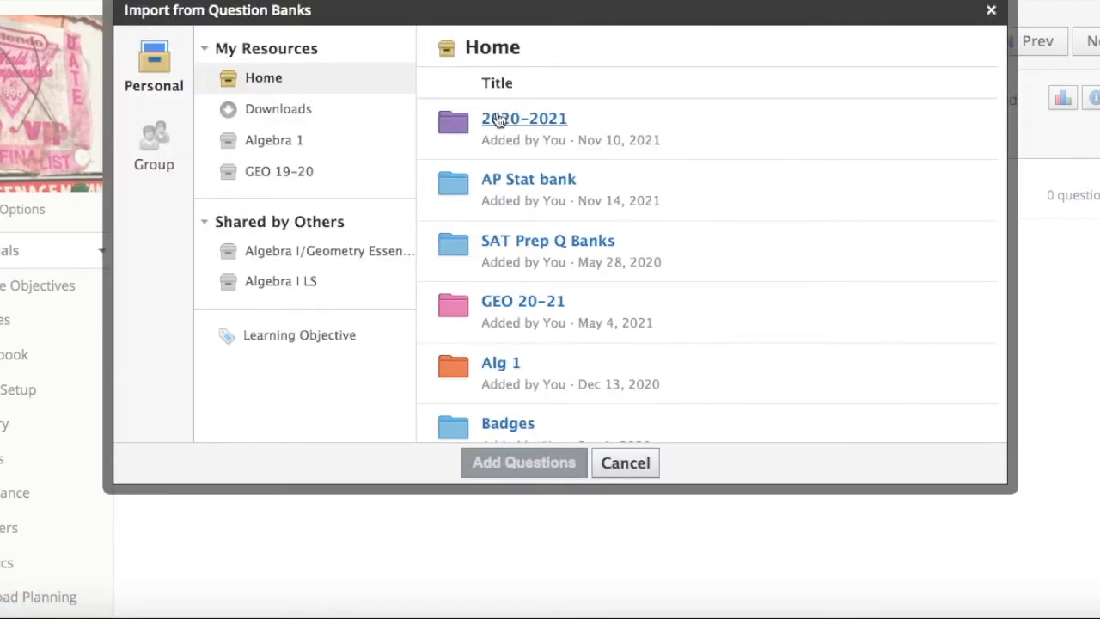
left_click(515, 122)
scroll(570, 320, "down", 3)
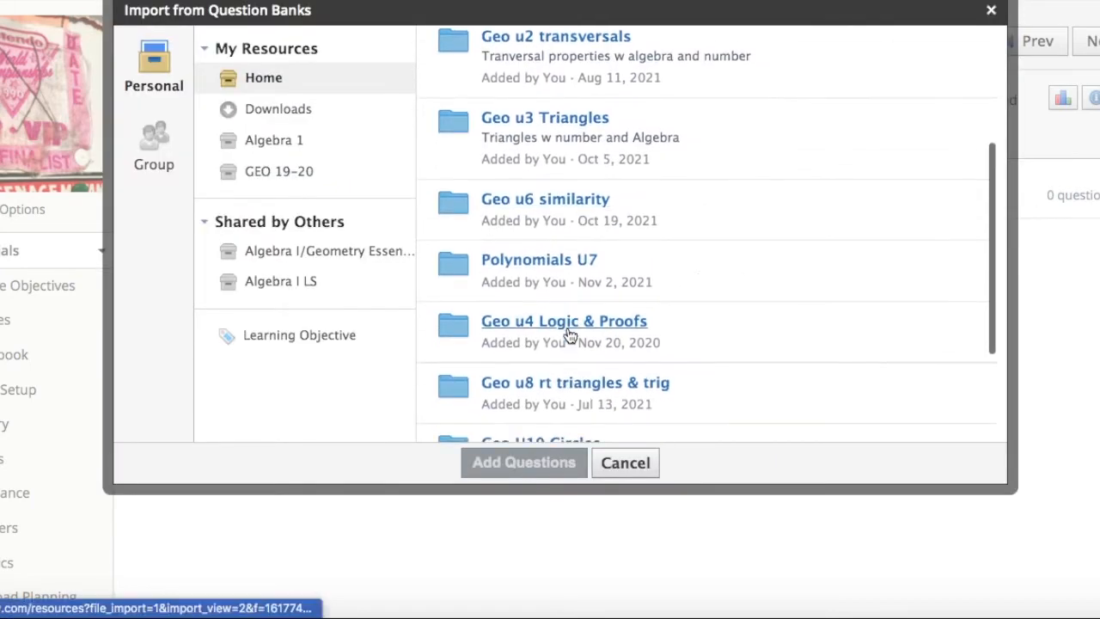
left_click(558, 272)
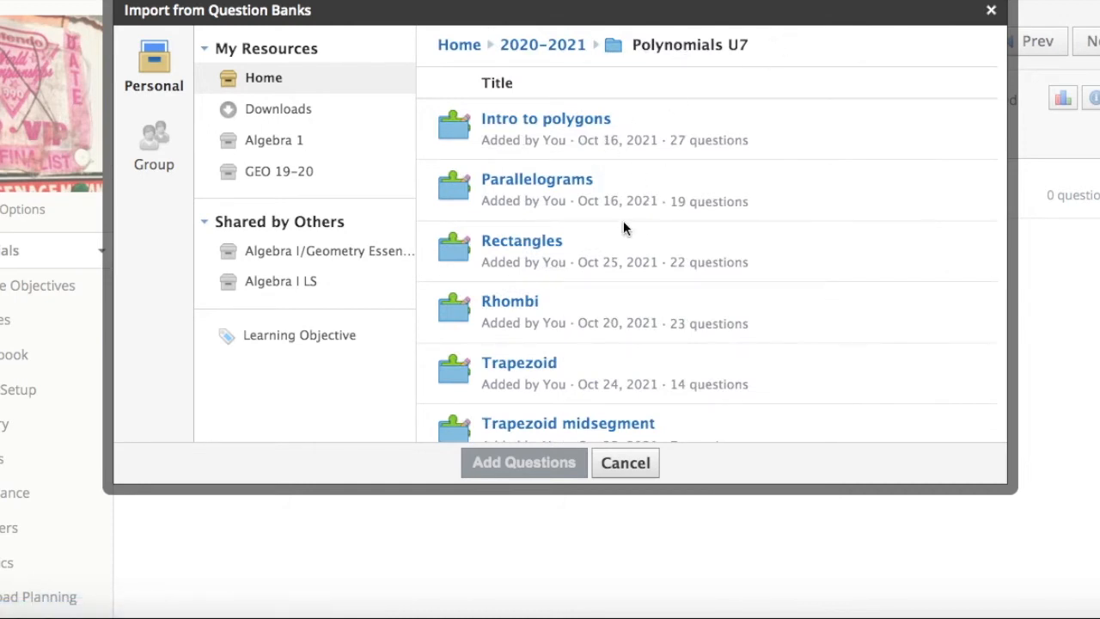
left_click(530, 181)
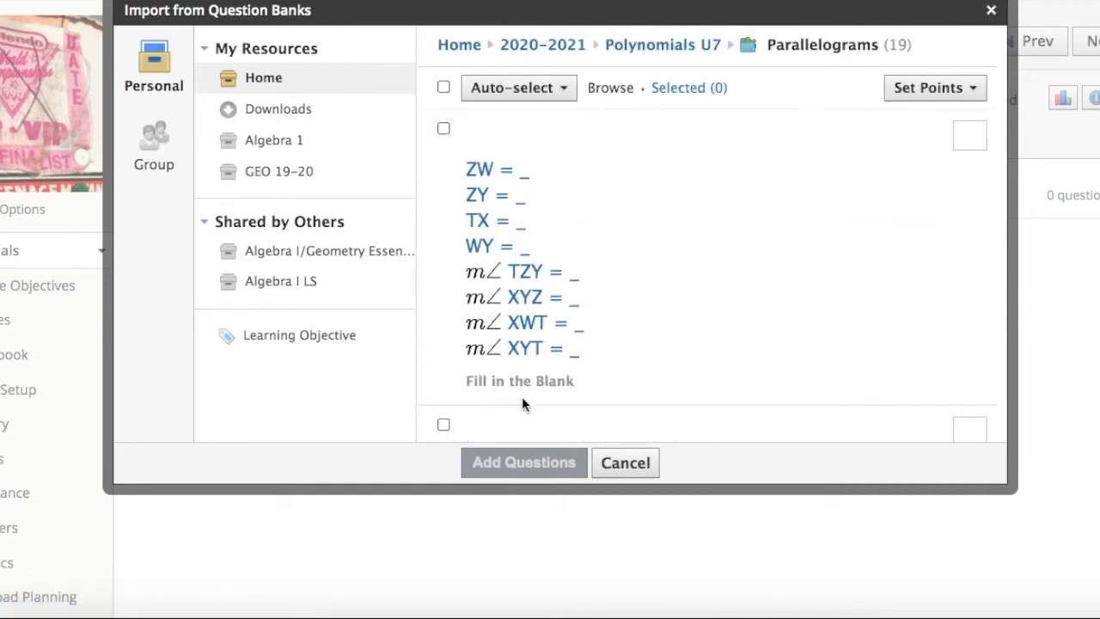
Select the first two fill-in-the-blank questions in the bank, on parallelograms WXYZ and GHJF
scroll(464, 287, "down", 10)
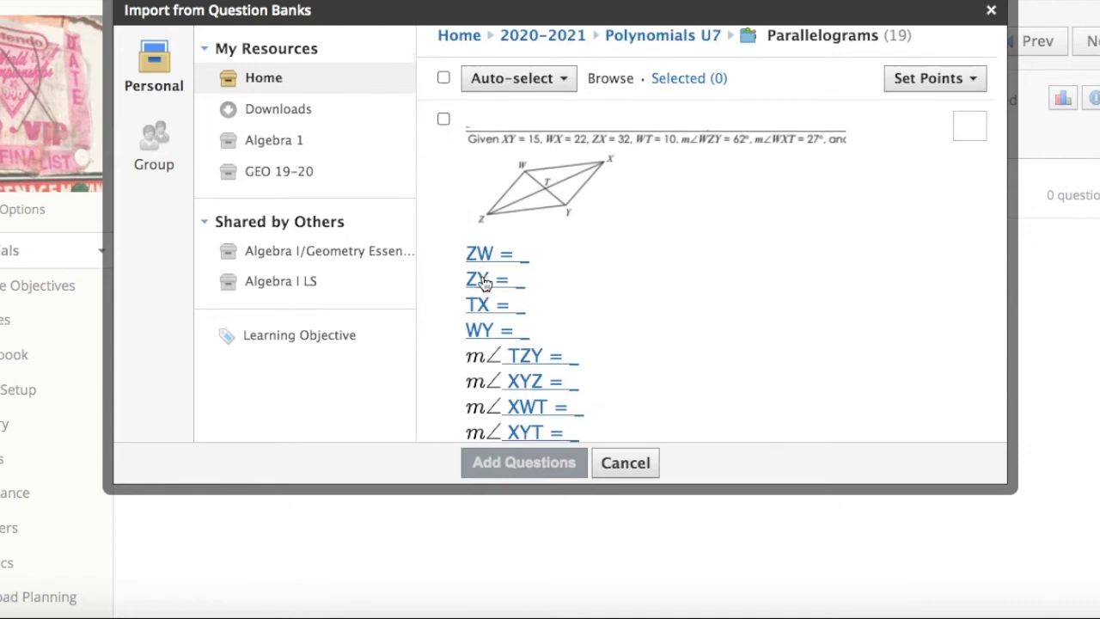
scroll(484, 281, "down", 4)
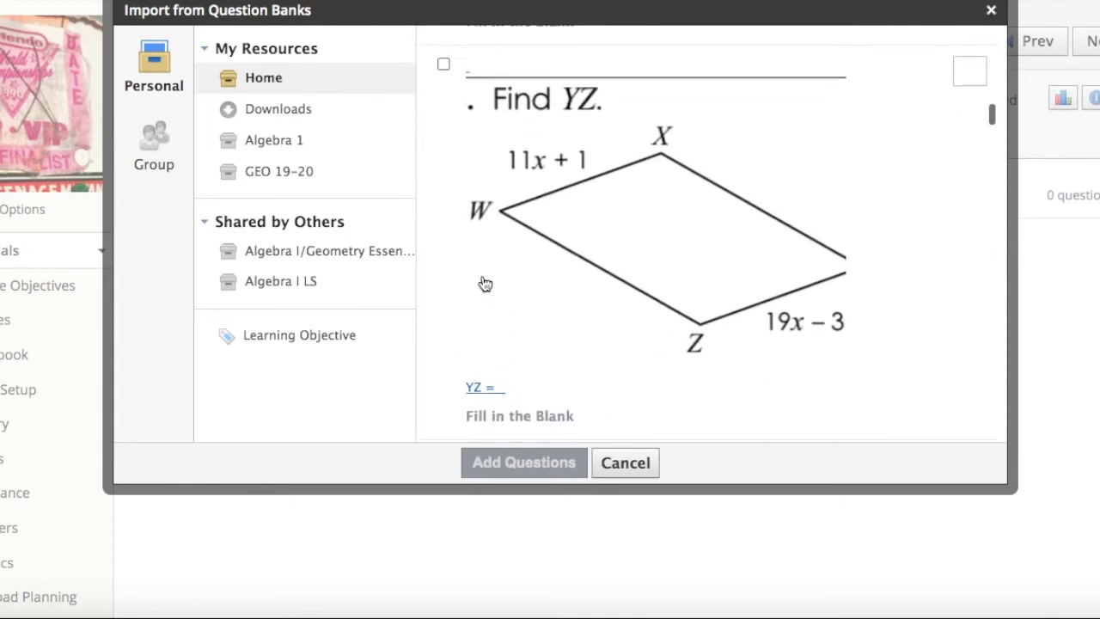
scroll(484, 282, "up", 15)
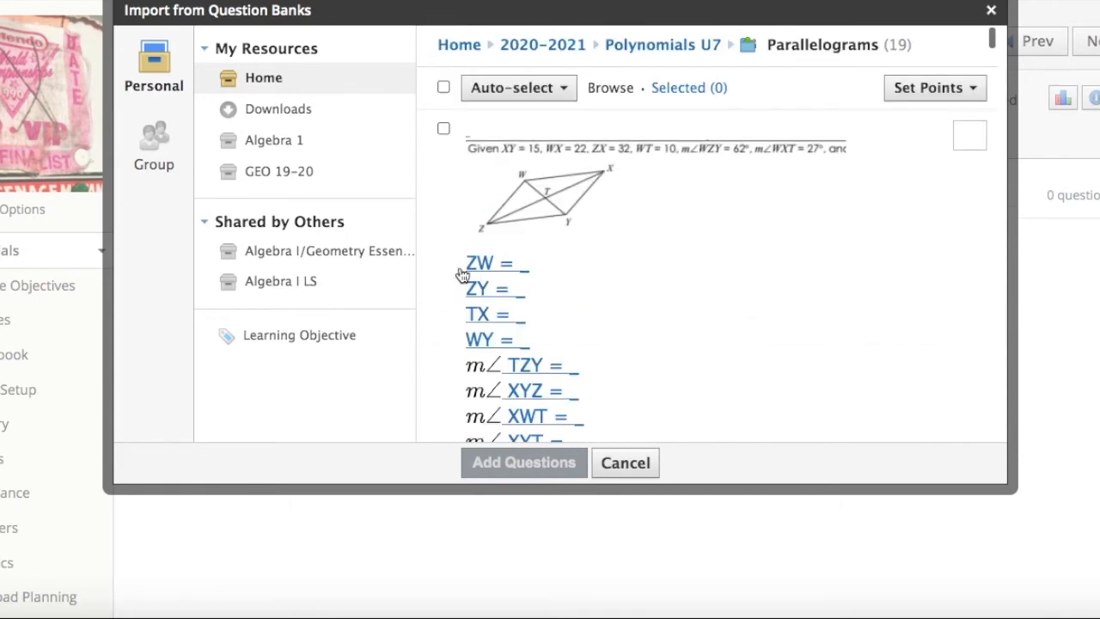
left_click(443, 129)
scroll(582, 228, "down", 3)
scroll(584, 232, "down", 3)
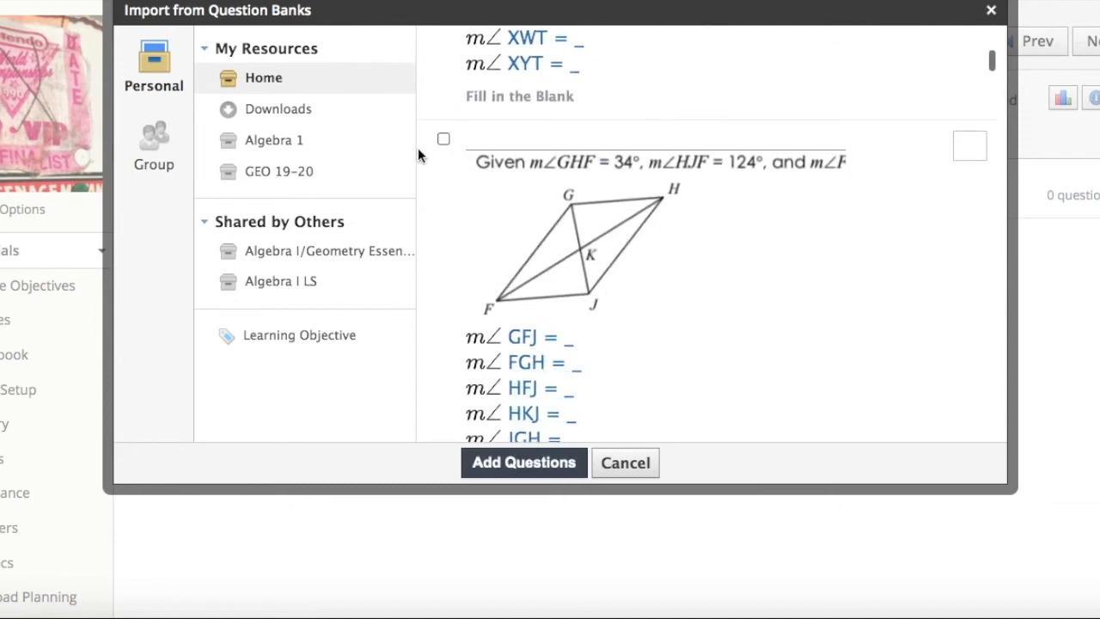
left_click(443, 140)
Select the bank questions with parallelogram KLMN (sides 31 and 45) and parallelogram CDEF (FD = 22)
scroll(582, 253, "down", 18)
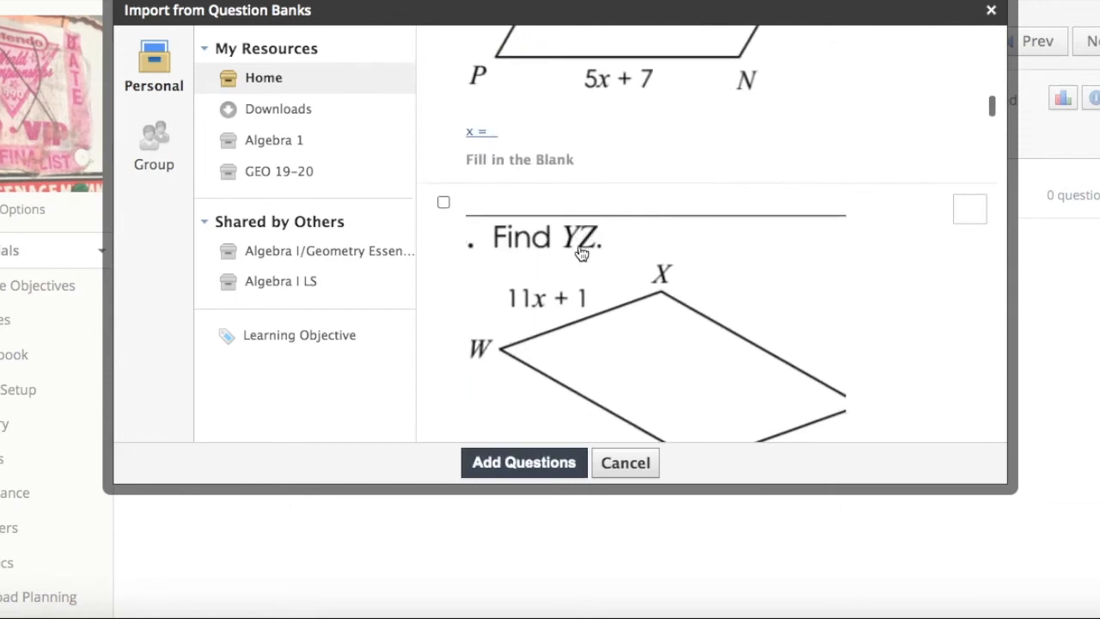
scroll(582, 250, "down", 20)
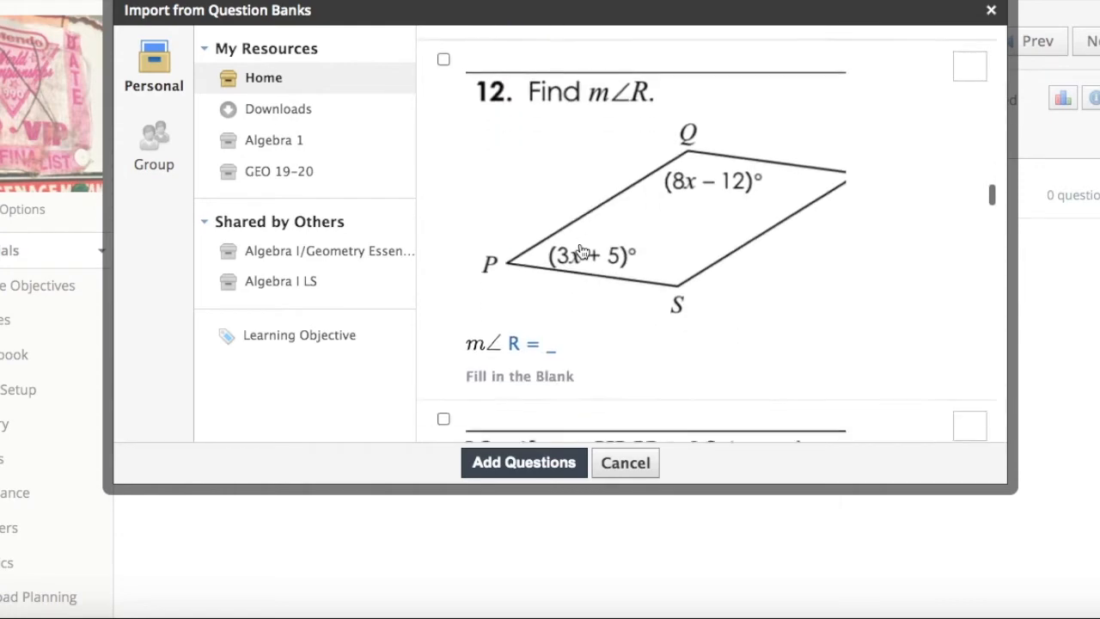
scroll(582, 251, "down", 10)
scroll(581, 251, "up", 2)
scroll(582, 251, "up", 1)
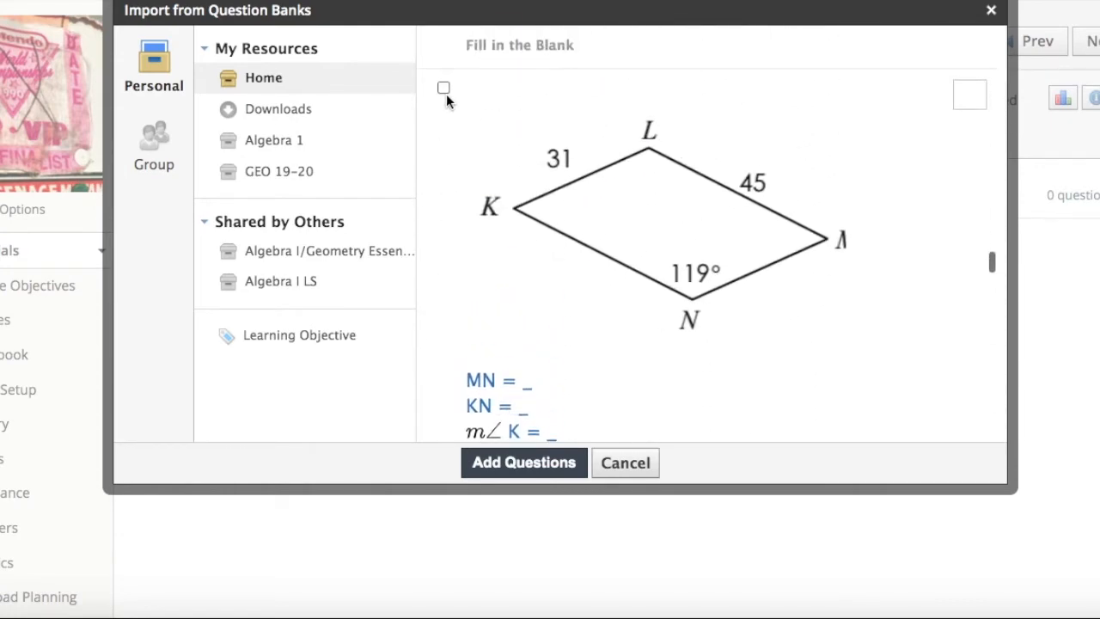
scroll(609, 275, "down", 15)
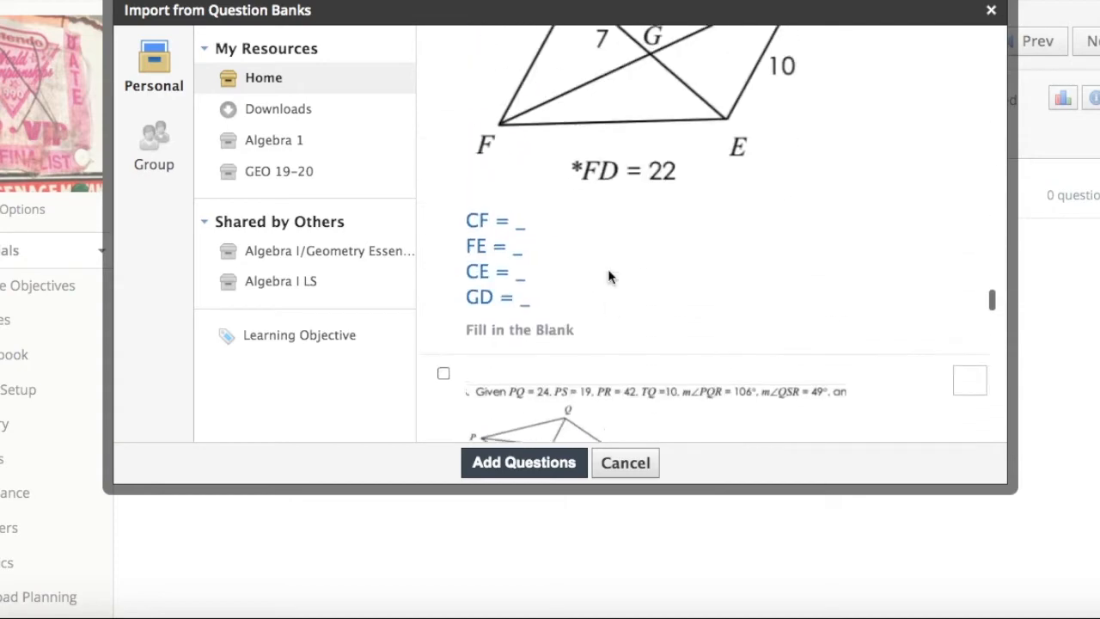
left_click(443, 98)
scroll(456, 146, "up", 5)
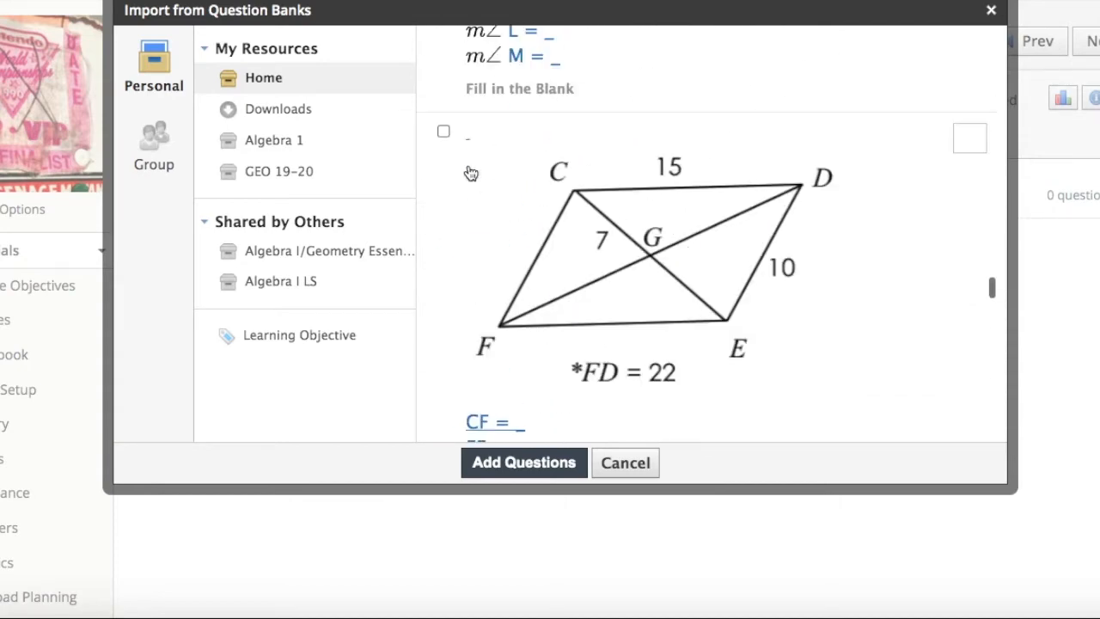
left_click(443, 131)
Add the selected bank questions to the Parallelograms quiz
scroll(569, 278, "down", 8)
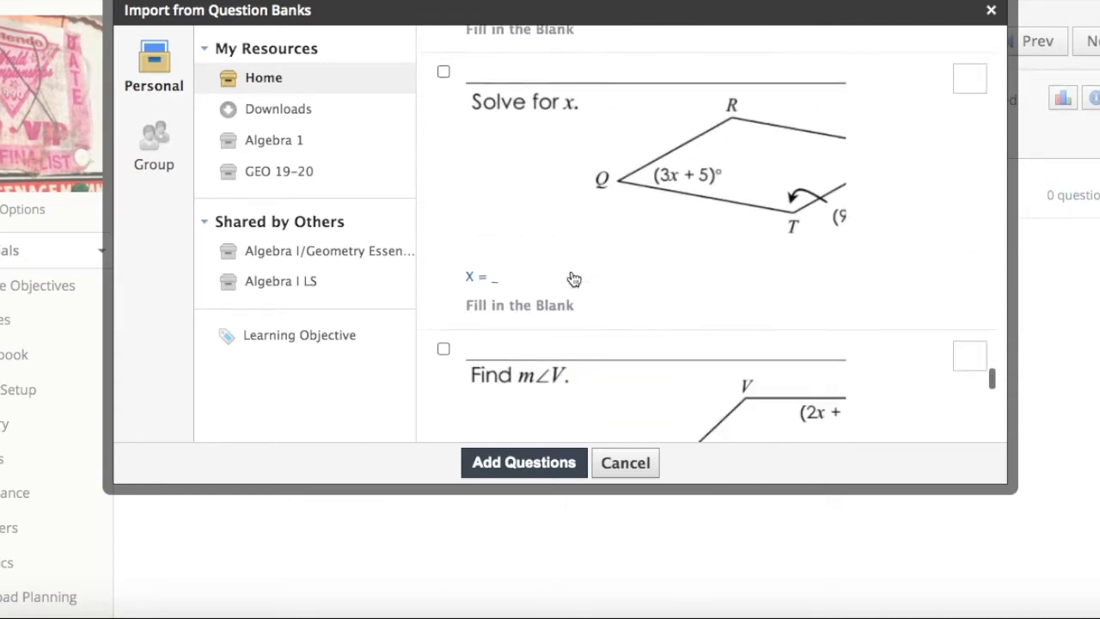
scroll(563, 320, "down", 5)
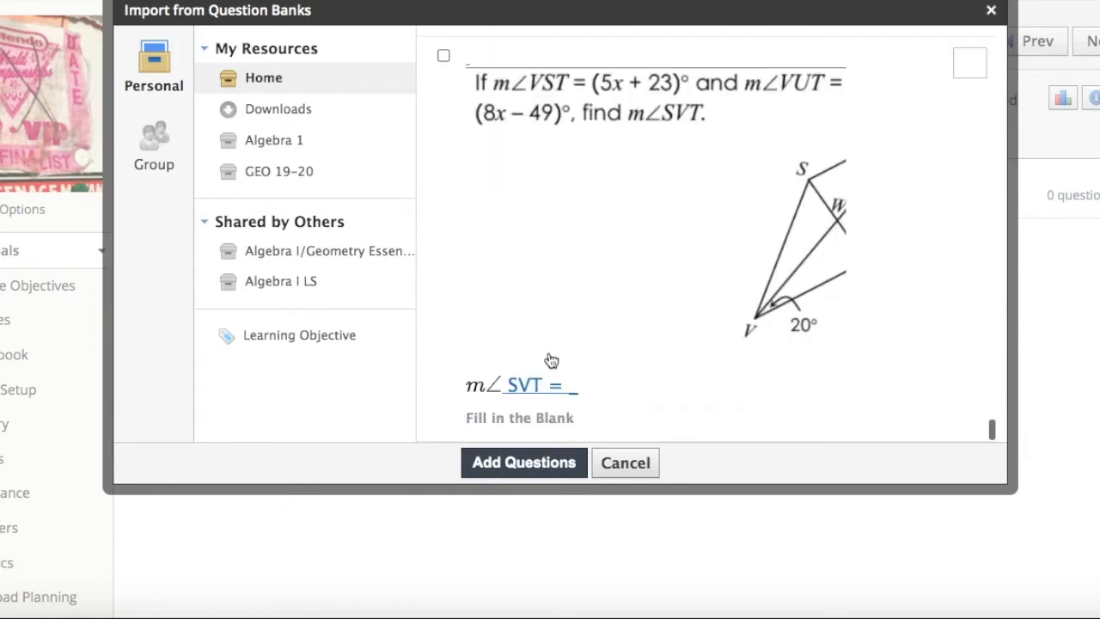
left_click(541, 464)
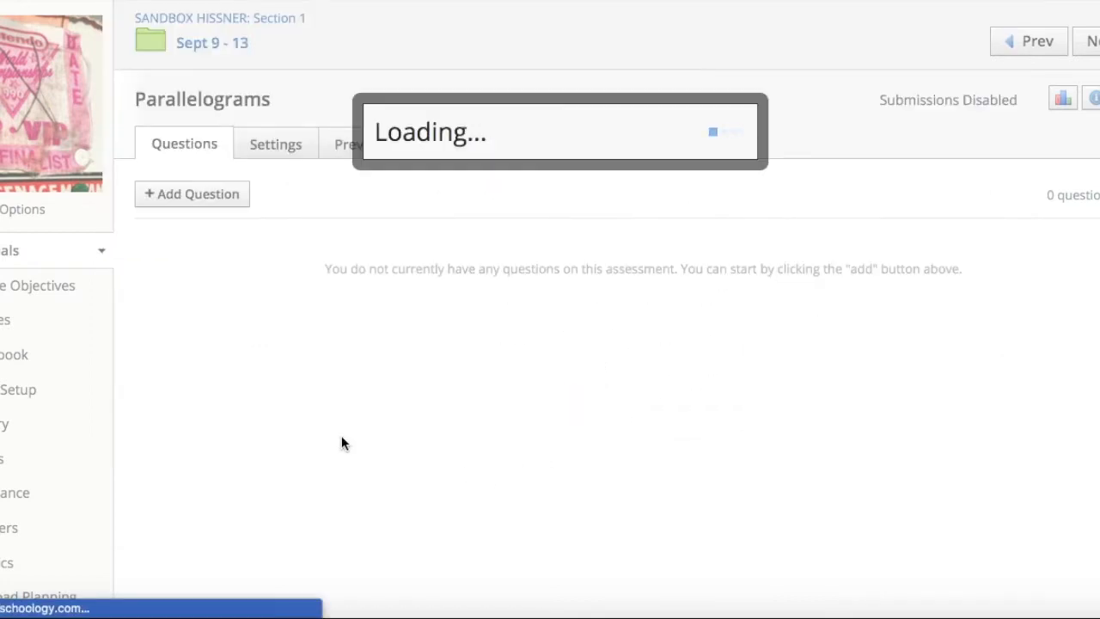
Check through the imported questions and set the quiz's submissions to Enable from... until...
scroll(521, 331, "down", 15)
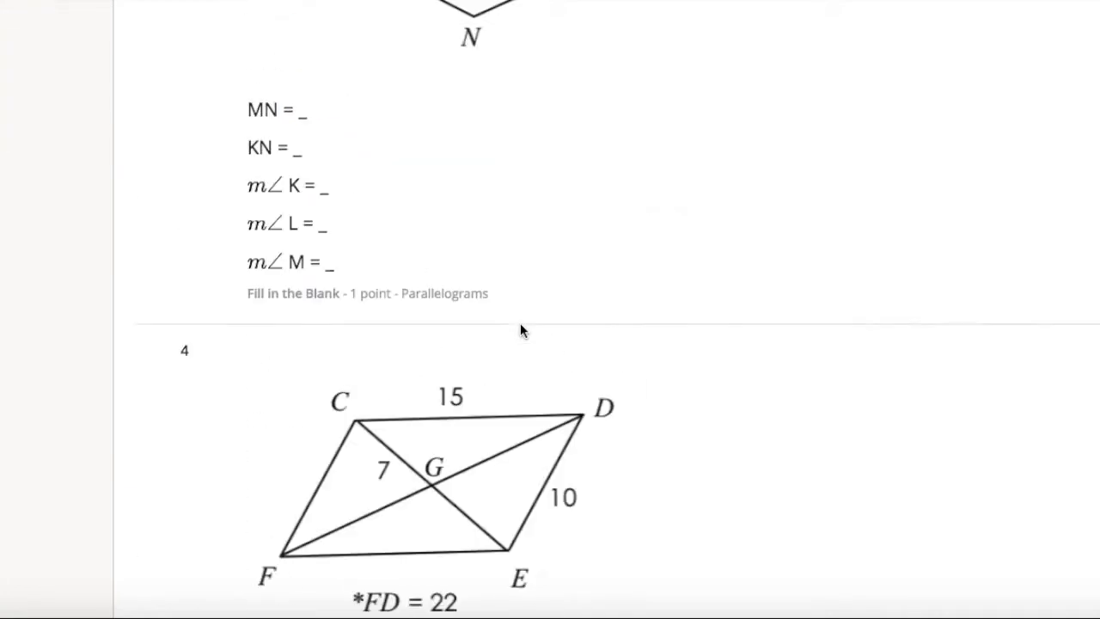
scroll(521, 330, "up", 15)
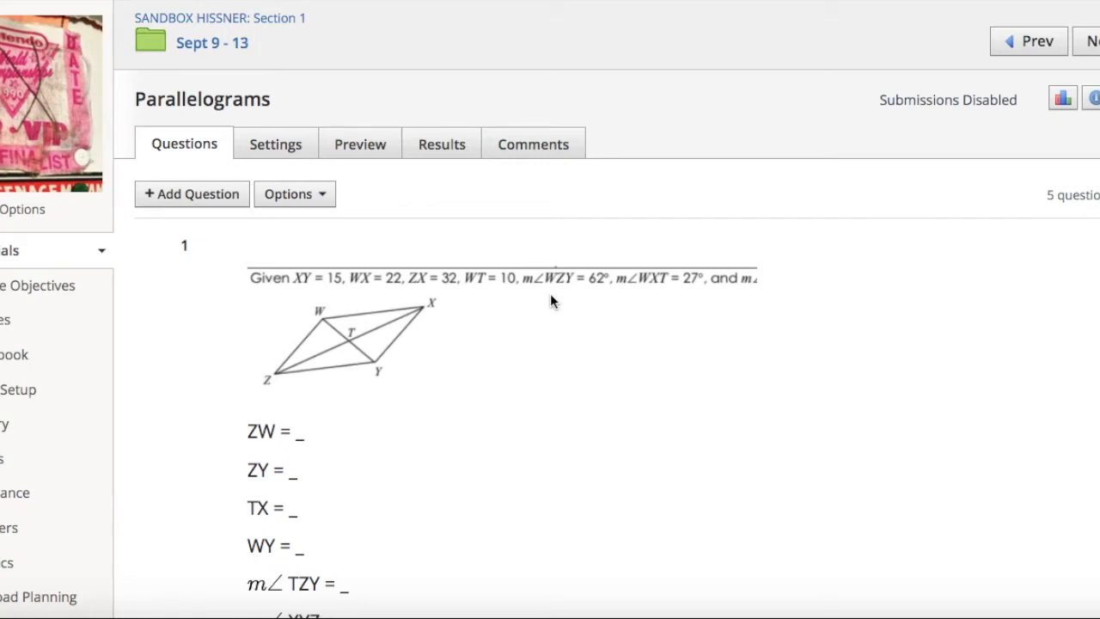
scroll(551, 301, "down", 5)
scroll(550, 300, "down", 12)
scroll(550, 301, "up", 20)
left_click(275, 147)
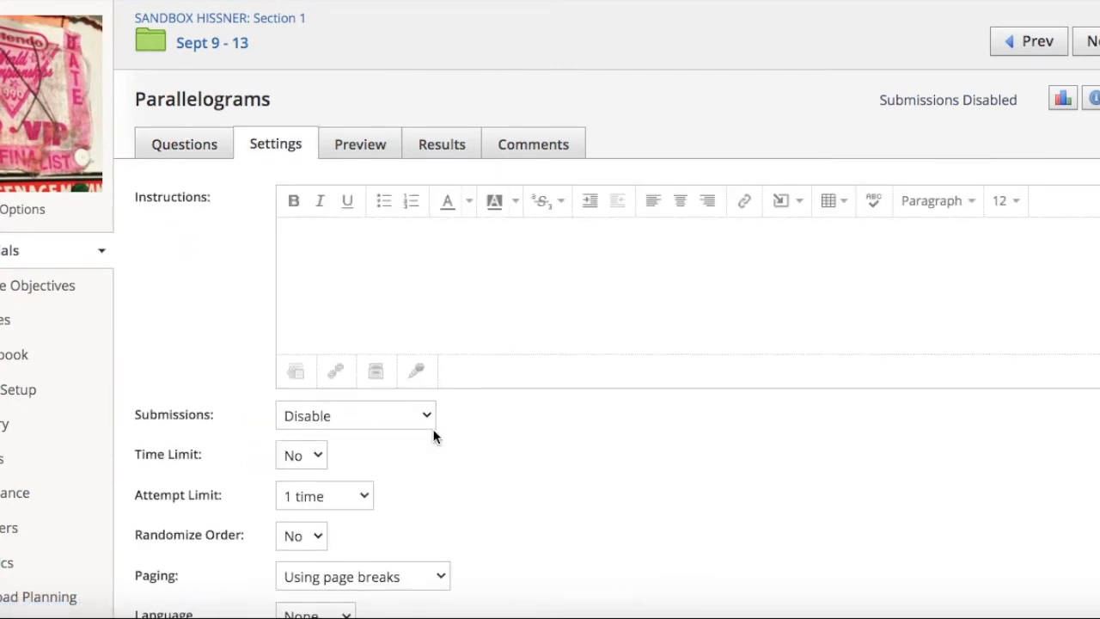
left_click(426, 421)
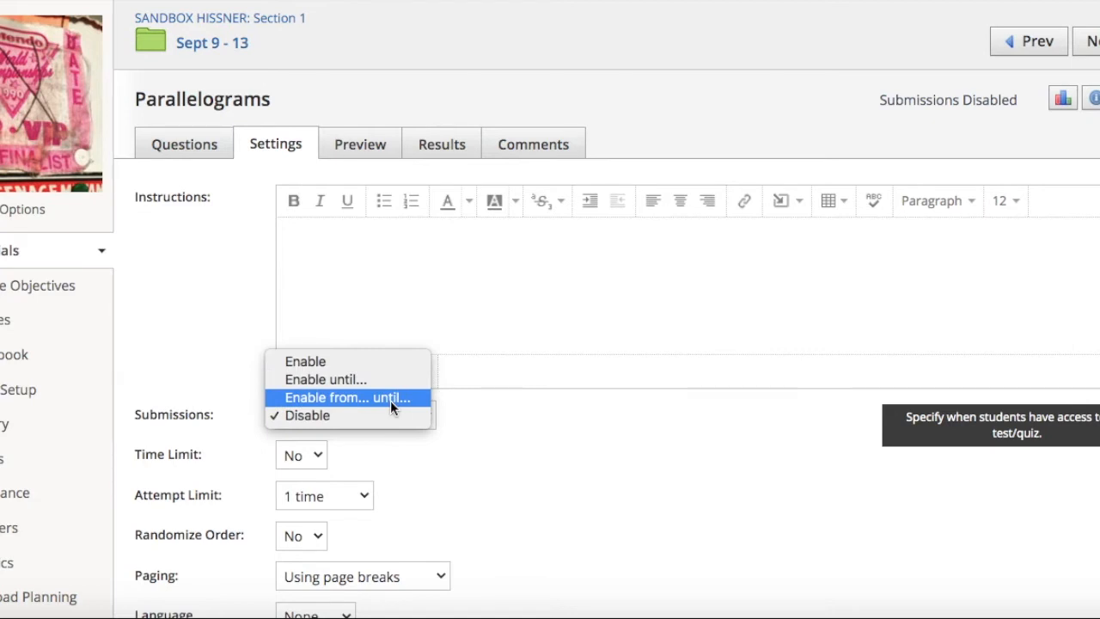
left_click(390, 398)
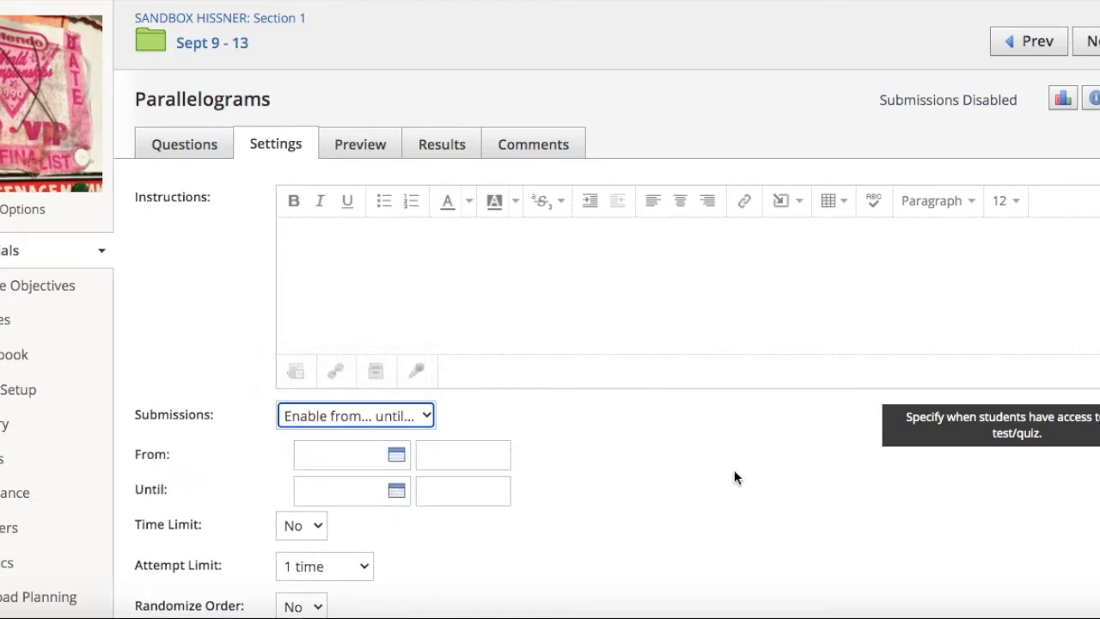
Set the end of the submission window to 11/12/21 at 02:59PM
left_click(397, 491)
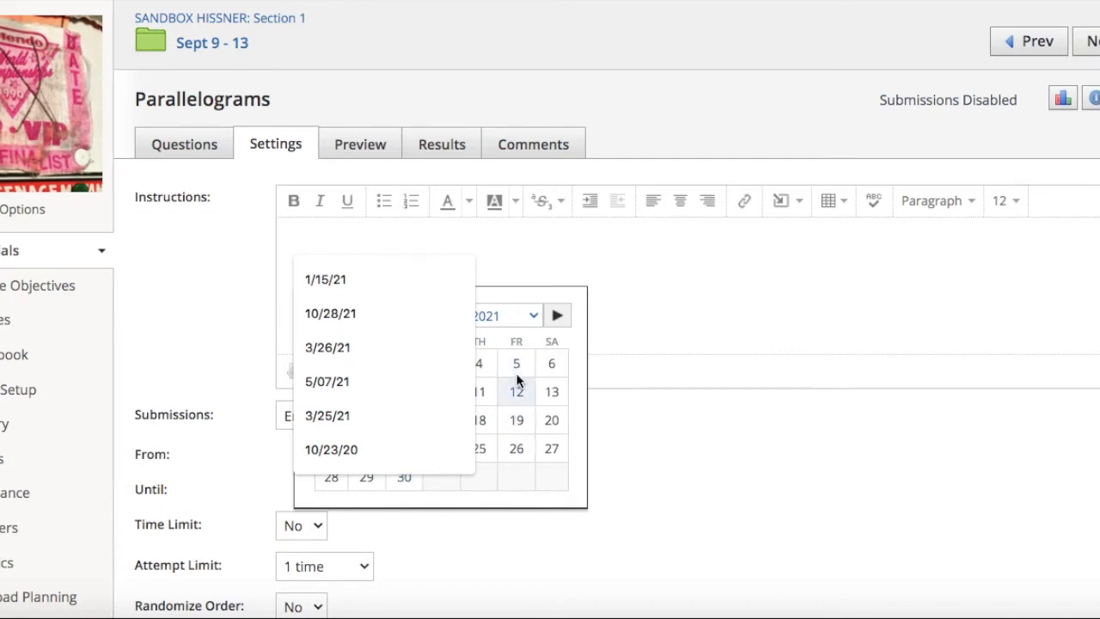
left_click(702, 455)
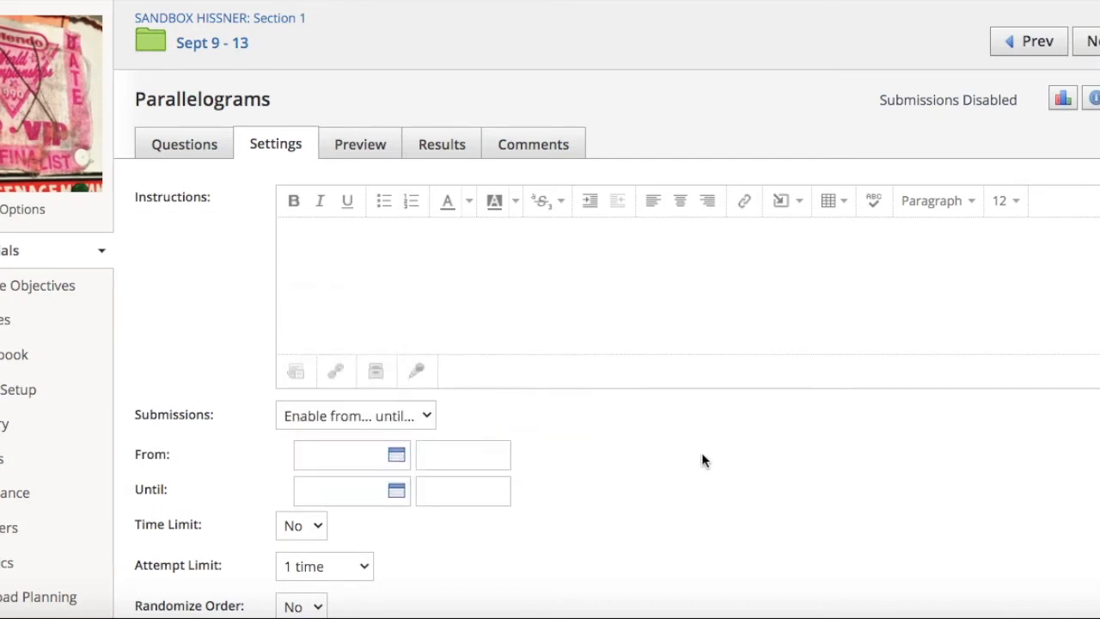
left_click(396, 490)
left_click(519, 384)
left_click(395, 489)
left_click(913, 499)
scroll(687, 507, "down", 1)
left_click(447, 488)
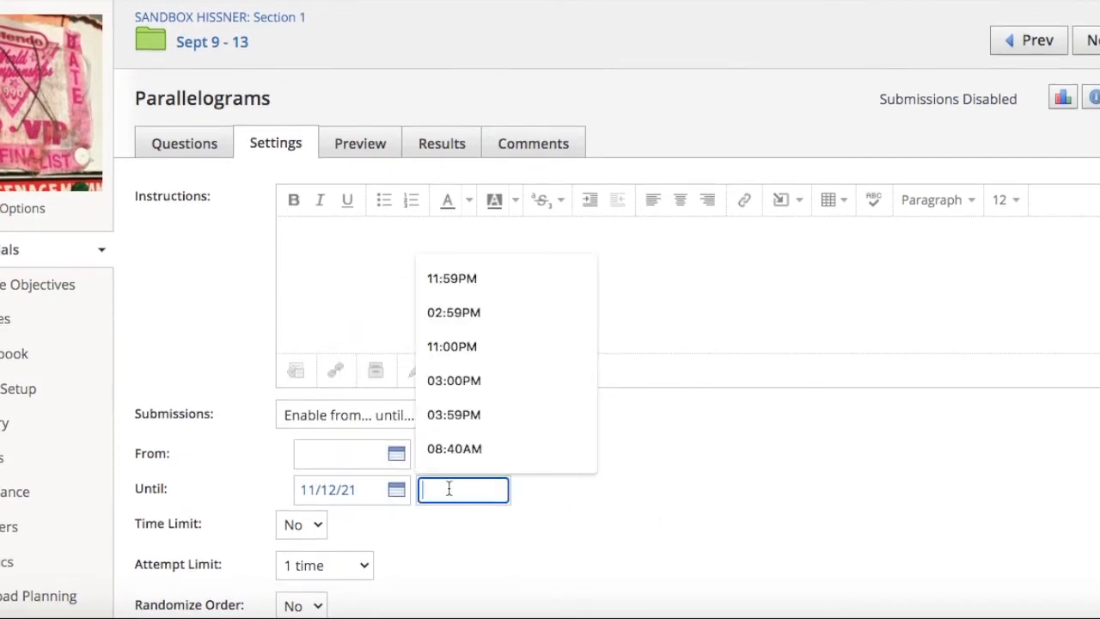
left_click(484, 312)
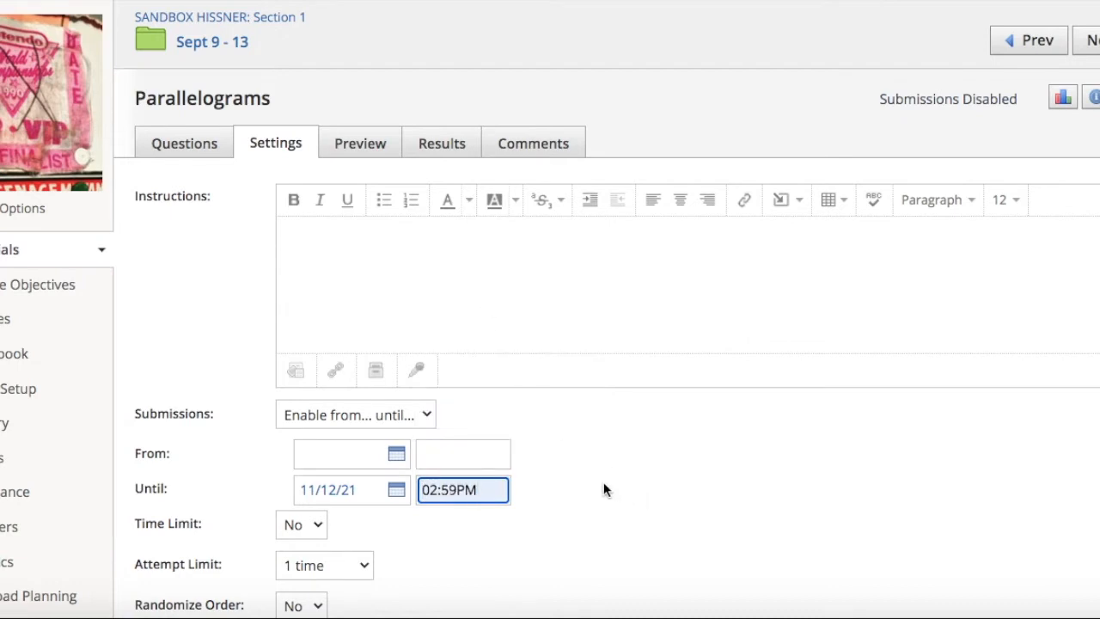
scroll(603, 490, "down", 3)
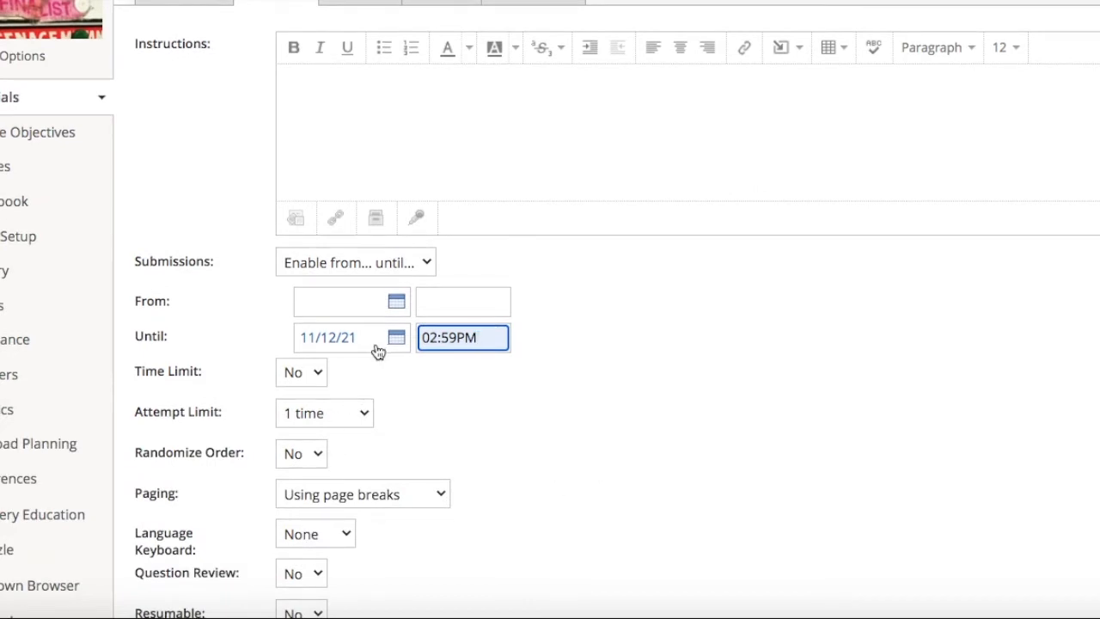
scroll(376, 358, "up", 3)
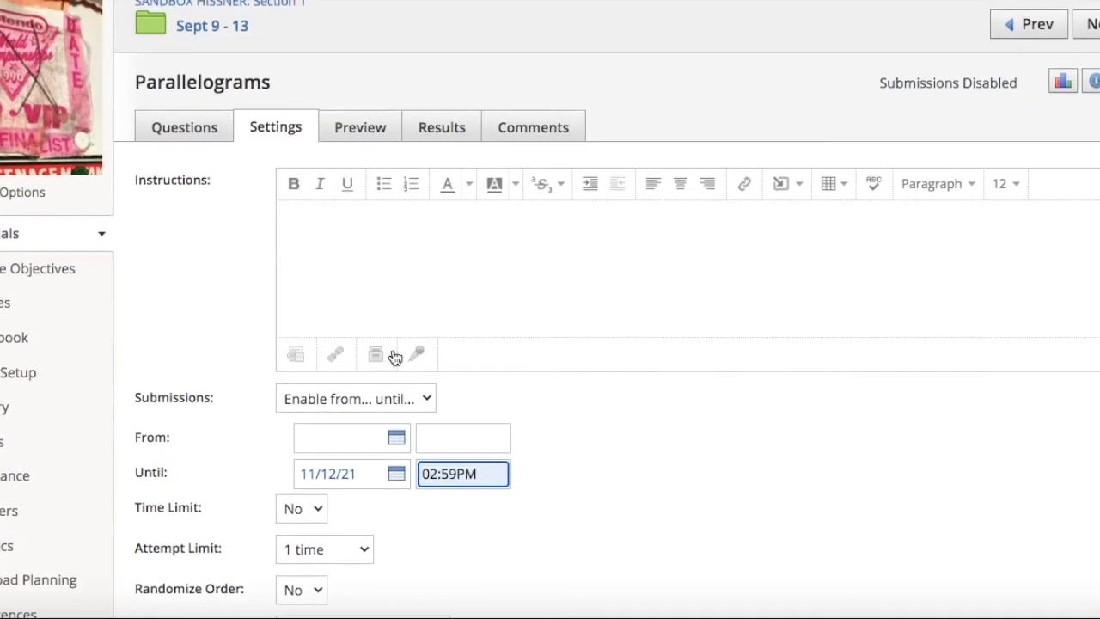
left_click(1094, 80)
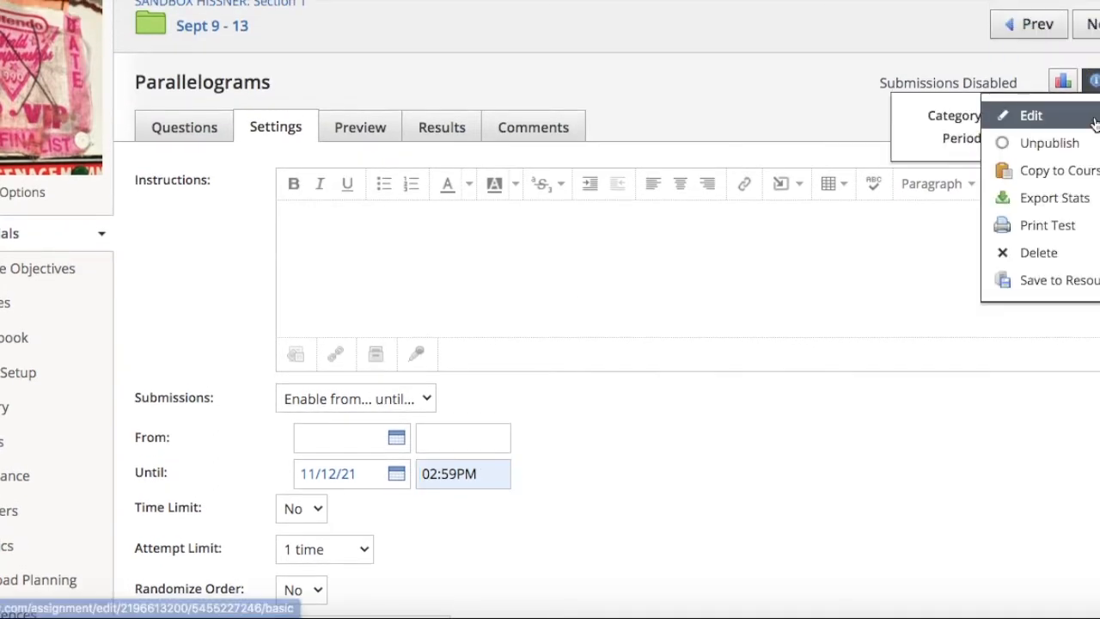
left_click(1018, 116)
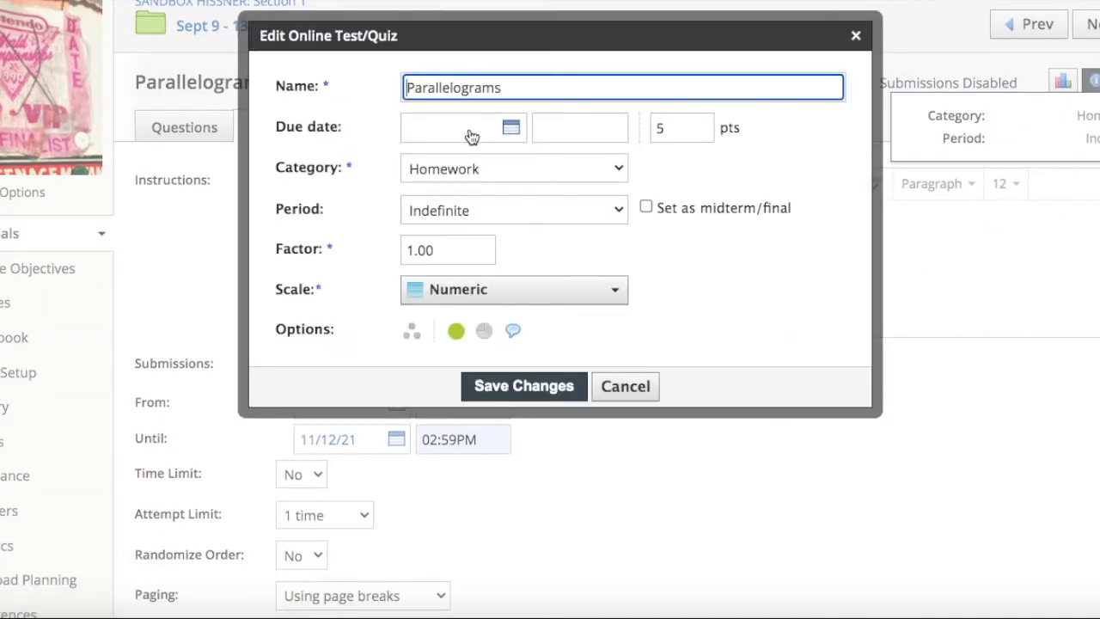
left_click(511, 128)
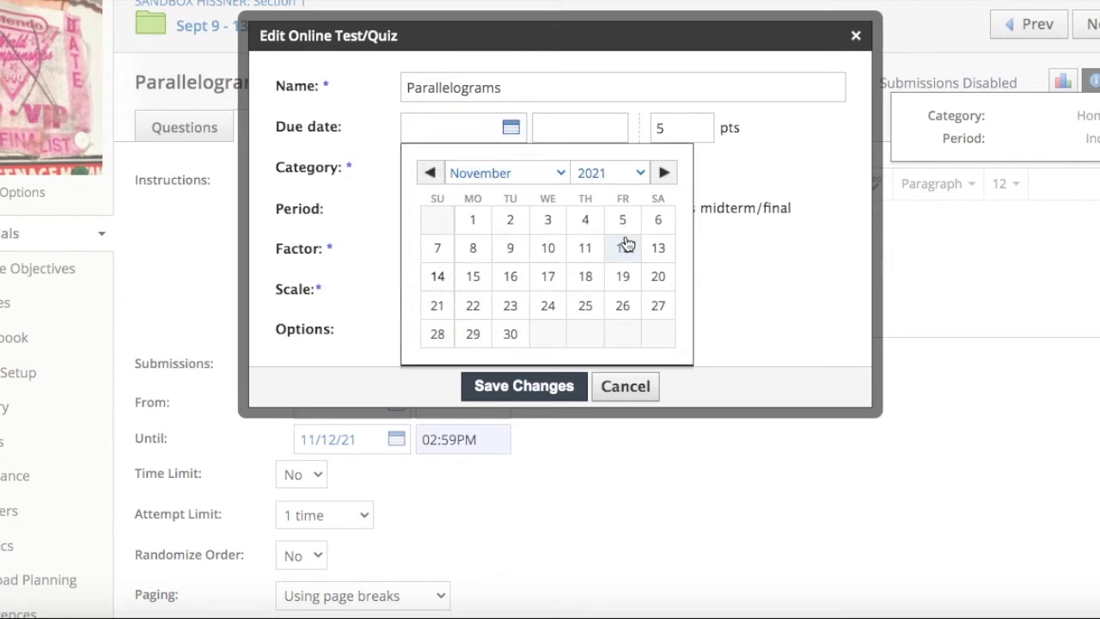
left_click(620, 243)
left_click(511, 128)
left_click(508, 246)
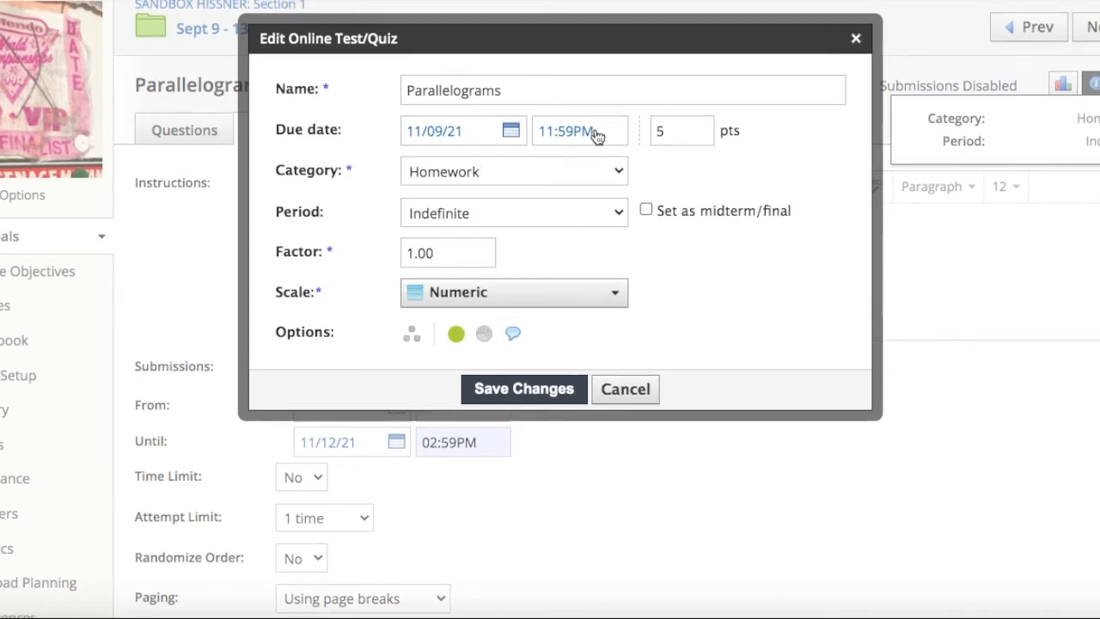
left_click(624, 389)
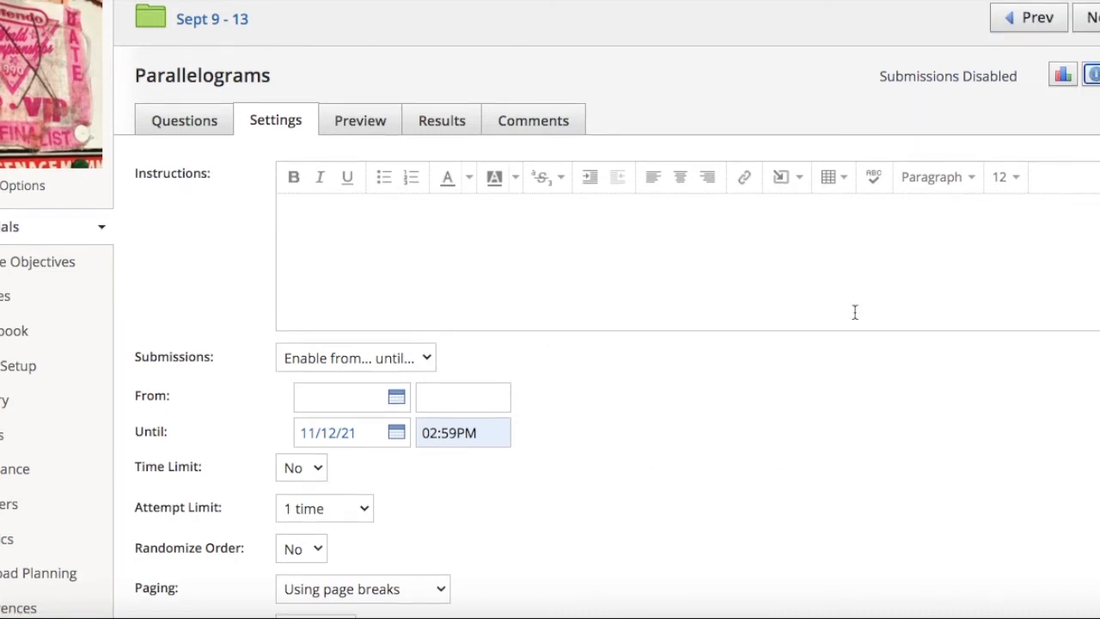
Set the quiz's attempt limit to 3 times and grade it by Last score
scroll(565, 465, "down", 2)
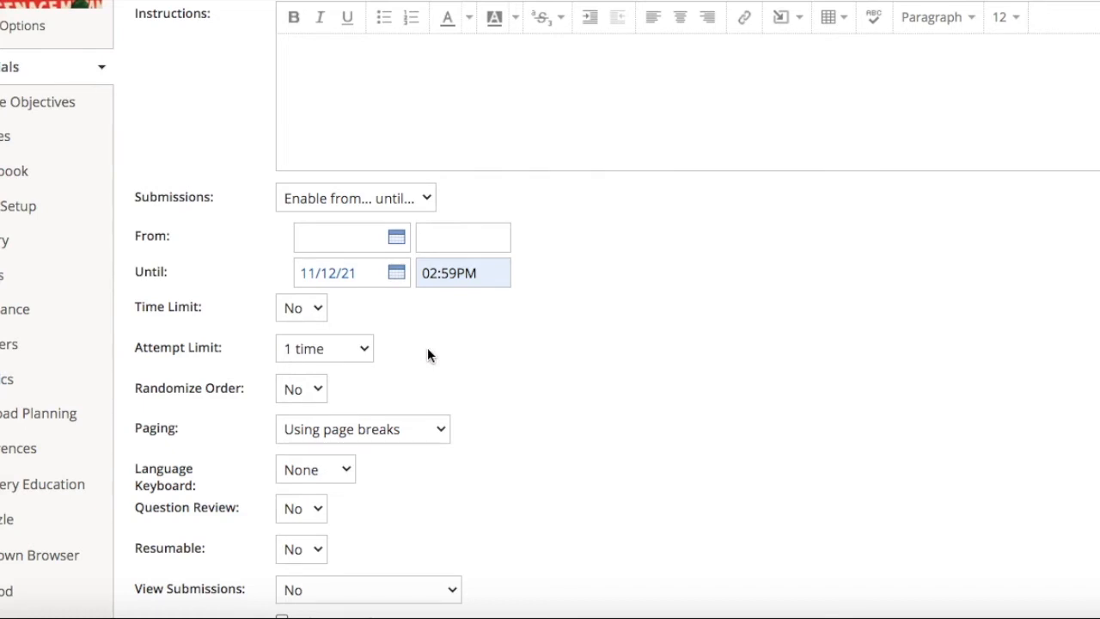
scroll(427, 347, "down", 1)
left_click(355, 317)
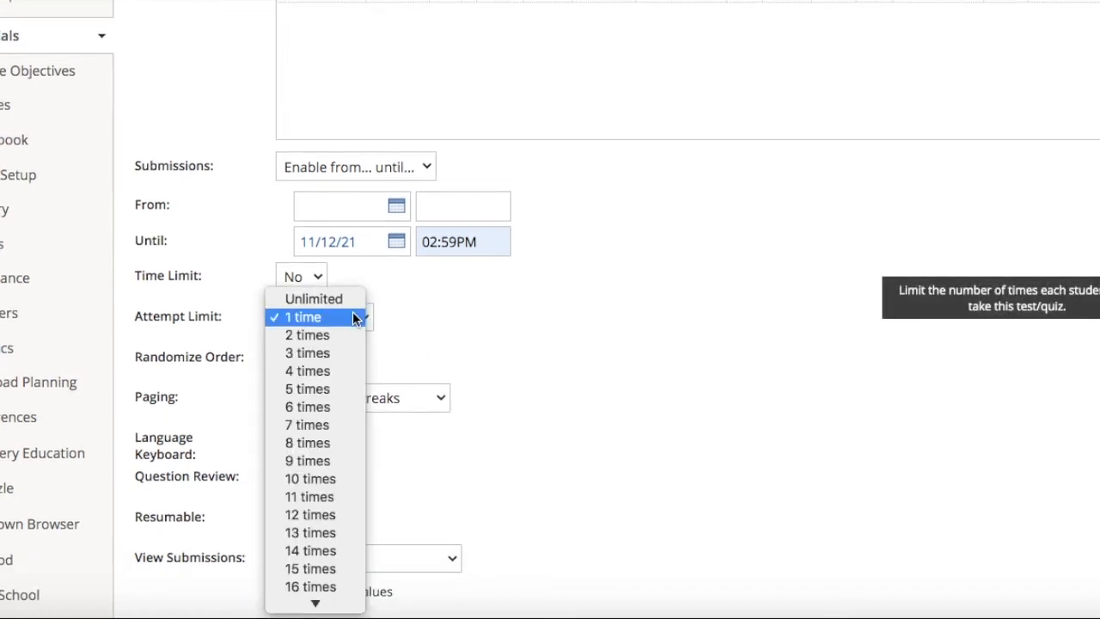
left_click(343, 353)
left_click(546, 321)
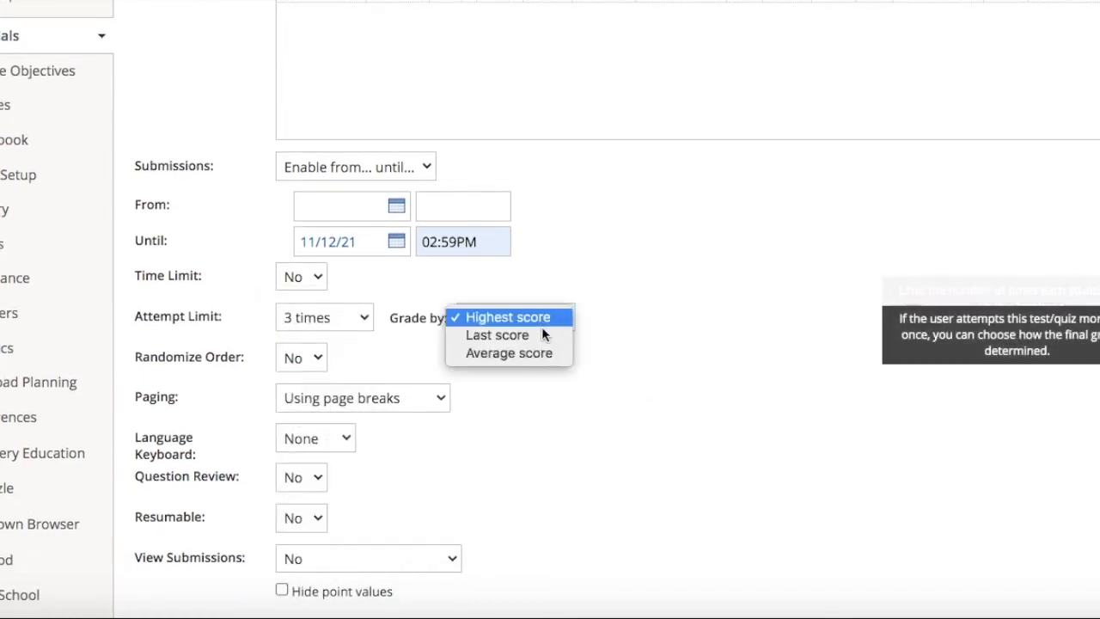
left_click(552, 337)
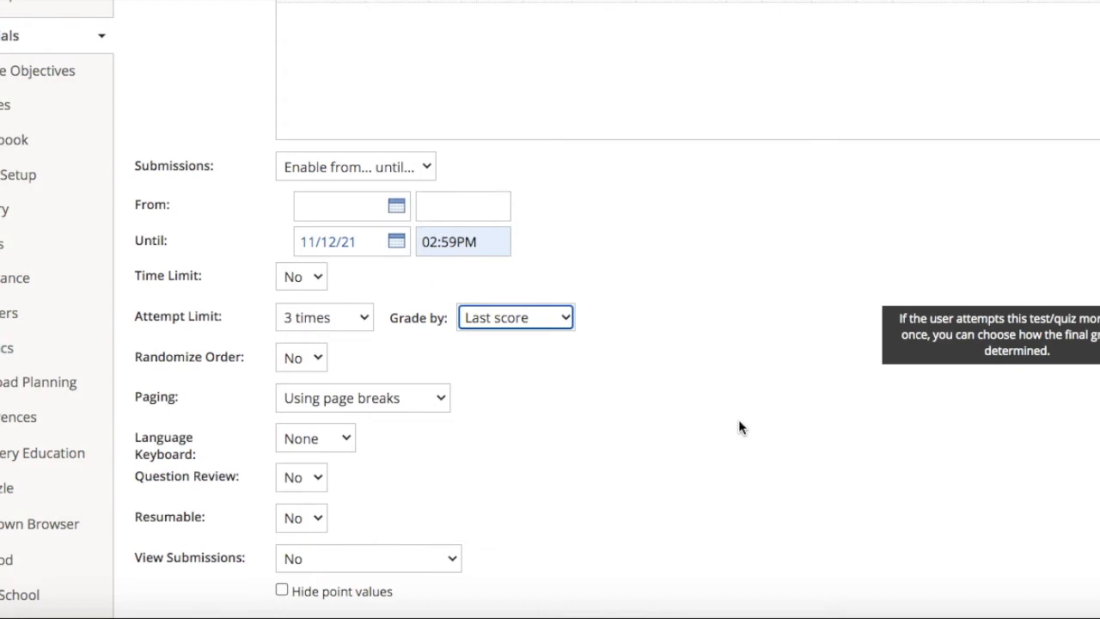
Set Randomize Order to Yes and Paging to One question per page for the quiz
left_click(310, 365)
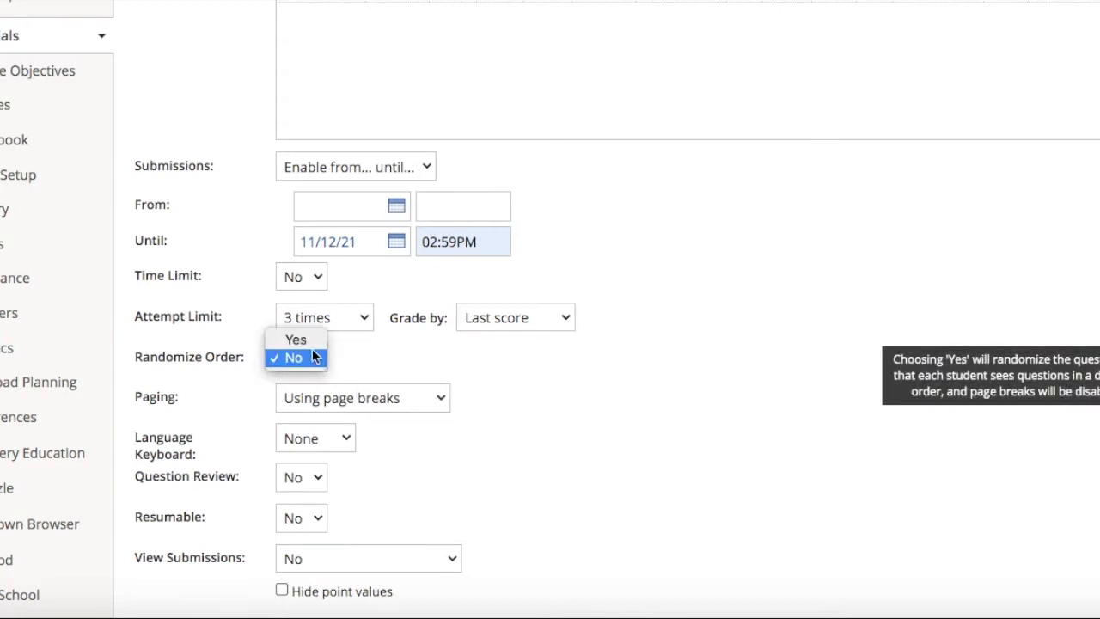
left_click(453, 363)
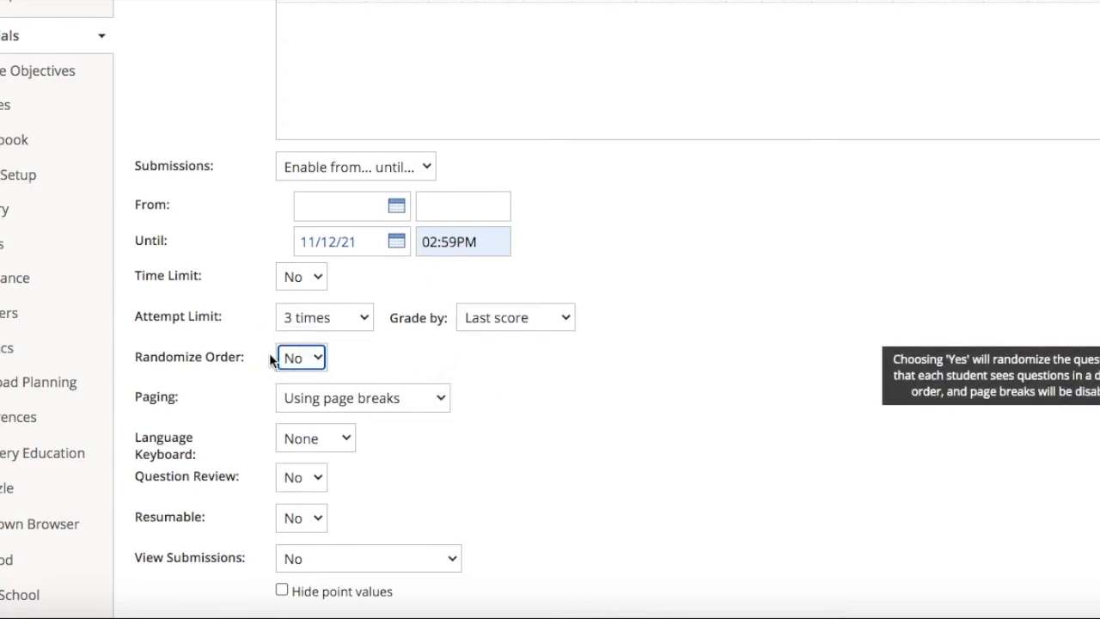
scroll(269, 354, "up", 2)
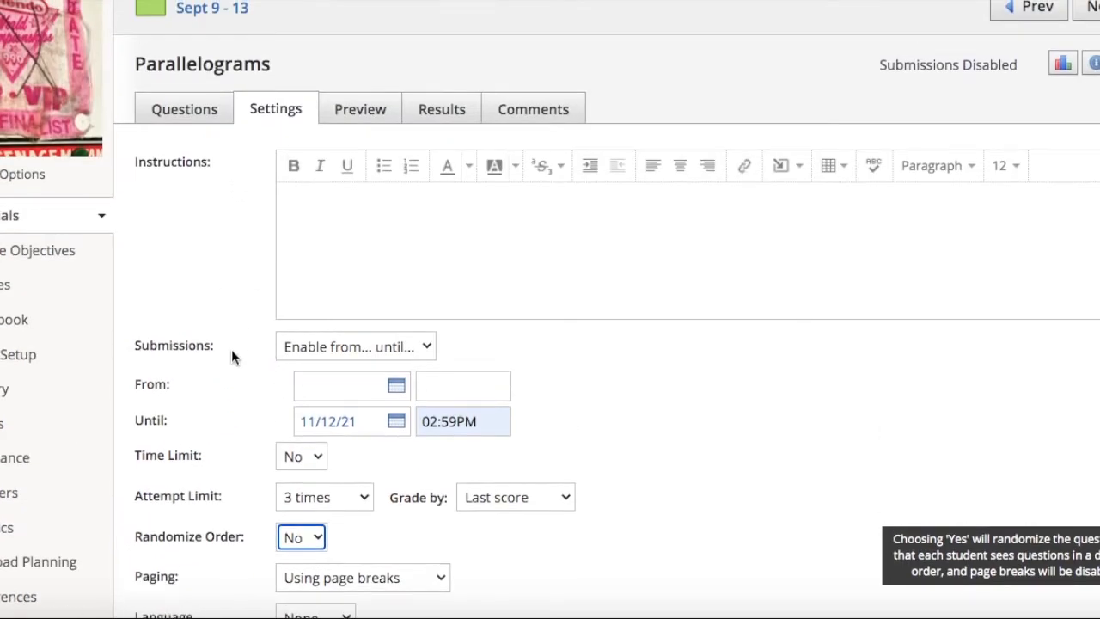
scroll(230, 348, "down", 2)
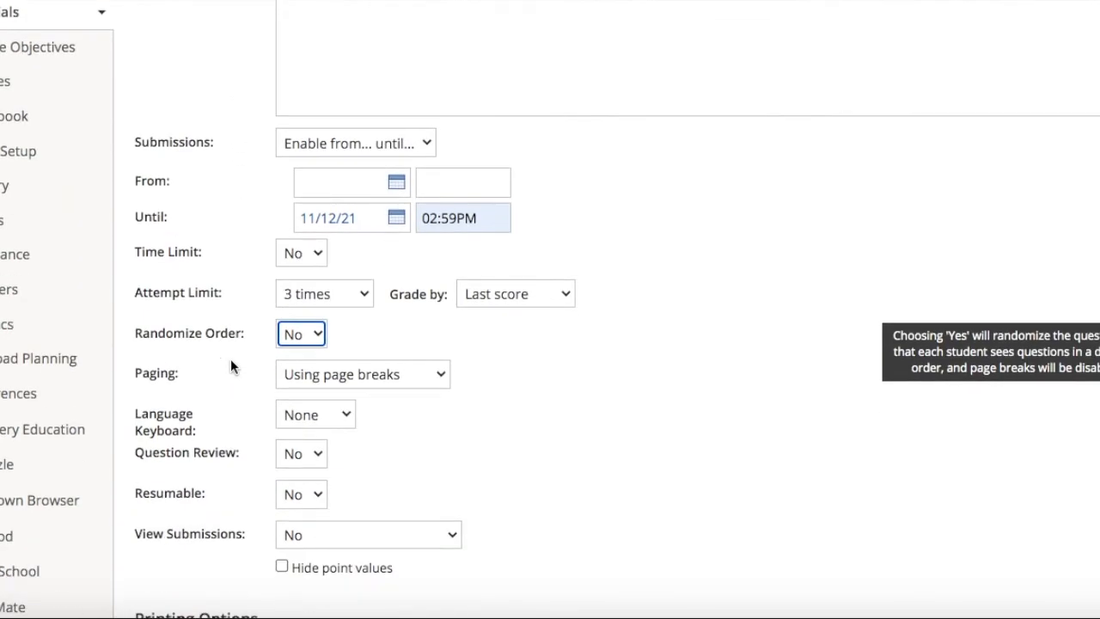
left_click(306, 339)
left_click(294, 315)
left_click(397, 385)
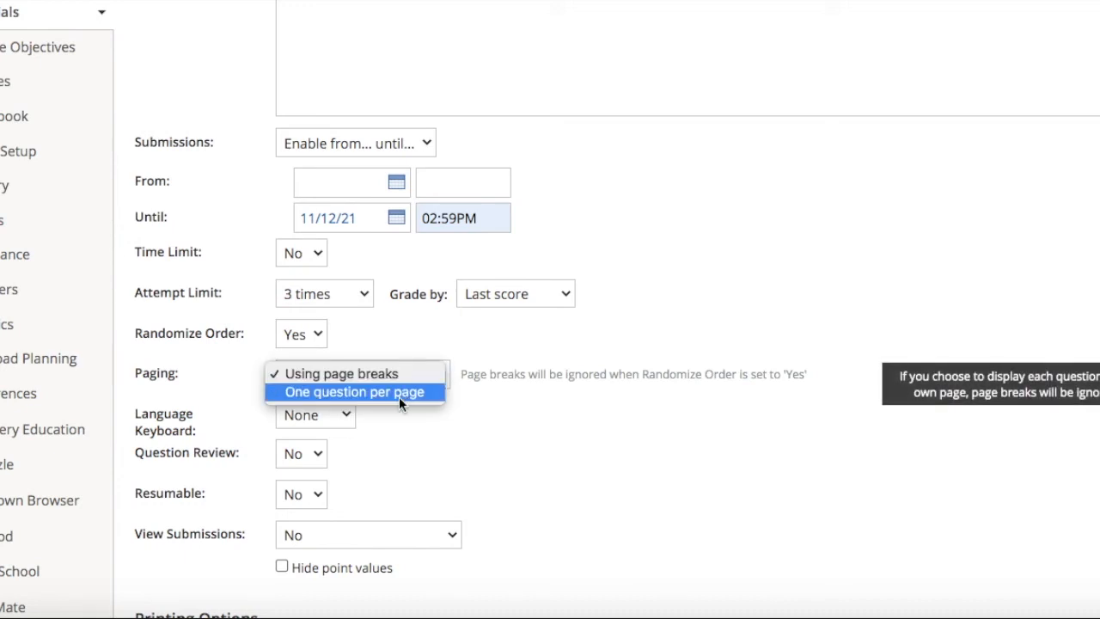
left_click(401, 391)
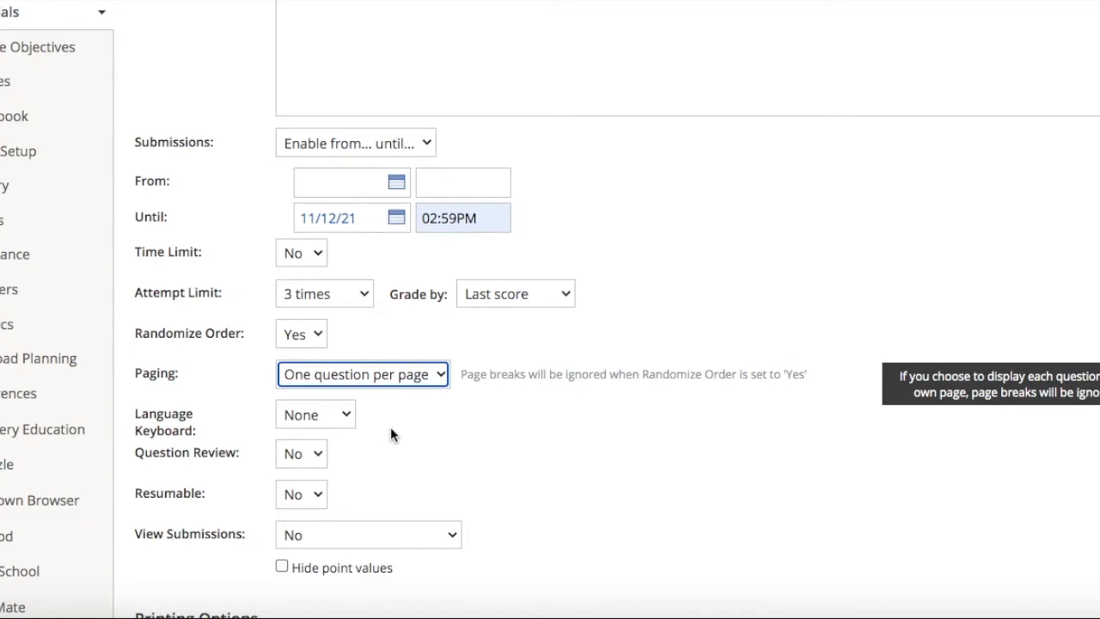
Set both Question Review and Resumable to Yes for the quiz
scroll(392, 428, "down", 1)
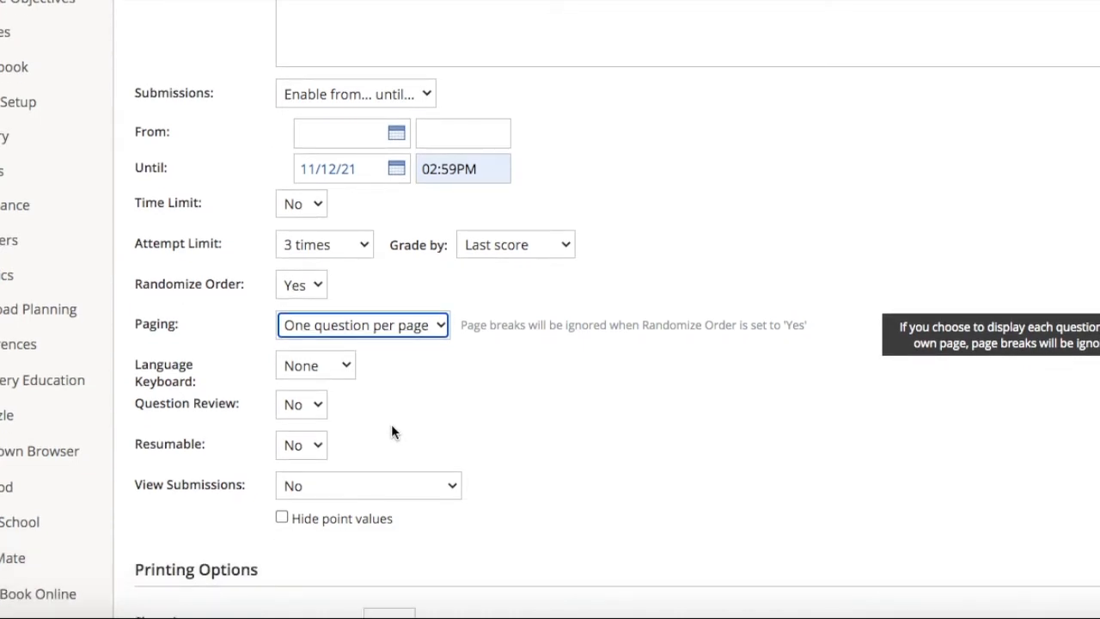
left_click(316, 405)
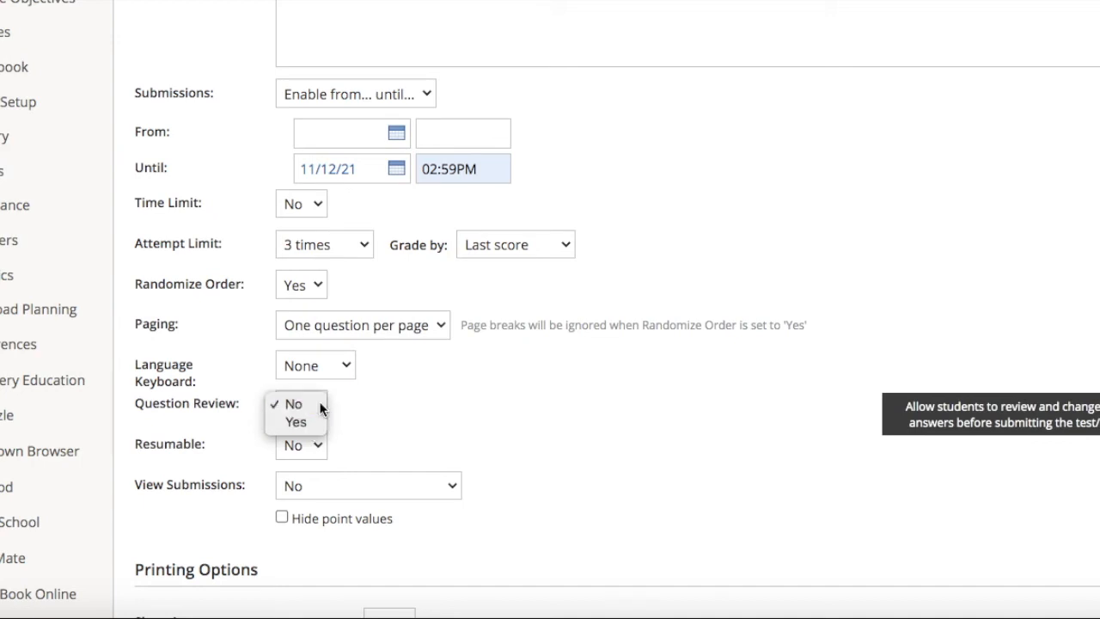
left_click(318, 404)
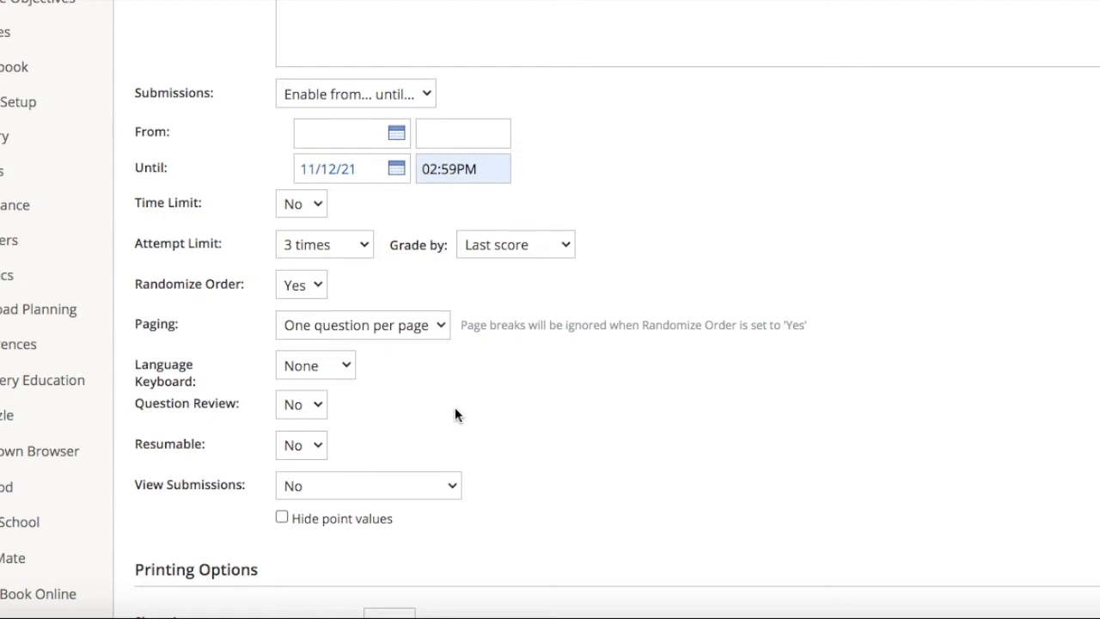
left_click(302, 411)
left_click(341, 418)
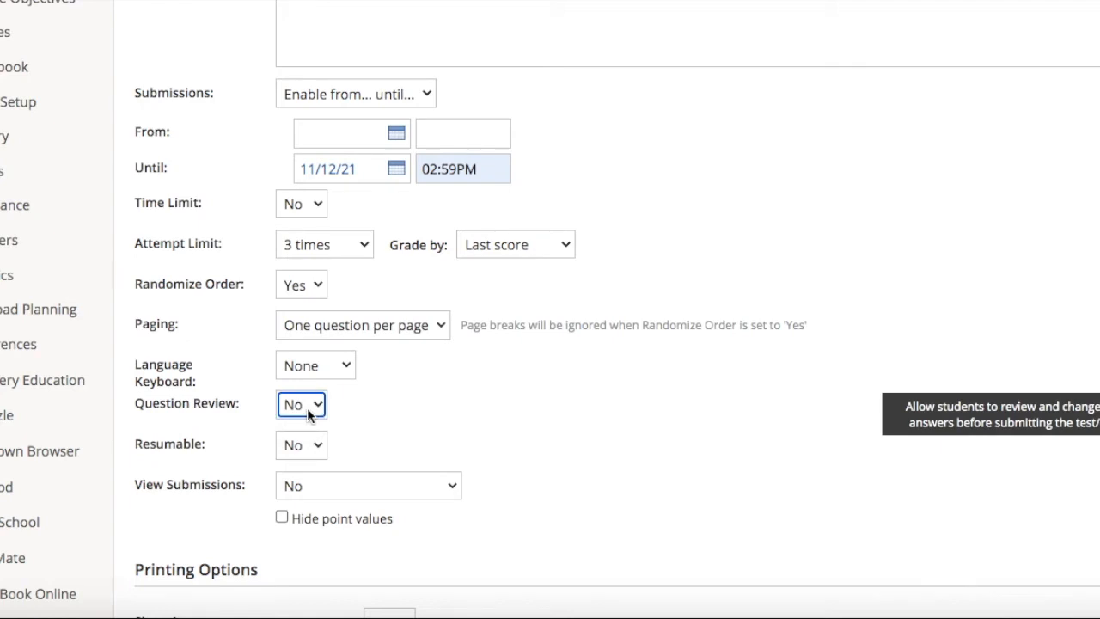
left_click(296, 446)
left_click(307, 446)
left_click(307, 446)
left_click(304, 463)
left_click(304, 402)
left_click(437, 404)
Set View Submissions to Yes without showing students the correct answers
left_click(388, 485)
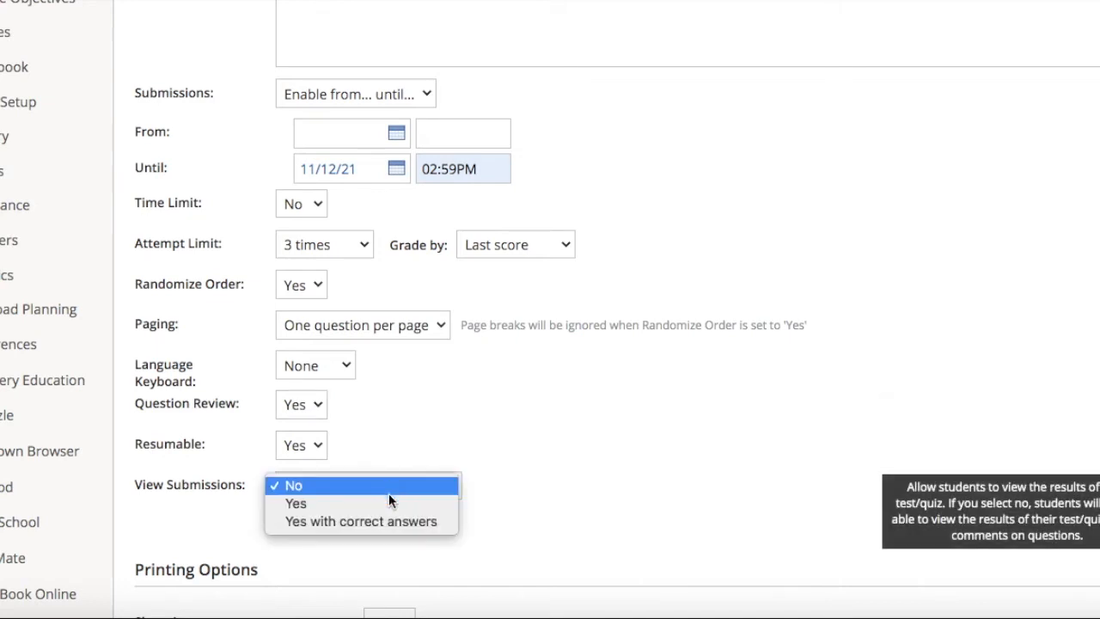
left_click(558, 397)
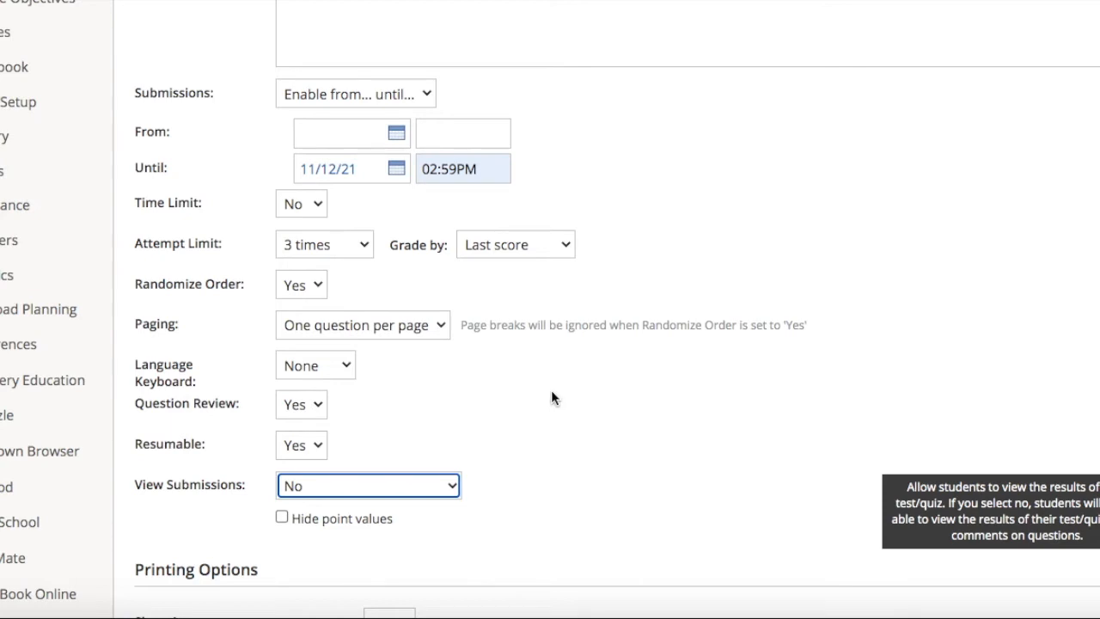
left_click(415, 487)
left_click(465, 438)
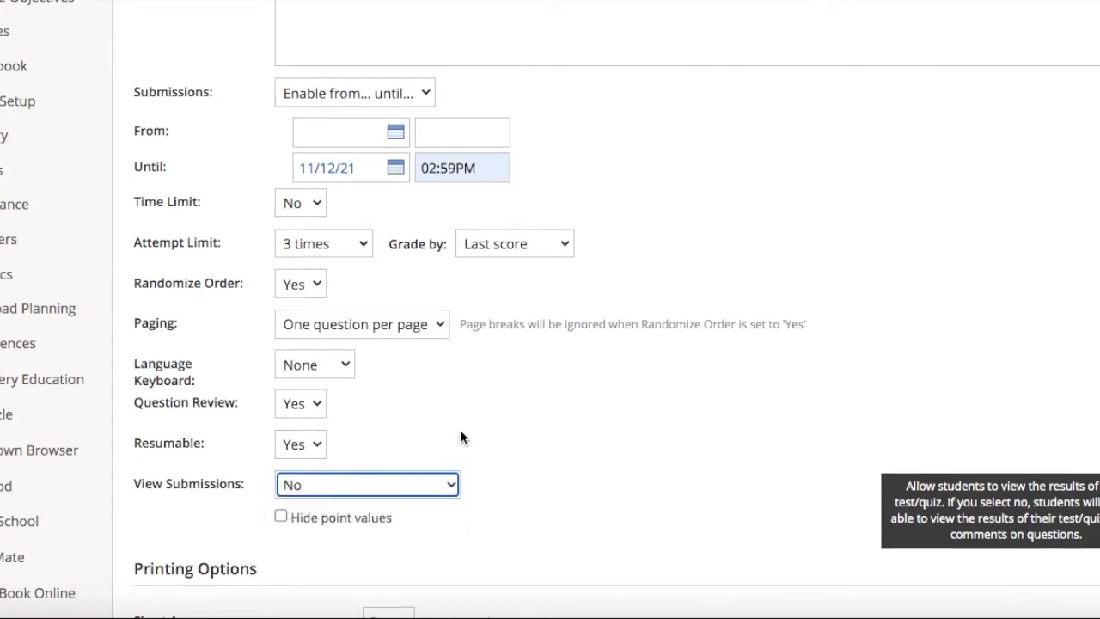
left_click(342, 483)
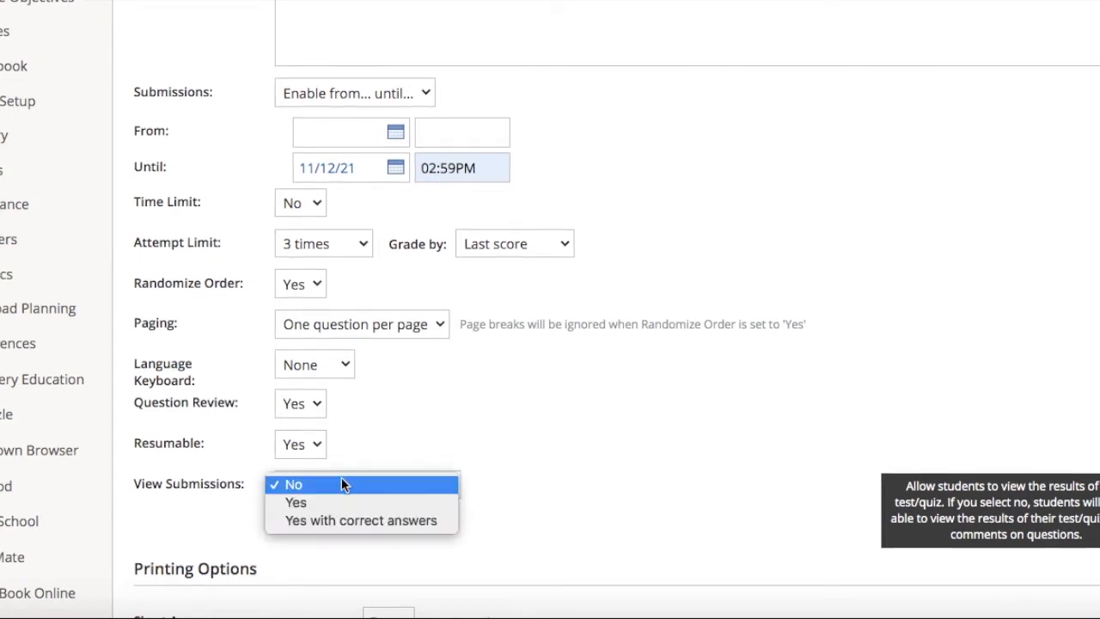
left_click(344, 501)
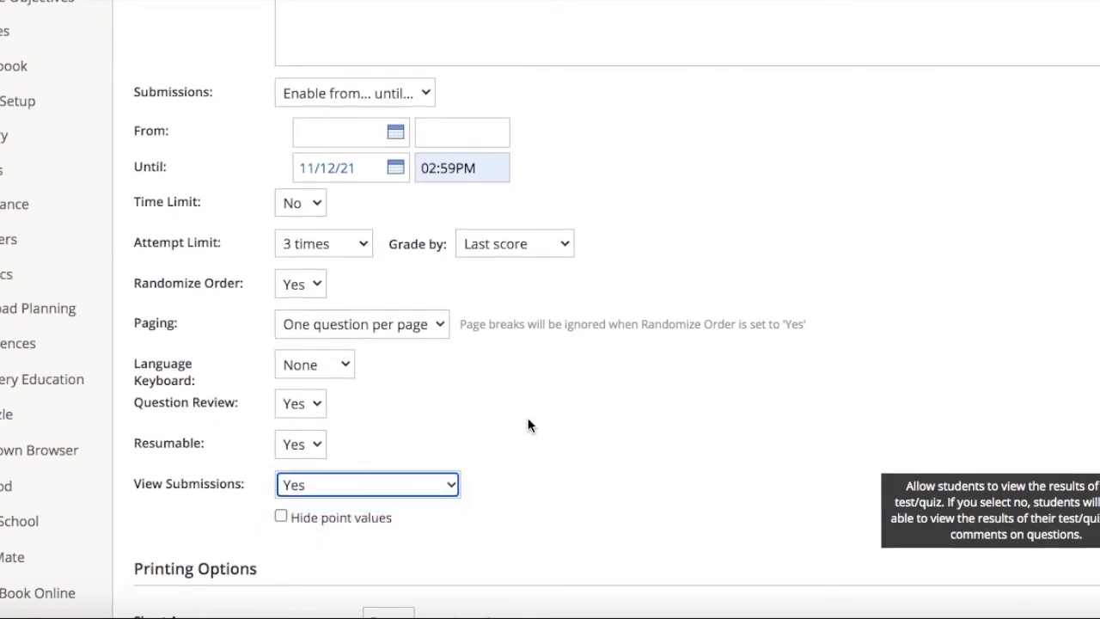
Check over the quiz settings and try to save them
left_click(322, 400)
left_click(322, 401)
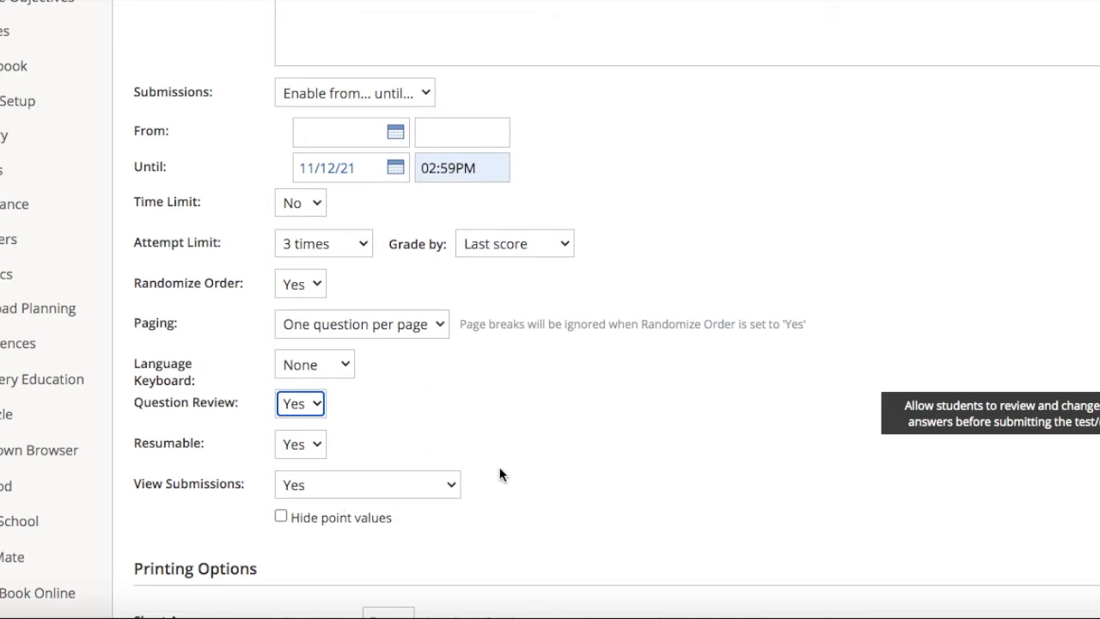
scroll(499, 475, "down", 3)
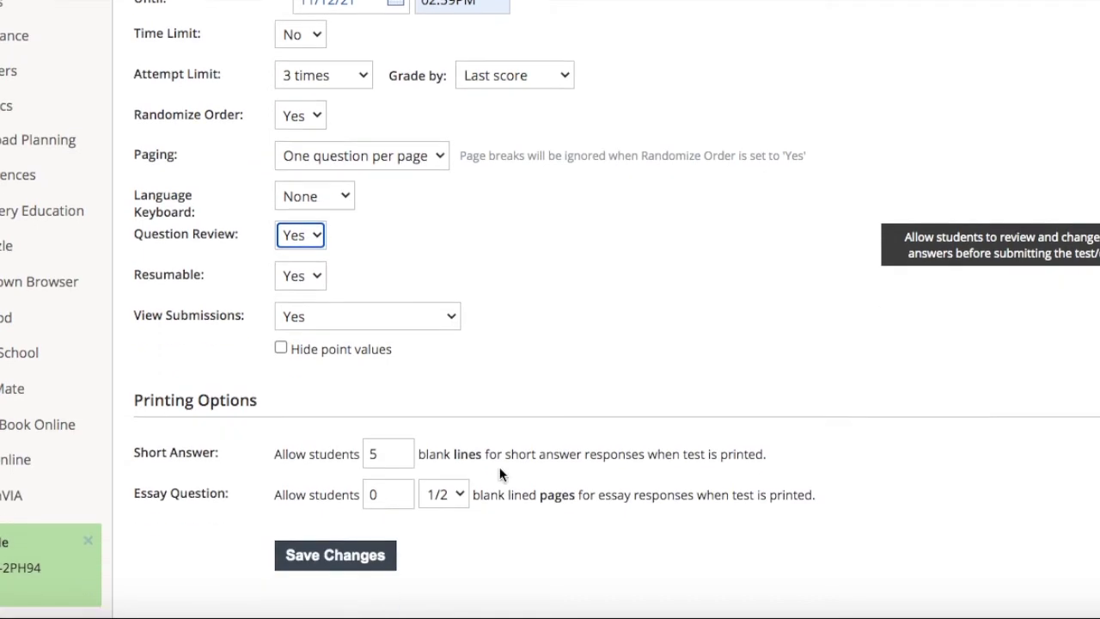
scroll(444, 420, "up", 3)
scroll(444, 424, "down", 3)
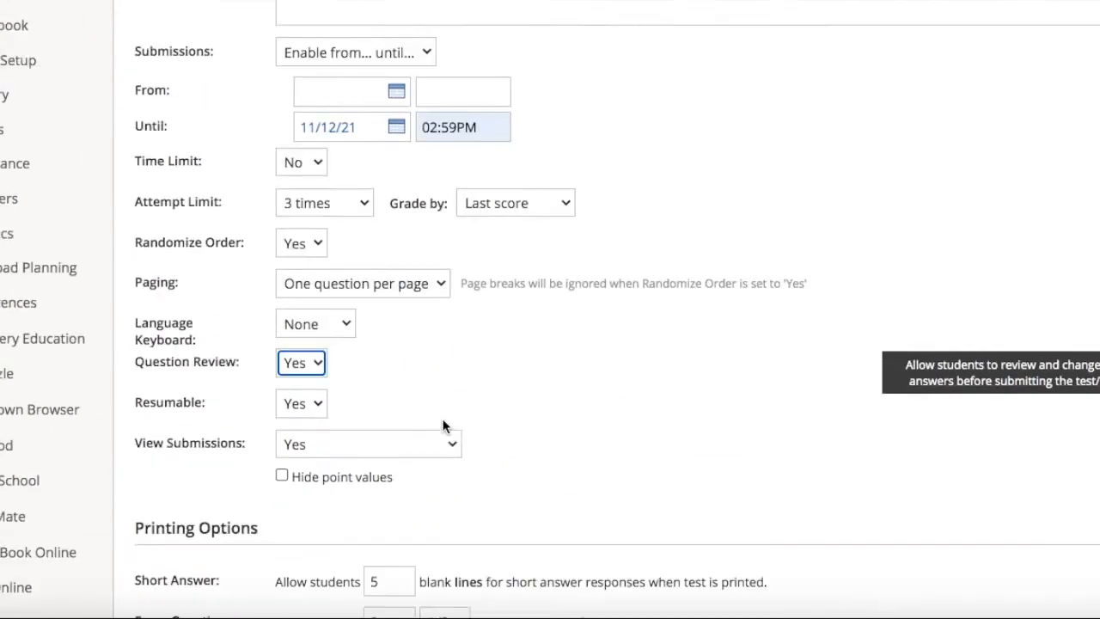
left_click(323, 560)
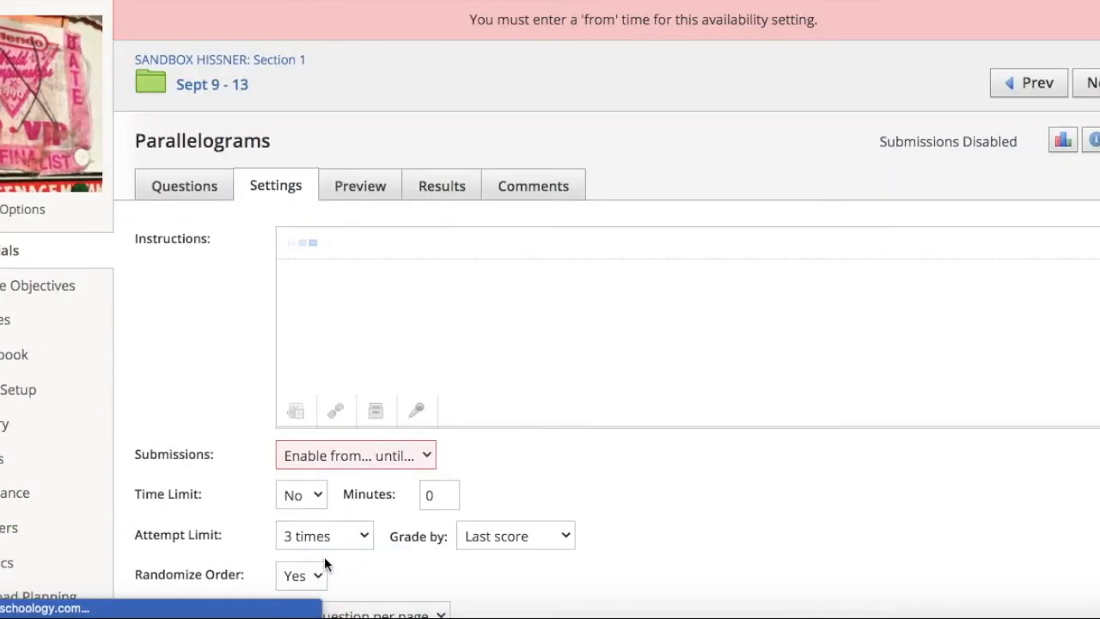
Set the start of the submission window to November 8, 2021, choose its start time, and save the quiz settings
left_click(384, 501)
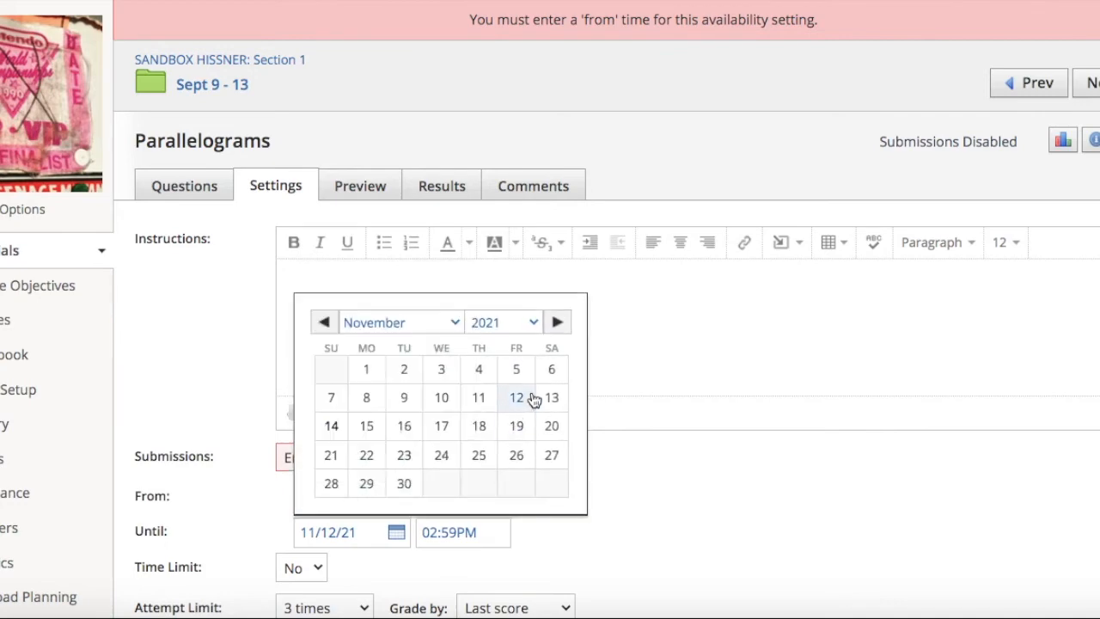
left_click(533, 398)
left_click(363, 509)
left_click(364, 396)
left_click(456, 496)
left_click(453, 388)
scroll(641, 526, "down", 15)
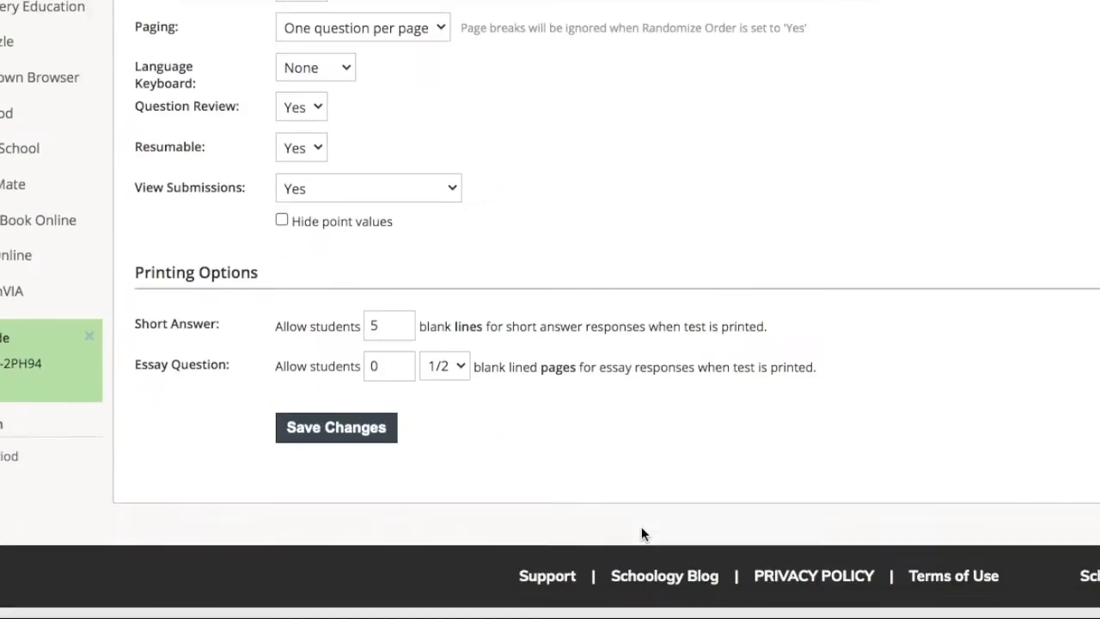
left_click(318, 442)
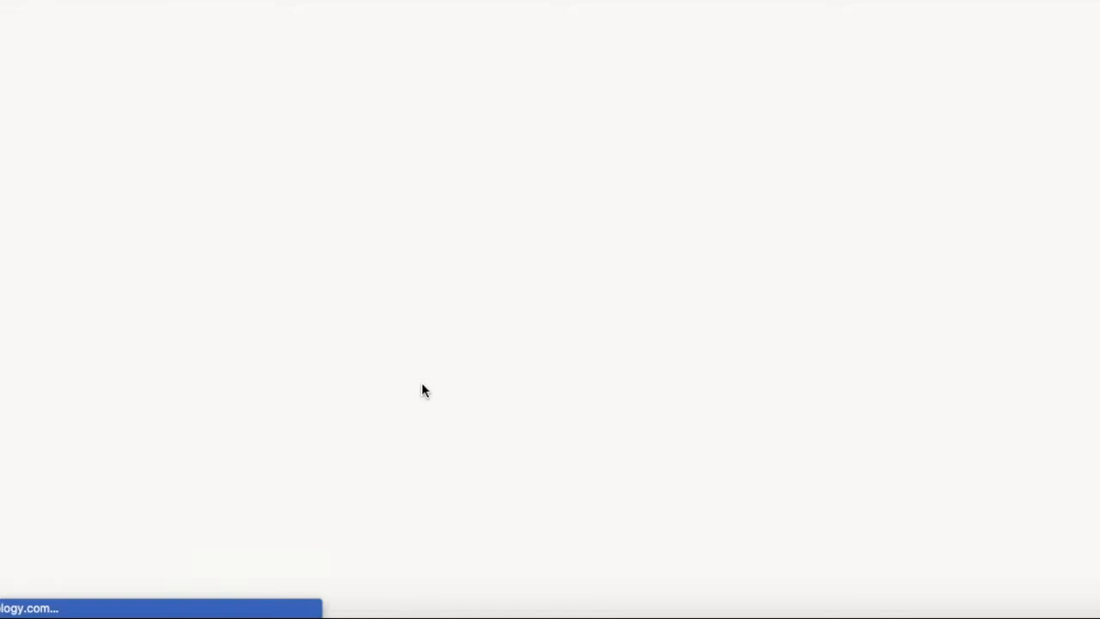
Open the choice of materials that can be added directly below the Parallelograms quiz
scroll(257, 407, "down", 3)
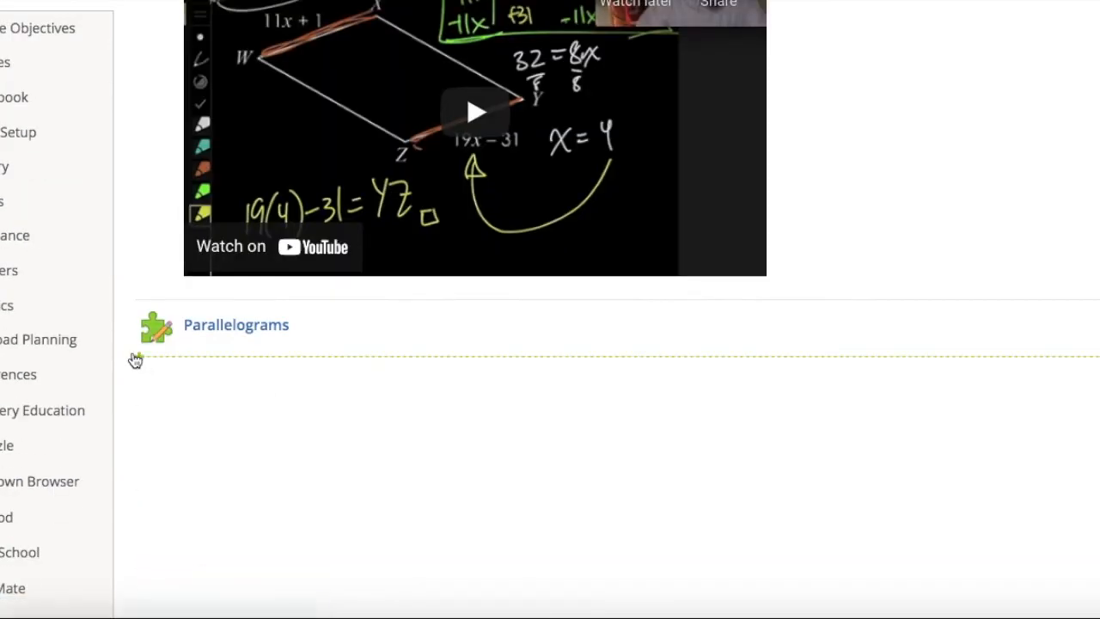
left_click(140, 361)
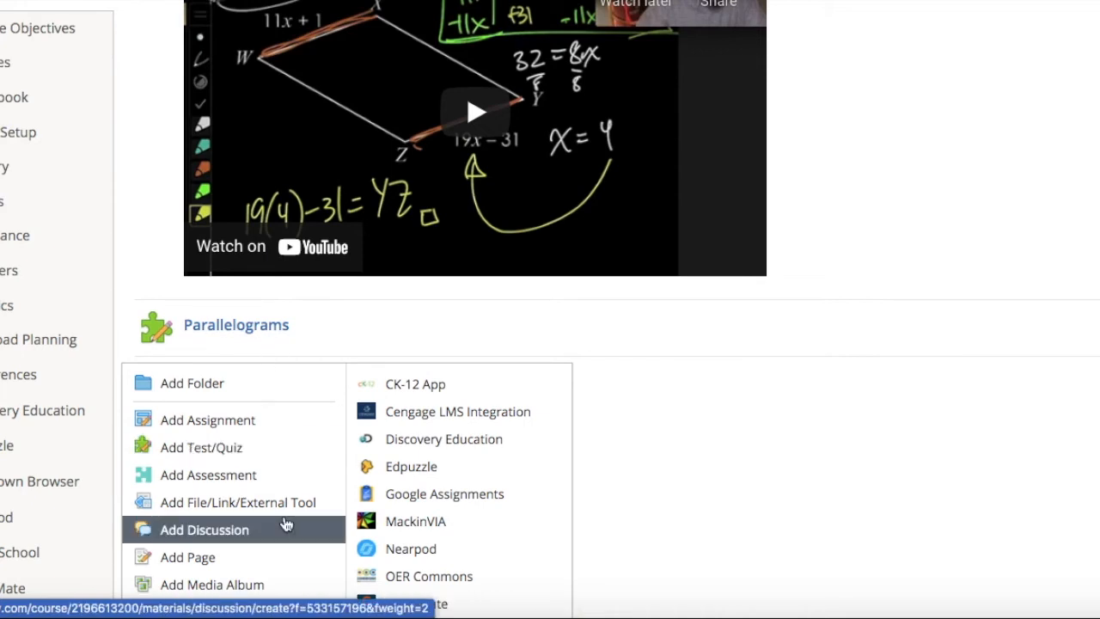
Capture rectangle problems 6 to 9 of the worksheet as a screenshot
scroll(258, 484, "down", 5)
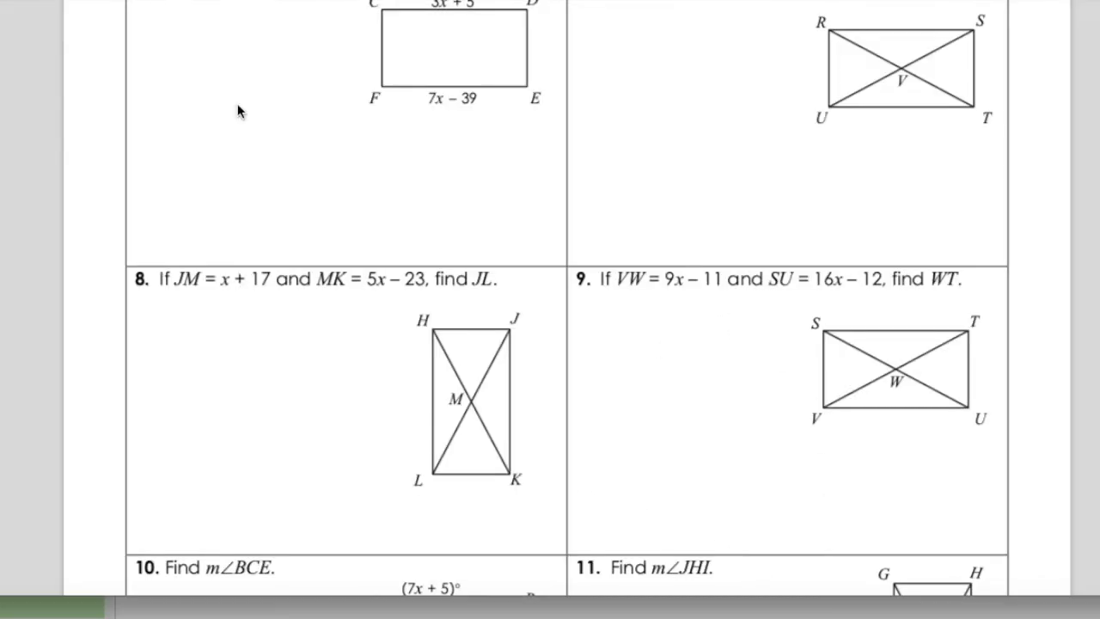
scroll(342, 198, "up", 1)
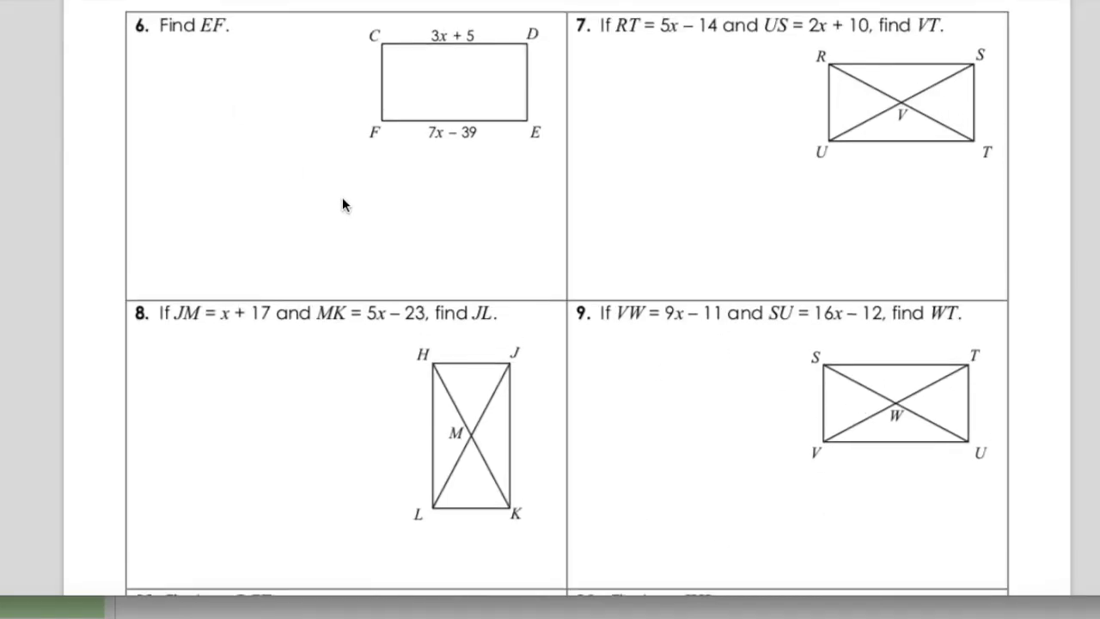
key("Print")
left_click_drag(123, 8, 960, 507)
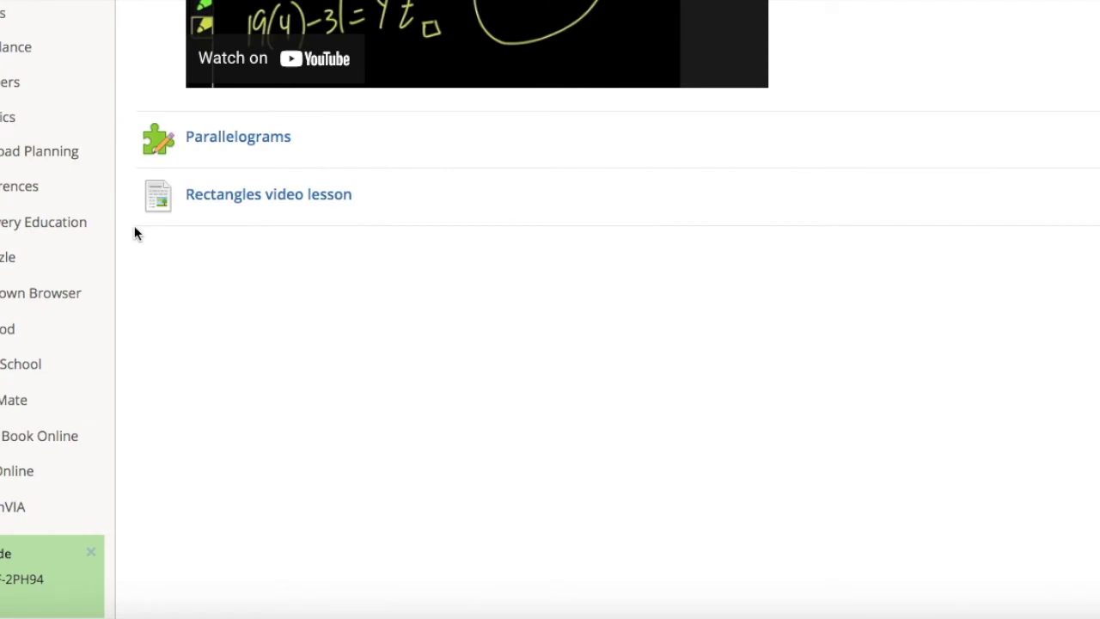
Add an assignment below the Rectangles video lesson and name it "Rectangles classwork"
left_click(136, 231)
left_click(183, 289)
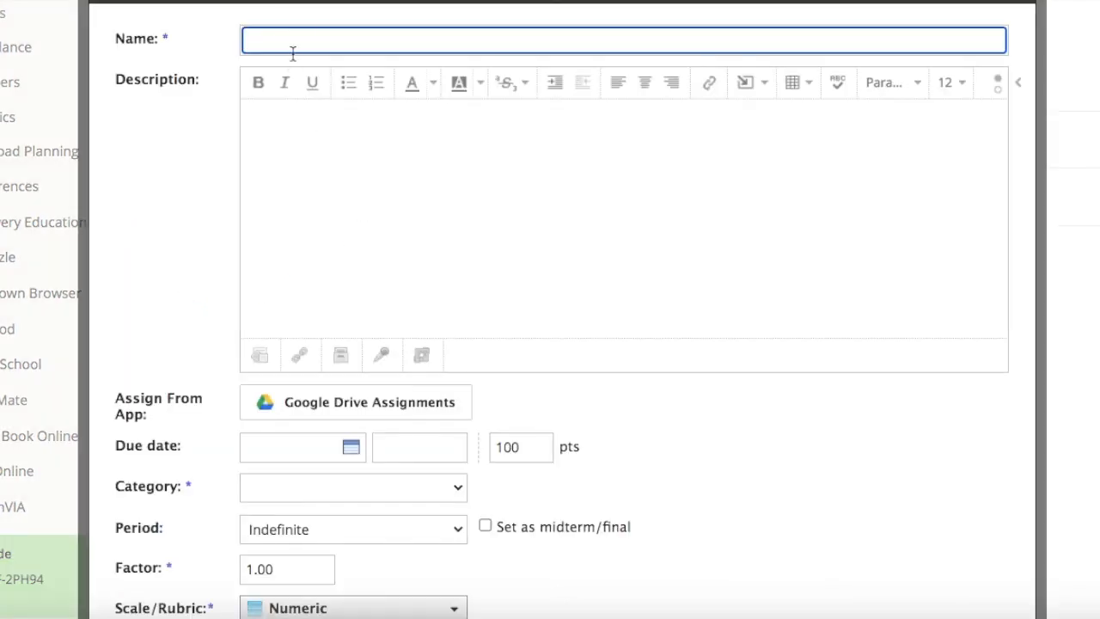
type("Rectangles classwork")
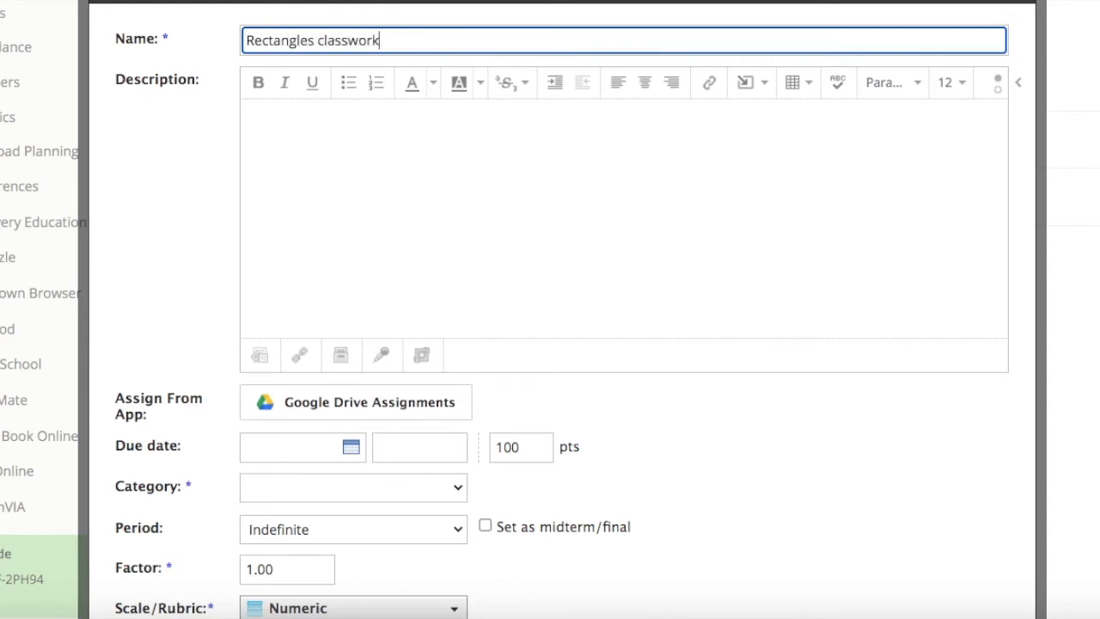
Enter the assignment description "Complete the problems below and upload a copy of your completed work"
left_click(557, 165)
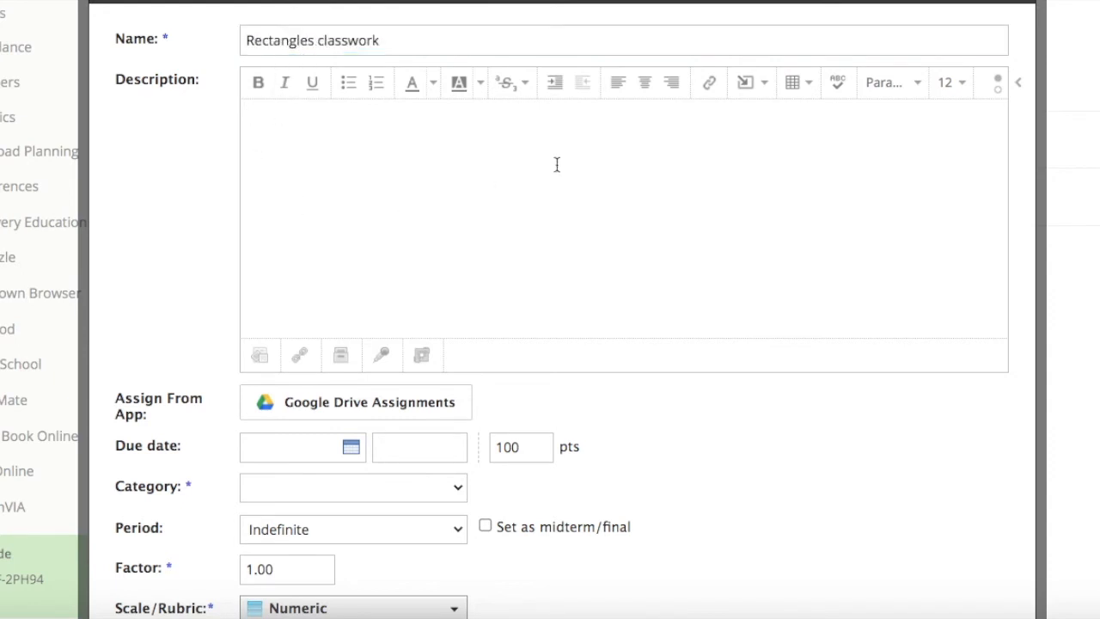
type("Comple")
type("te the roble")
type("problem")
type("s below and upload ac")
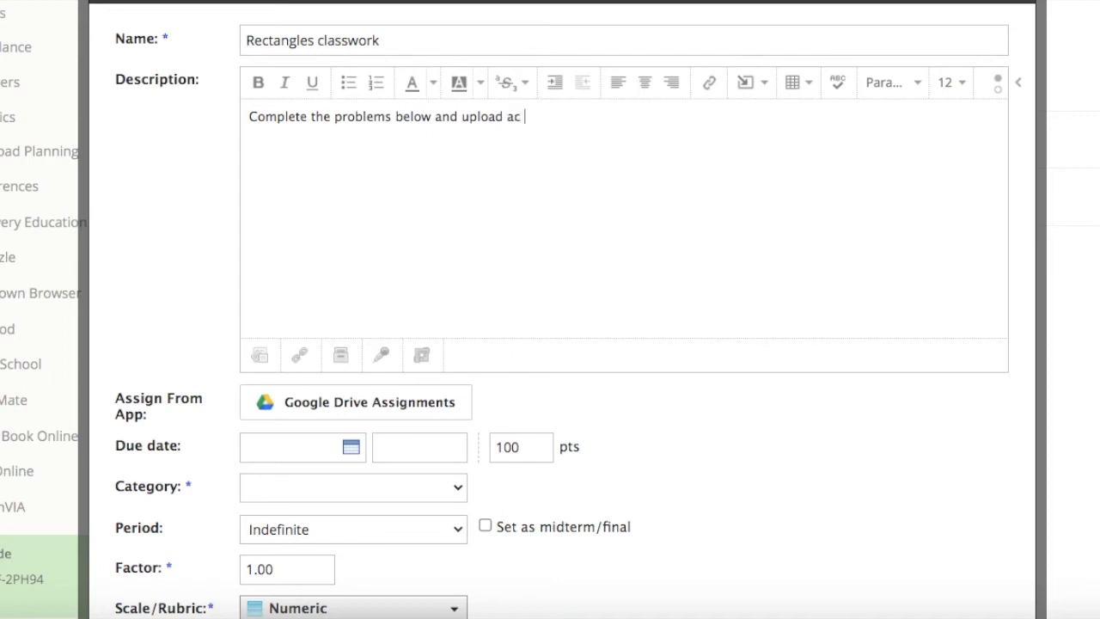
type("your completed work")
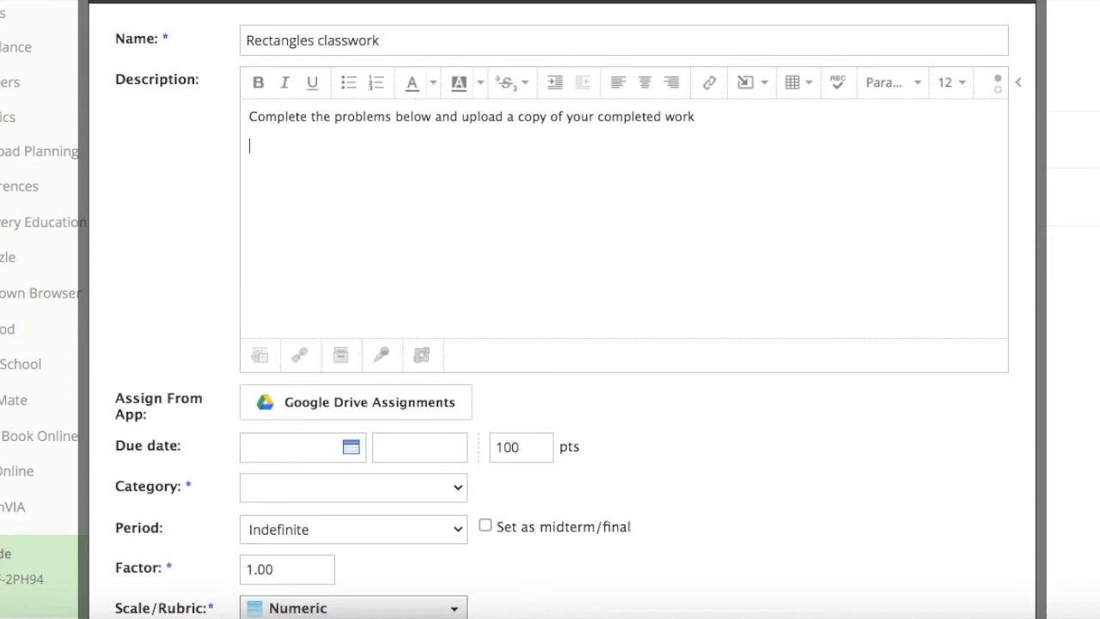
Insert the image Screen Shot 2021-11-14 at 3.35.39 PM.png from the Desktop into the assignment description and check how it fits
left_click(743, 86)
left_click(761, 111)
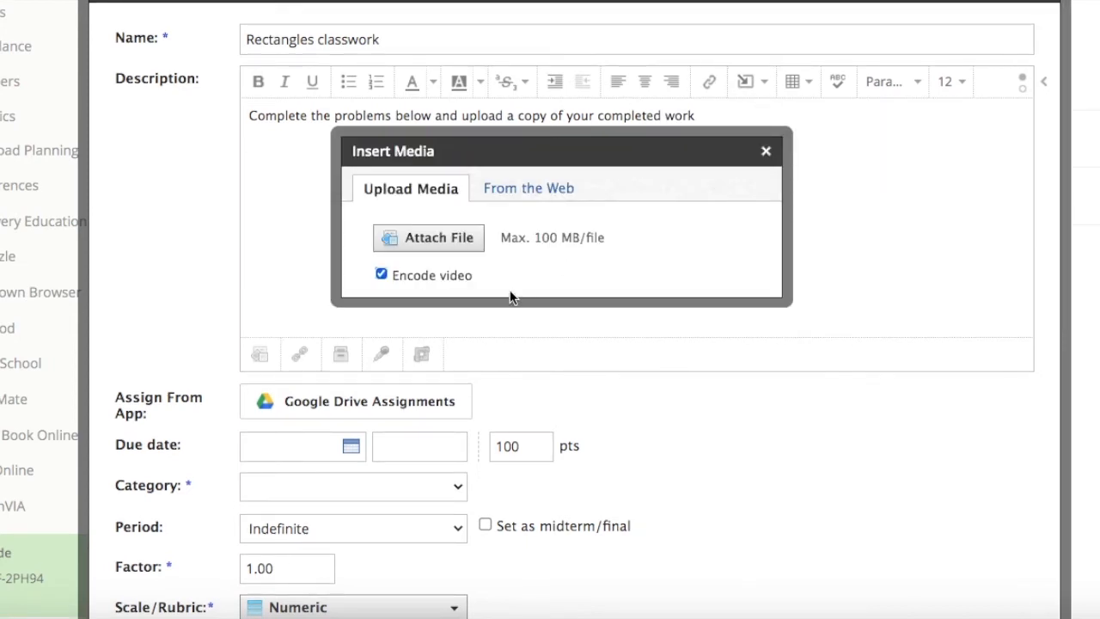
left_click(445, 252)
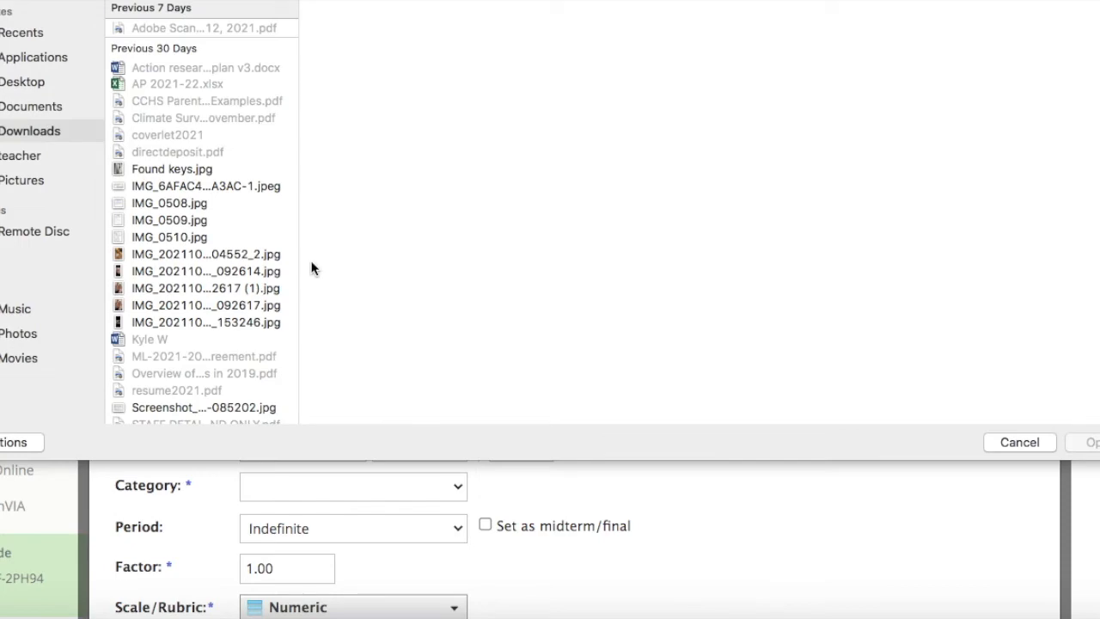
left_click(17, 83)
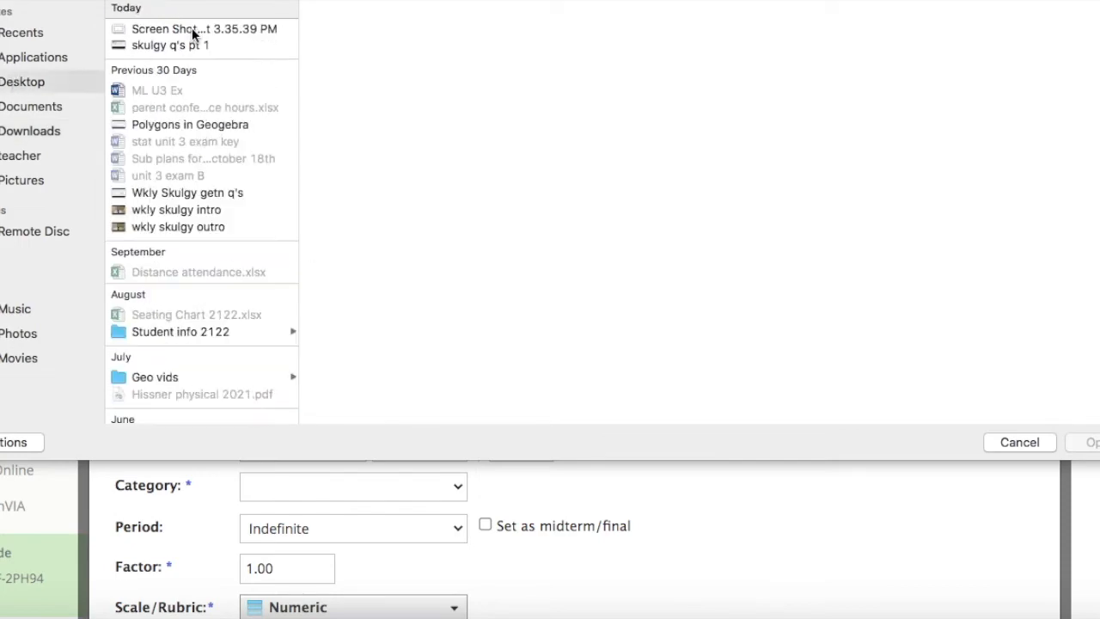
left_click(192, 28)
left_click(1084, 441)
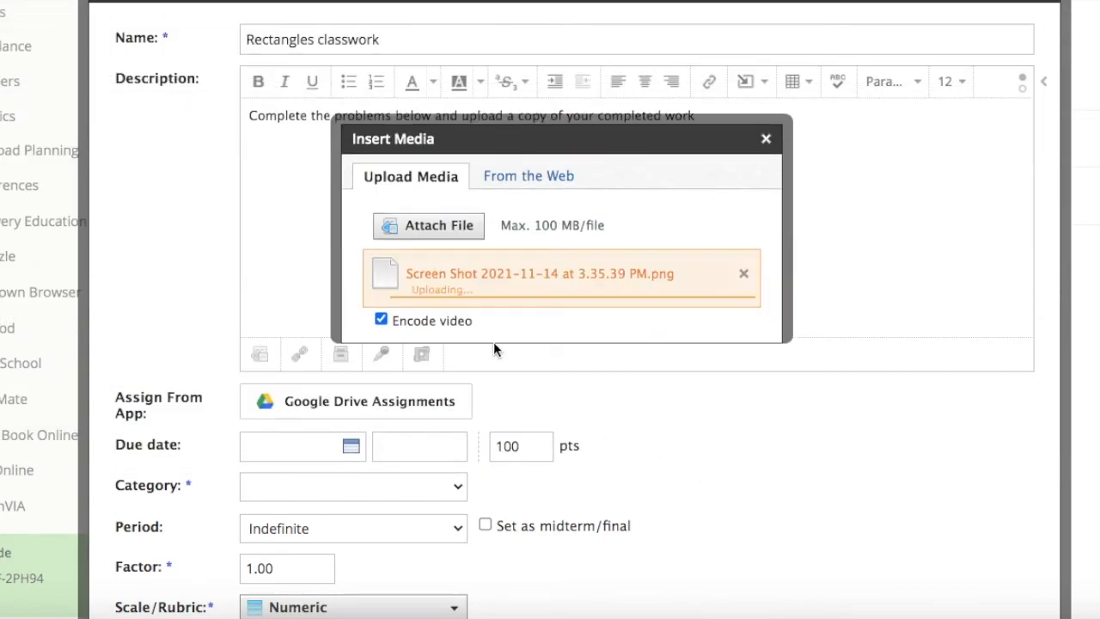
scroll(697, 219, "right", 3)
scroll(691, 221, "down", 5)
scroll(691, 213, "down", 3)
scroll(690, 214, "left", 8)
scroll(691, 214, "up", 8)
scroll(690, 214, "down", 2)
scroll(689, 214, "up", 1)
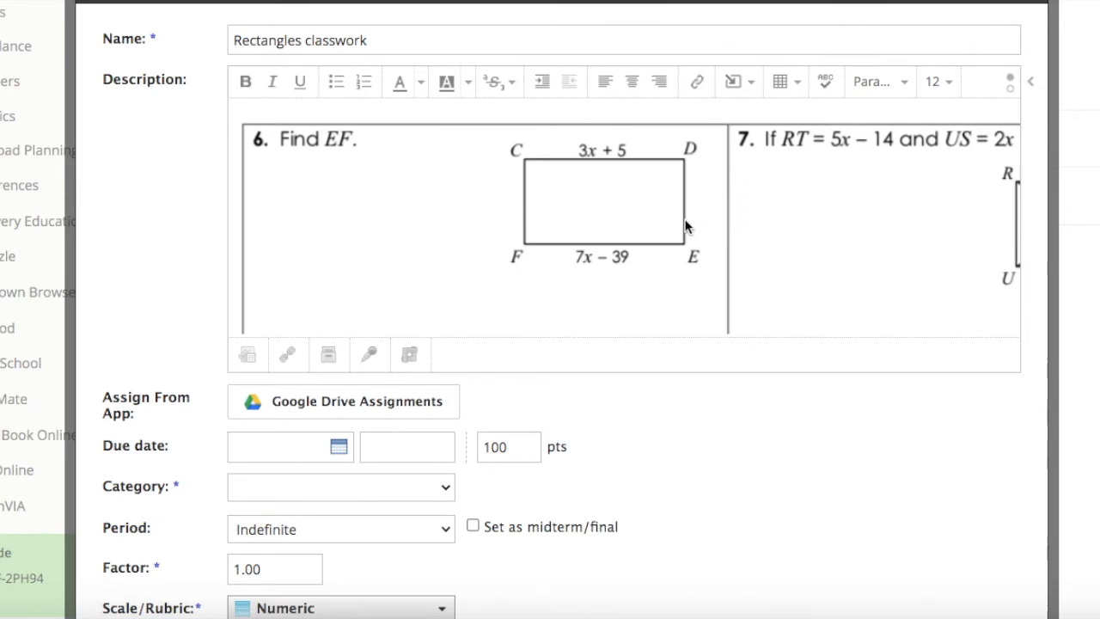
Set the assignment's due date to 11/09/21 at 11:59PM and its value to 5 points
left_click(344, 453)
left_click(336, 565)
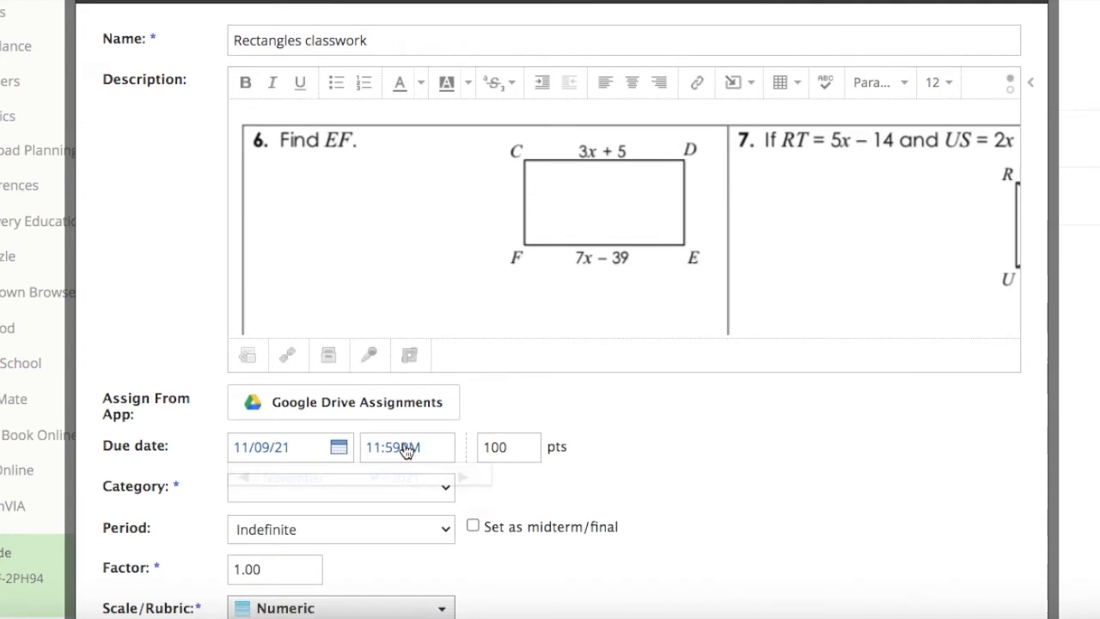
scroll(509, 332, "down", 1)
double_click(518, 344)
key("BackSpace")
scroll(417, 352, "up", 1)
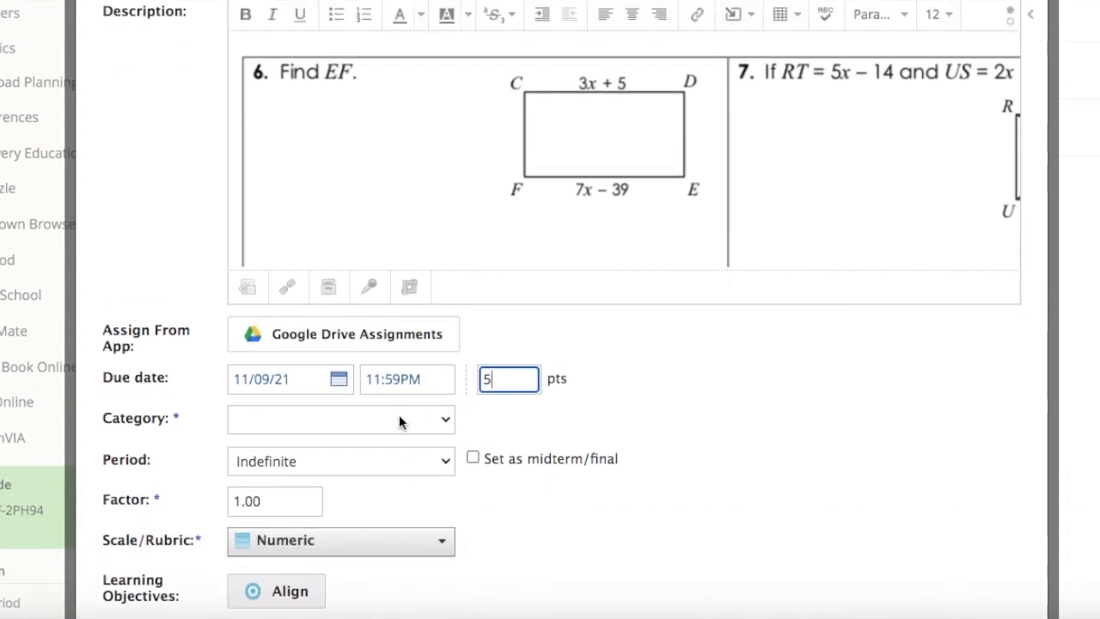
Put the assignment in the Classwork category and create it
left_click(399, 417)
left_click(391, 453)
scroll(641, 450, "down", 1)
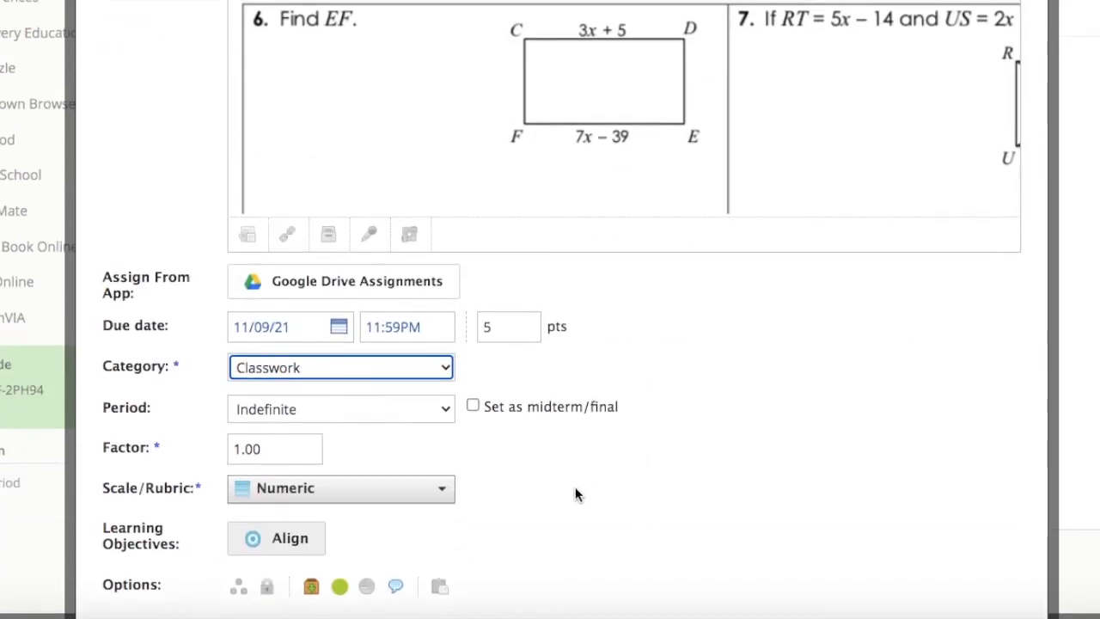
scroll(585, 379, "up", 1)
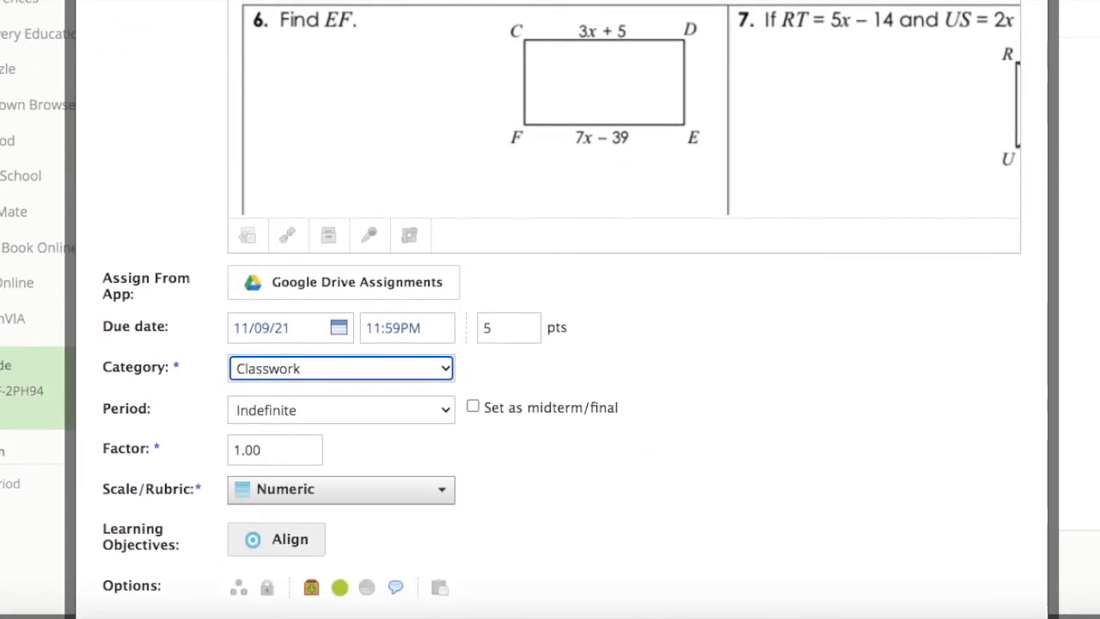
scroll(607, 395, "down", 1)
left_click(519, 587)
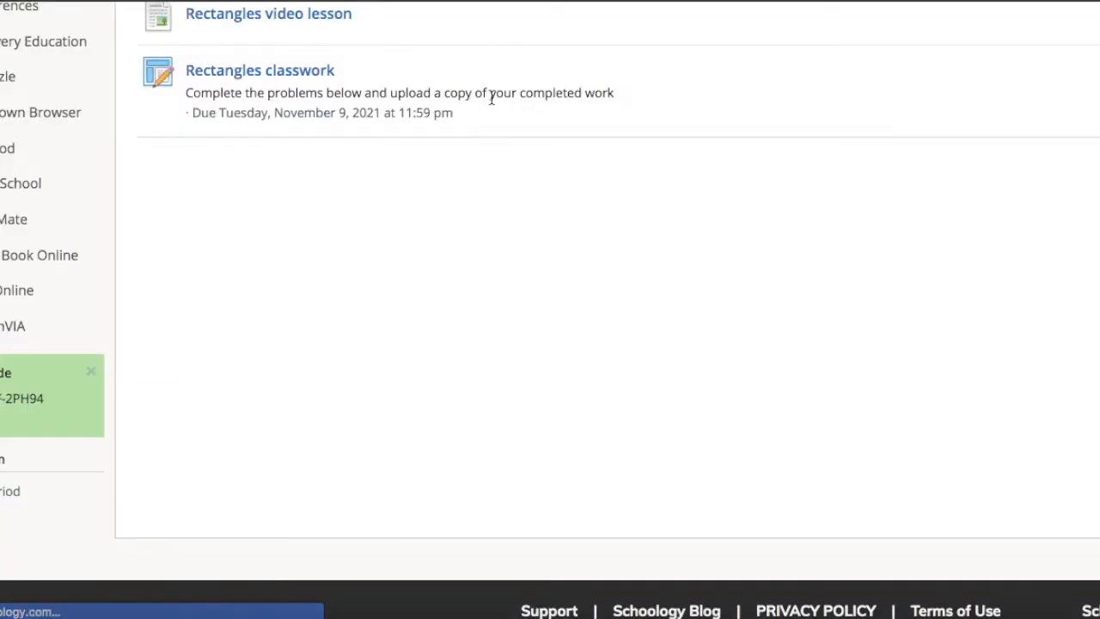
Start a test/quiz below the Rectangles classwork assignment, named "Rectangles homework" and worth 5 points
scroll(491, 97, "up", 6)
scroll(491, 95, "up", 2)
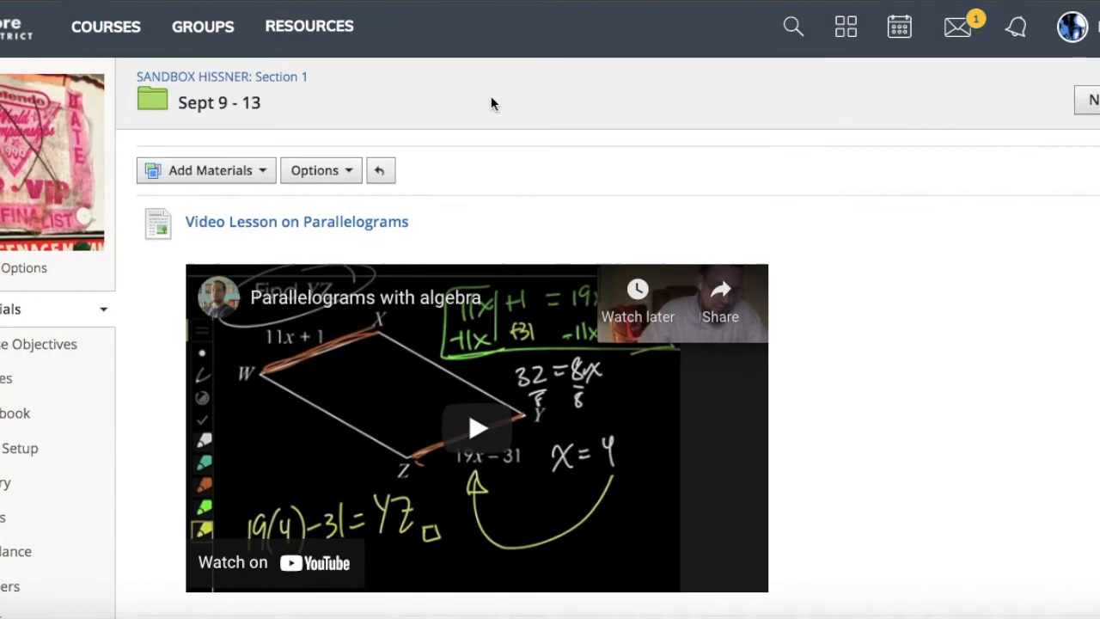
scroll(491, 96, "down", 5)
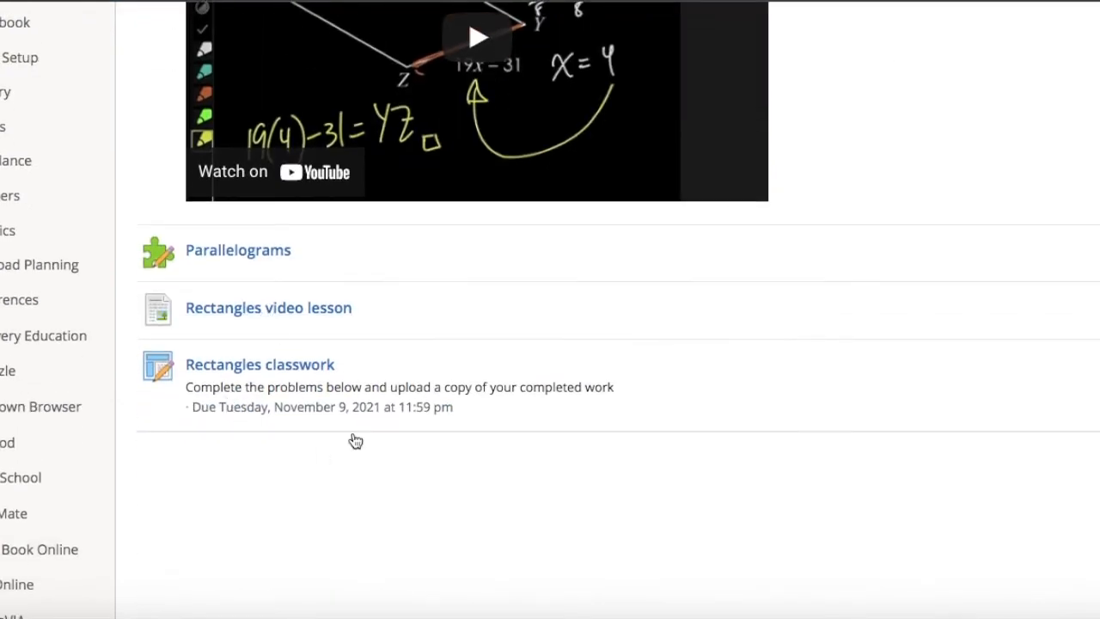
scroll(352, 439, "down", 3)
left_click(142, 313)
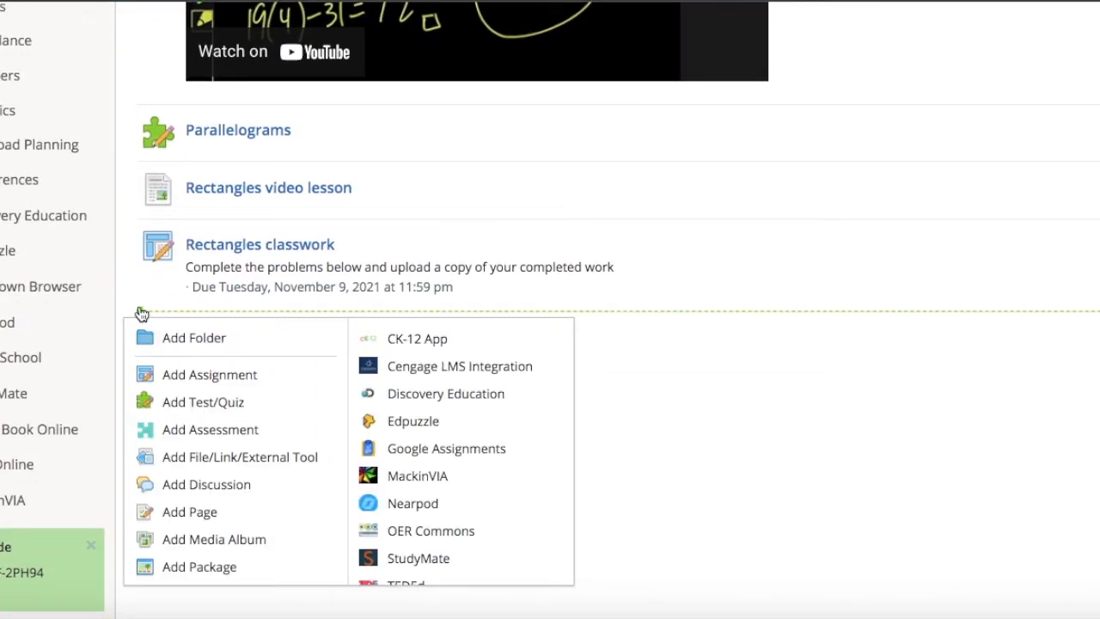
left_click(194, 404)
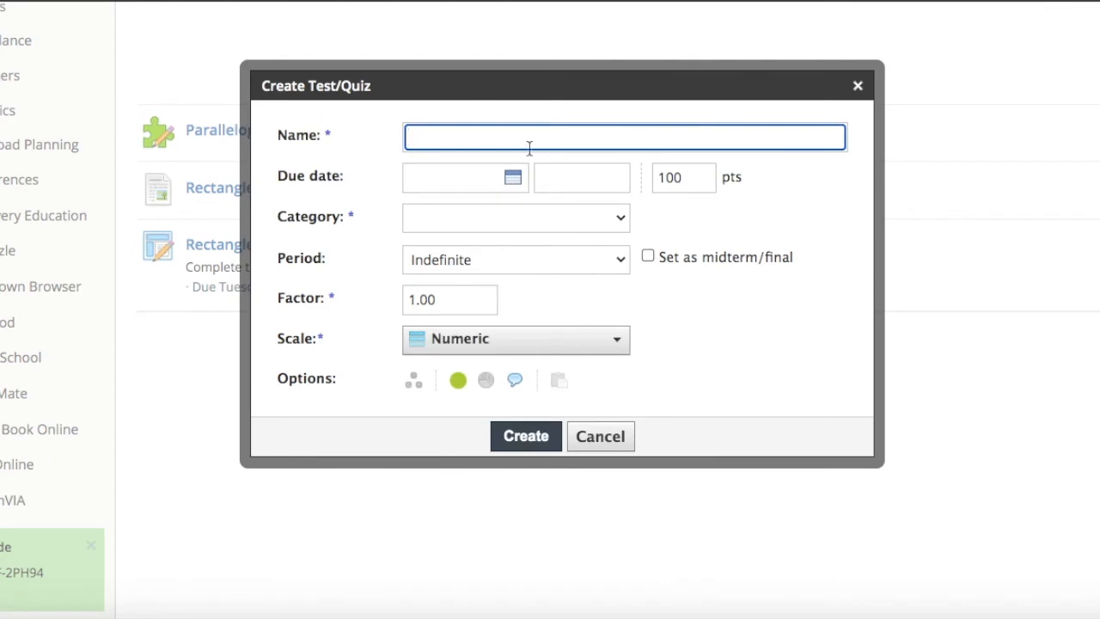
type("Rectangles homework")
left_click_drag(688, 178, 553, 184)
type("5")
Set the due date to 11/09/21 at 11:59PM, choose the Homework category and create the test/quiz
left_click(507, 178)
left_click(510, 298)
left_click(783, 275)
left_click(525, 222)
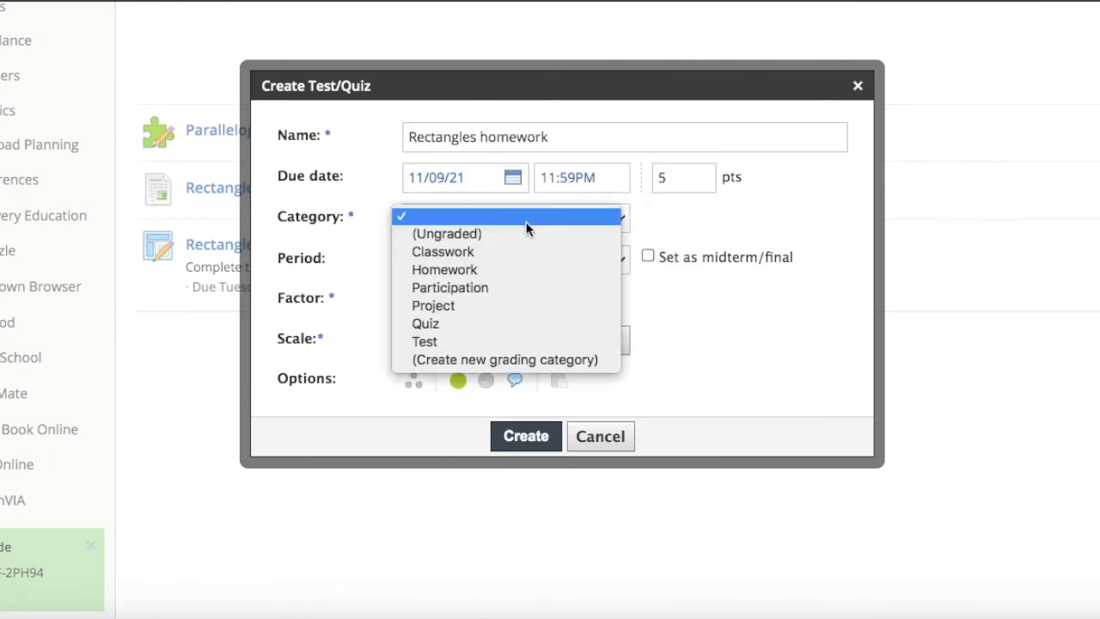
left_click(523, 266)
left_click(528, 438)
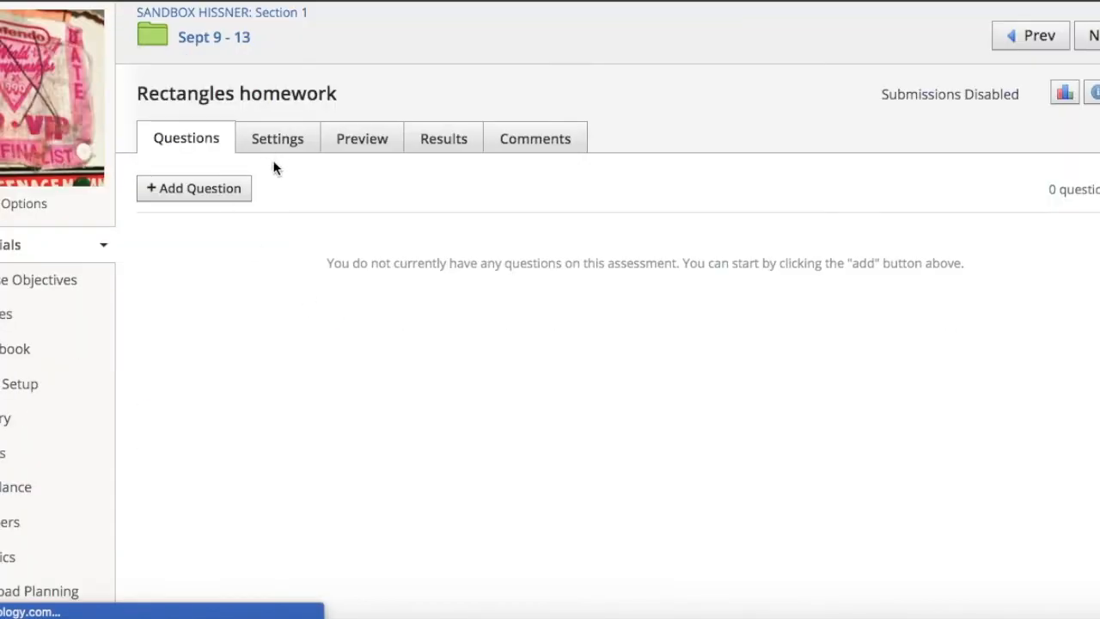
Begin adding random questions from question banks and open the Polynomials U7 folder inside 2020-2021
left_click(226, 194)
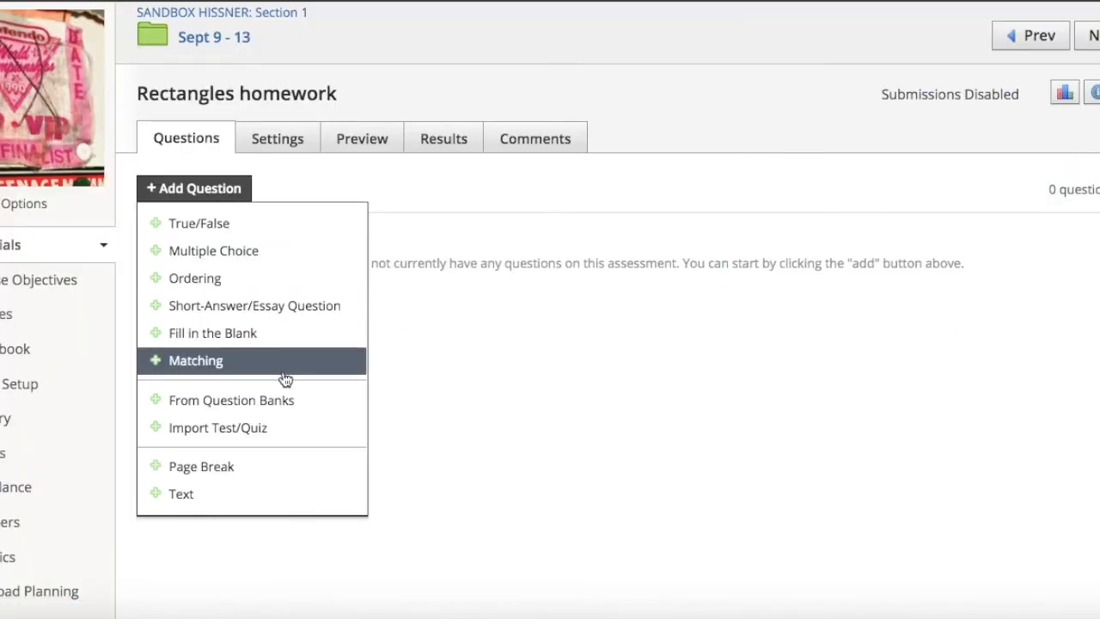
left_click(282, 402)
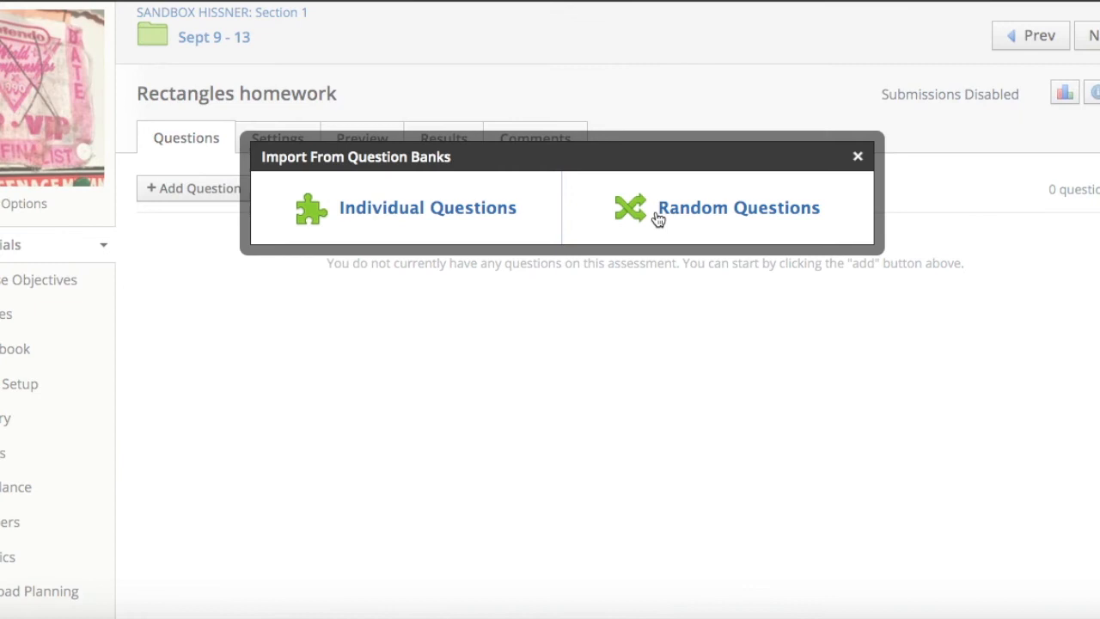
left_click(658, 217)
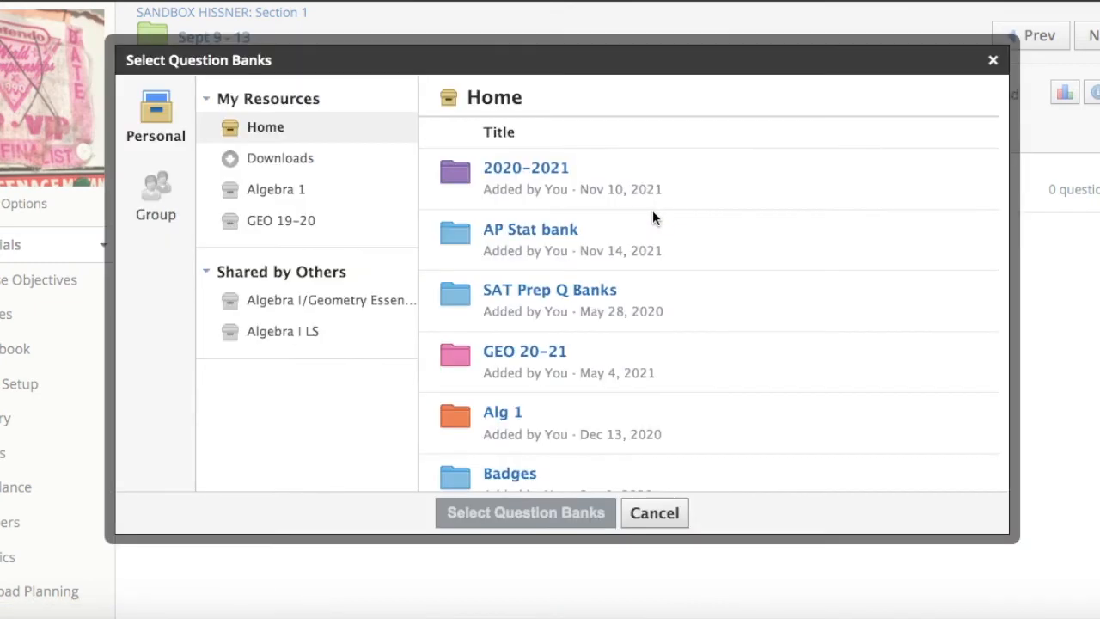
left_click(550, 170)
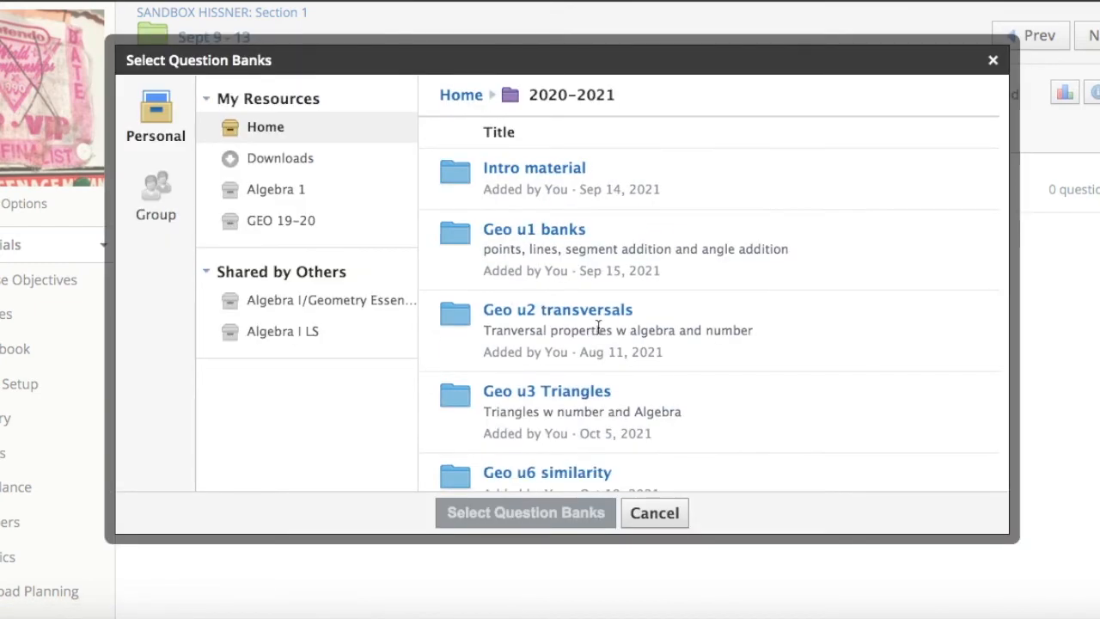
scroll(598, 326, "down", 5)
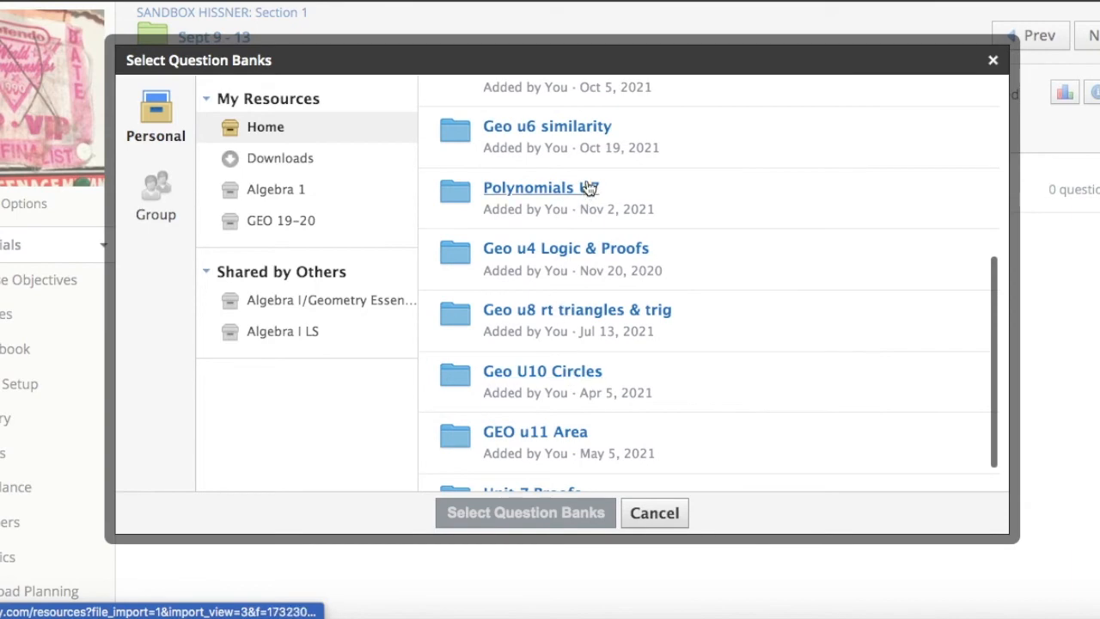
left_click(589, 187)
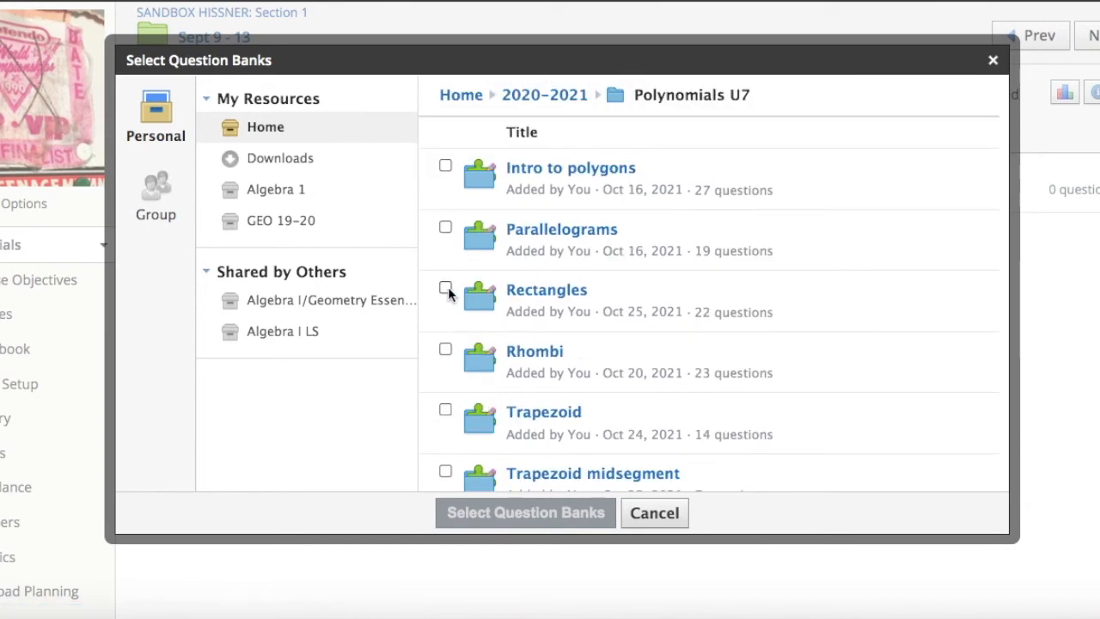
Select the Rectangles question bank as the source of the random questions
left_click(446, 288)
left_click_drag(700, 311, 875, 324)
left_click(729, 428)
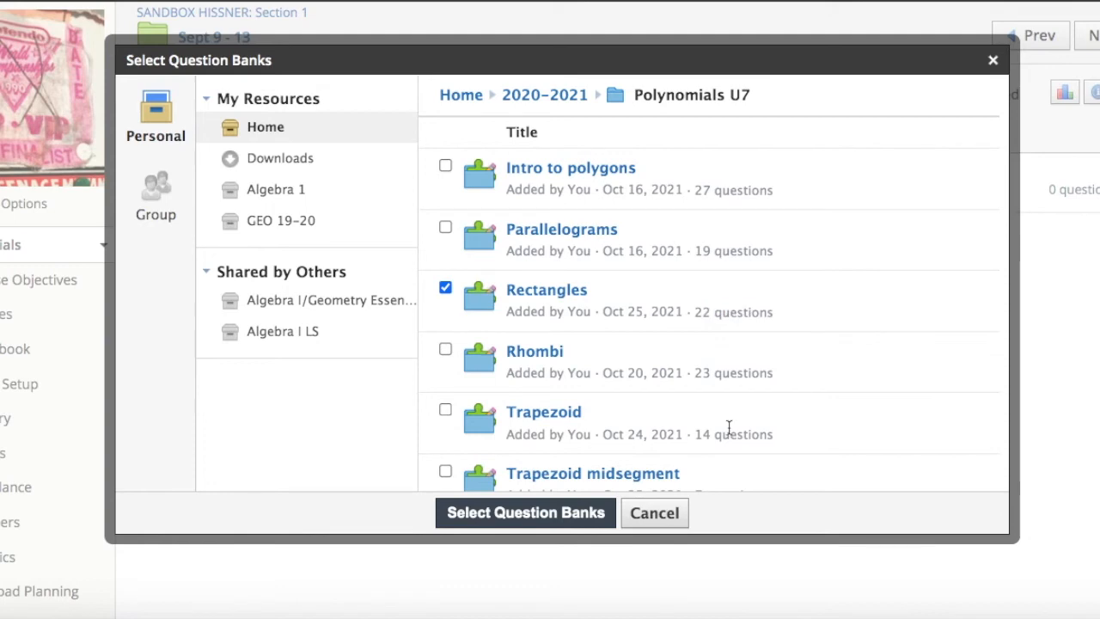
left_click(578, 516)
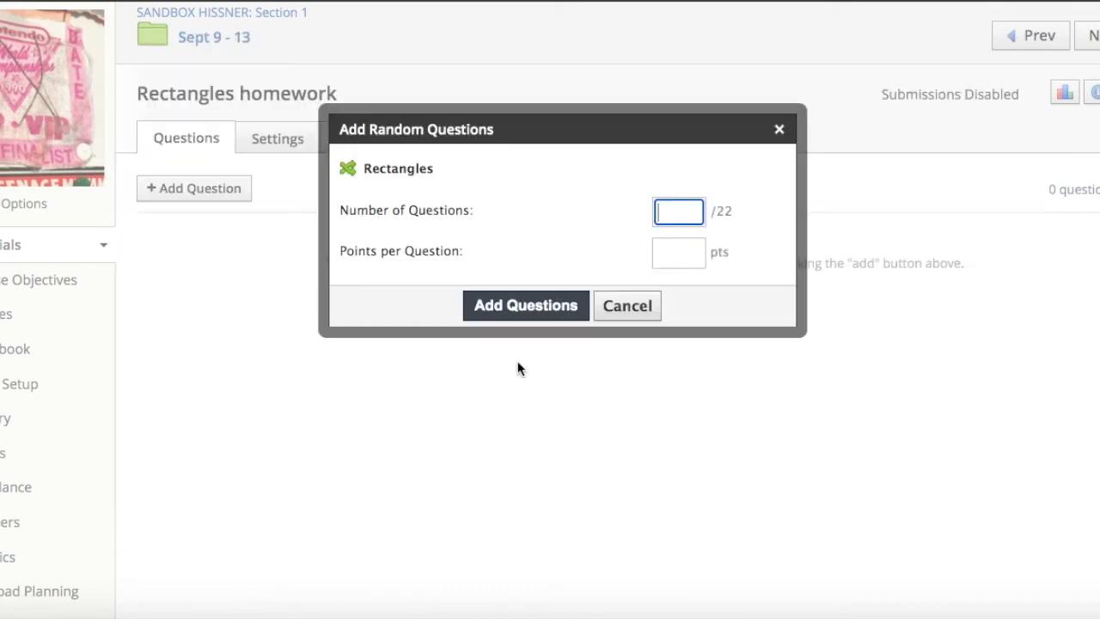
left_click_drag(715, 205, 761, 221)
left_click(761, 231)
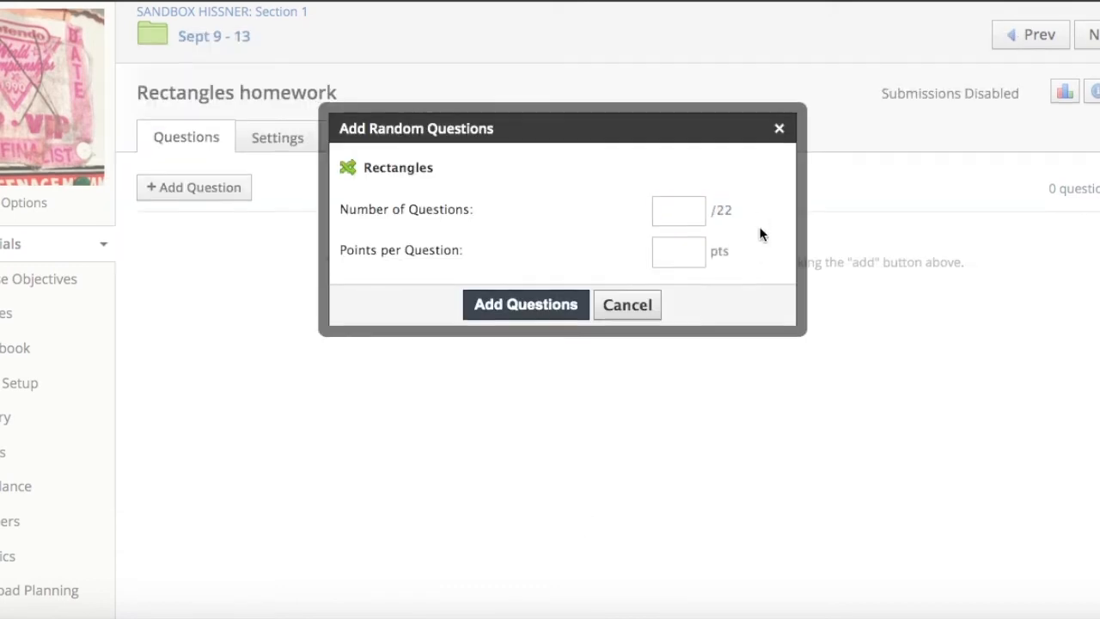
Add 10 random questions from the Rectangles bank at 1 point per question to the Rectangles homework
scroll(759, 226, "up", 2)
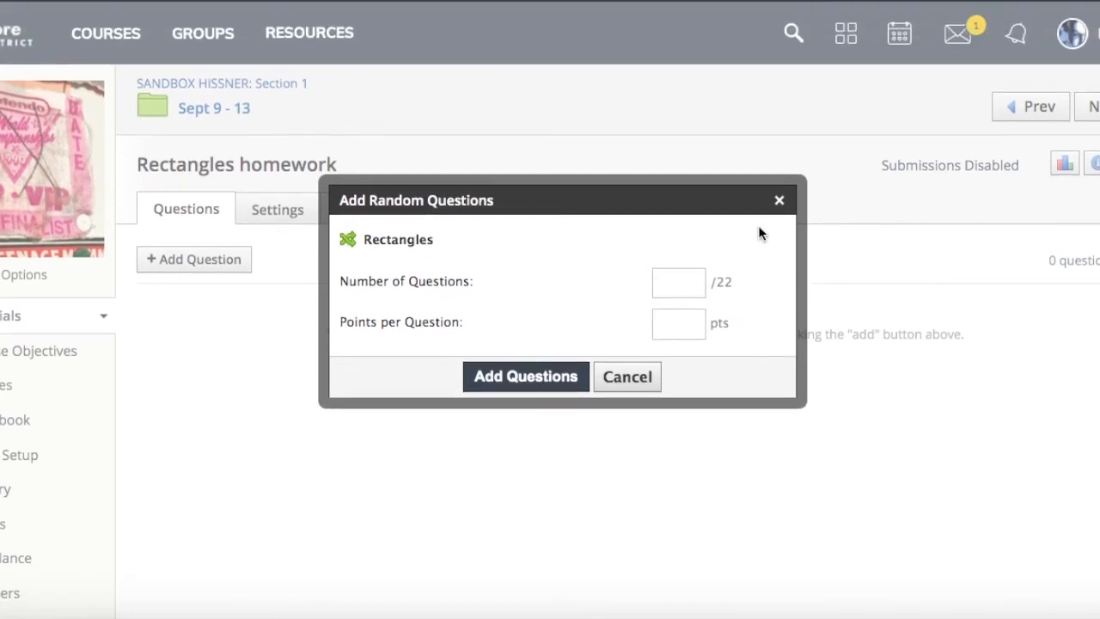
left_click(671, 286)
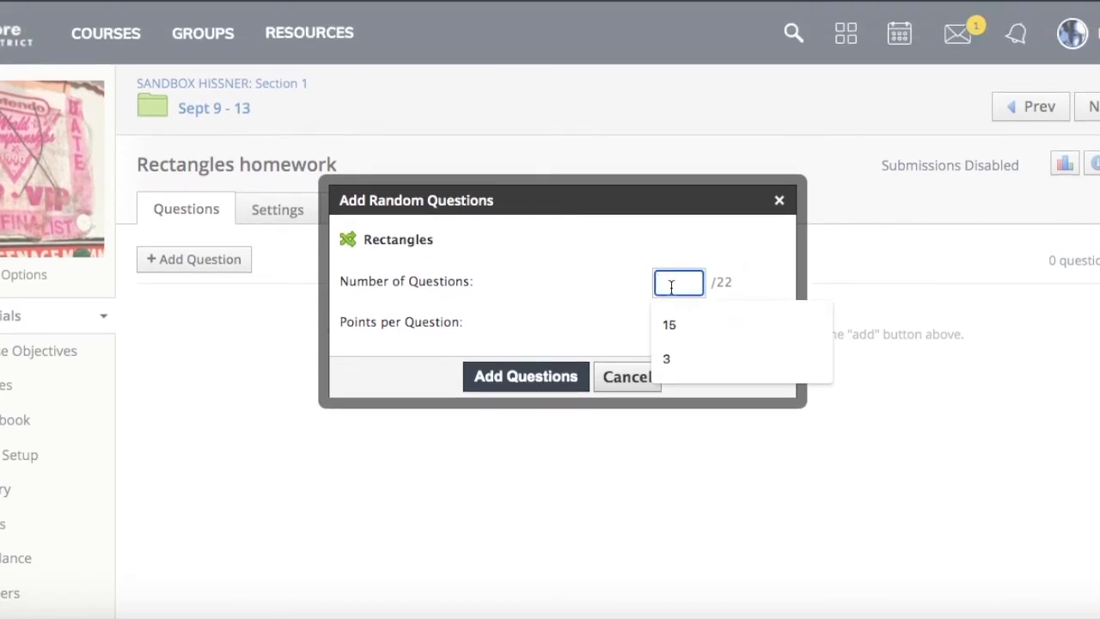
type("10")
key("Tab")
type("1")
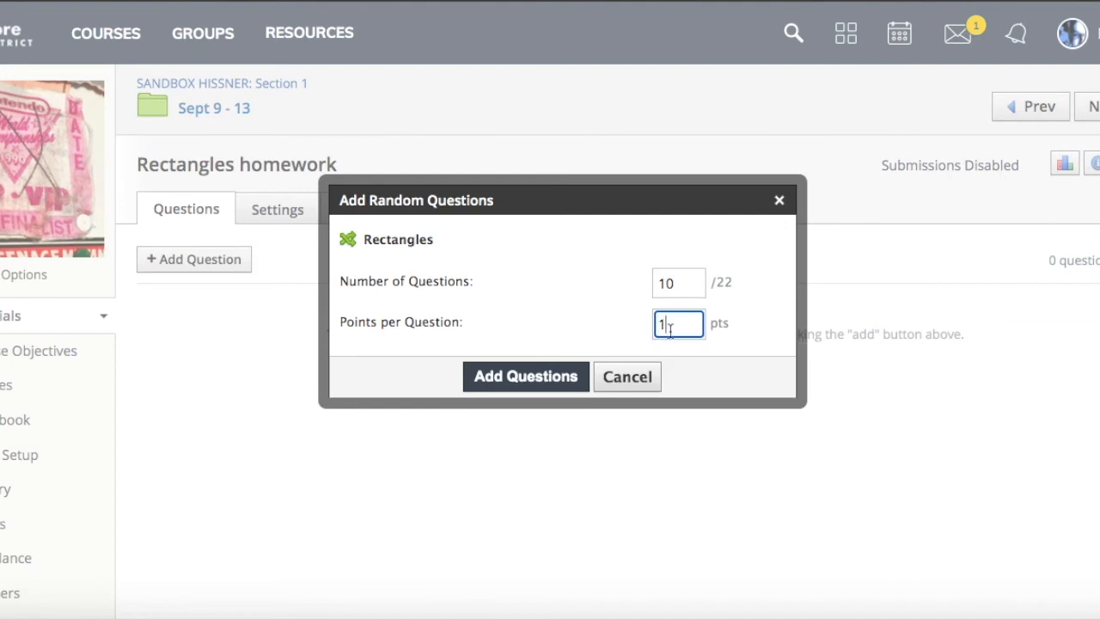
left_click(568, 381)
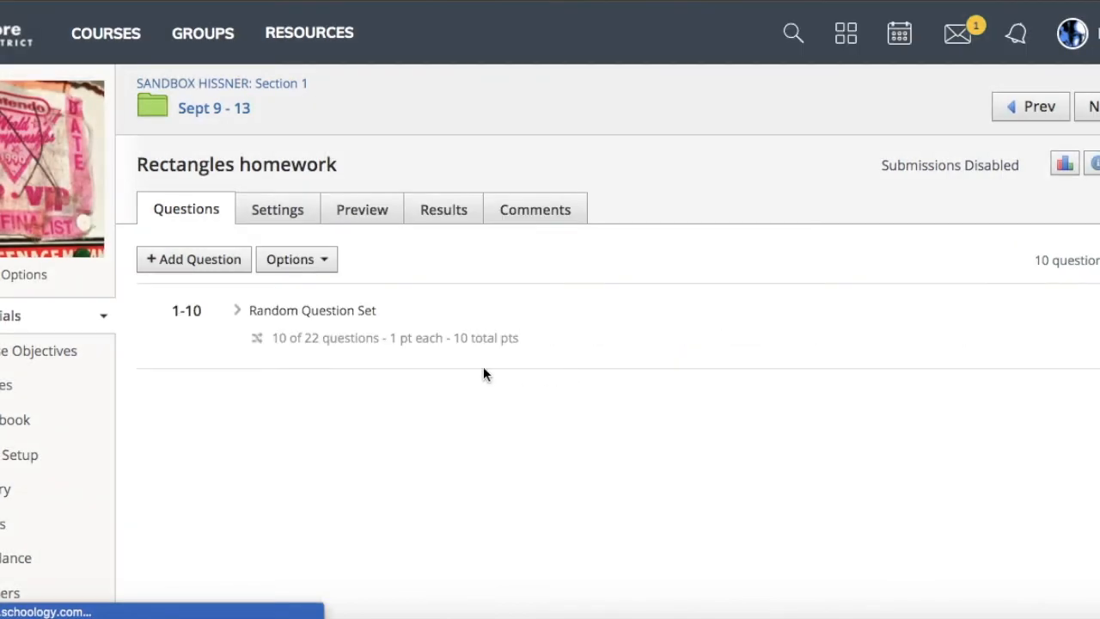
In the Rectangles homework settings, enable submissions until 11/12/21 at 02:59PM
left_click(287, 225)
scroll(164, 449, "down", 3)
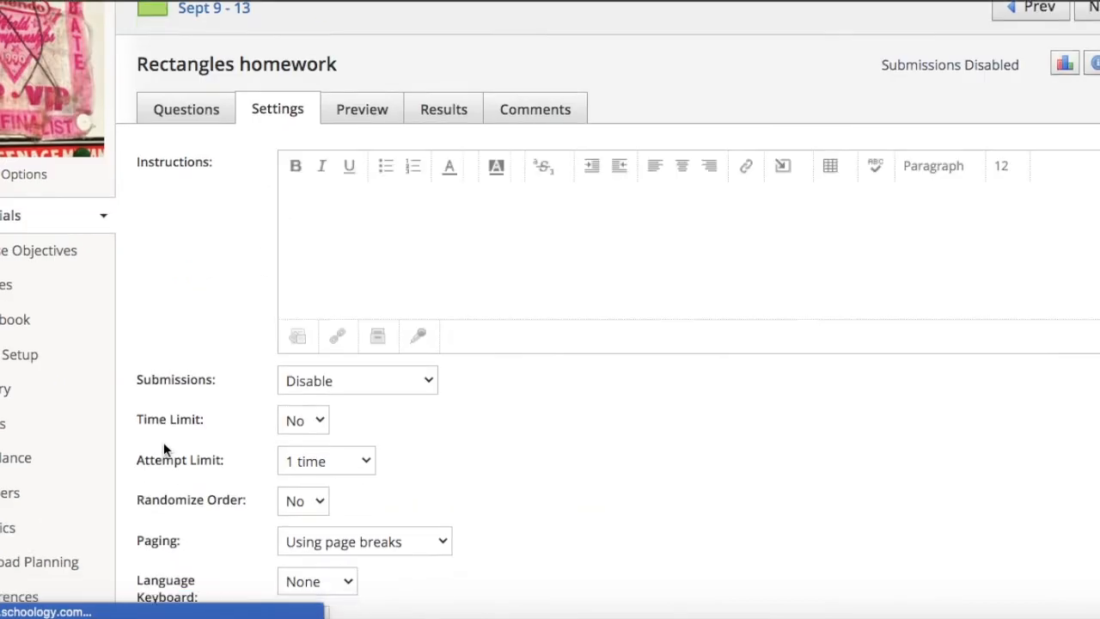
left_click(332, 365)
left_click(345, 324)
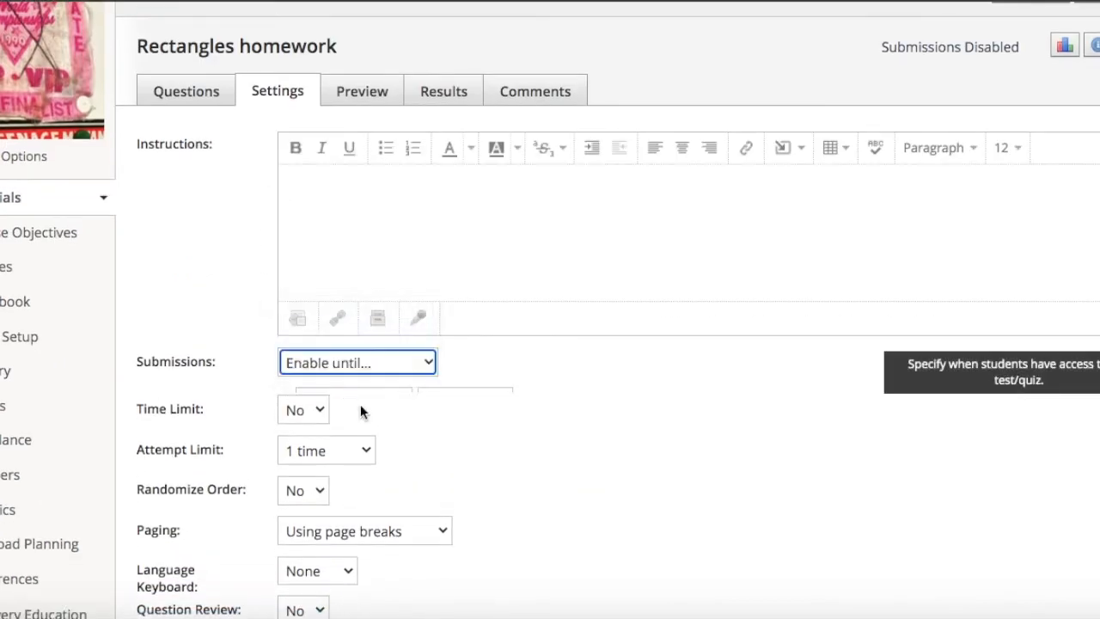
left_click(398, 404)
left_click(521, 524)
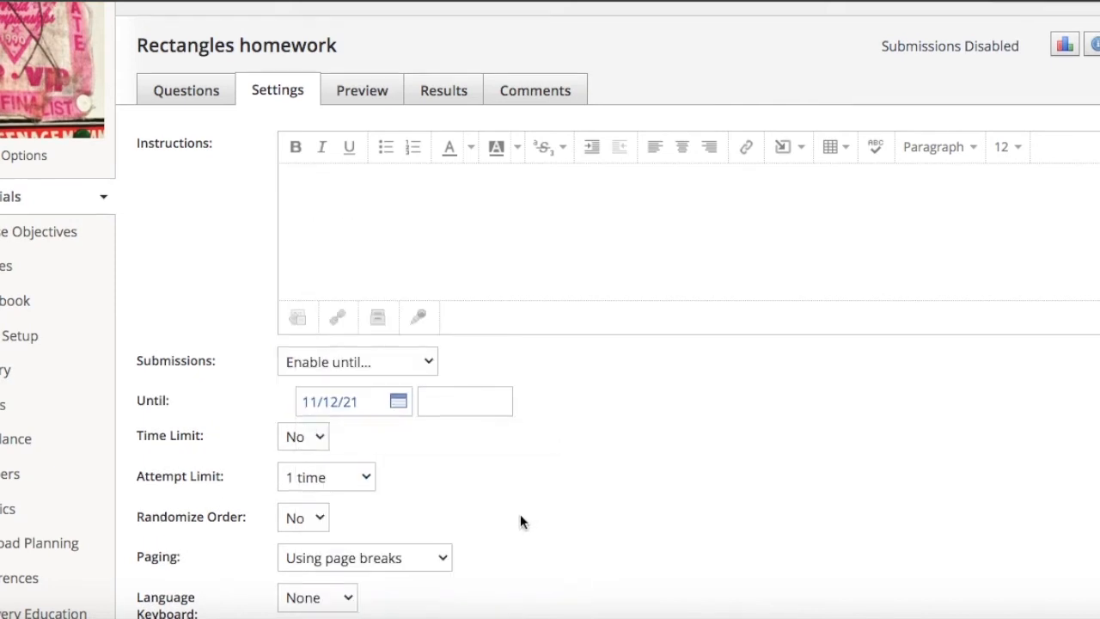
scroll(521, 516, "down", 3)
left_click(432, 283)
left_click(504, 363)
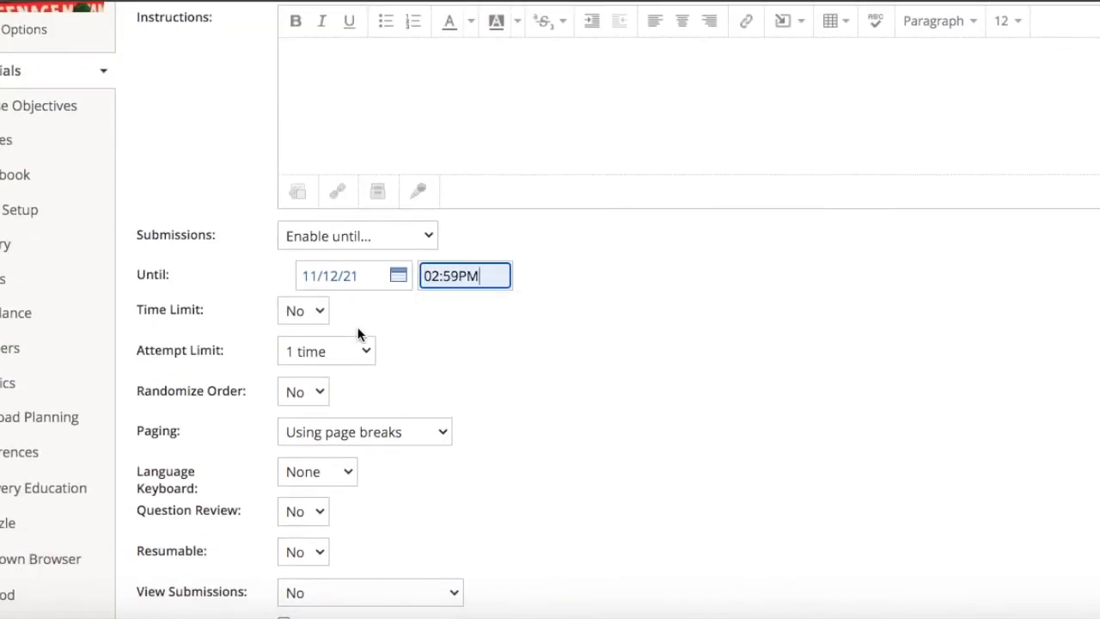
Set the homework's attempt limit to 3 times, graded by the last score
left_click(329, 352)
left_click(324, 386)
left_click(494, 348)
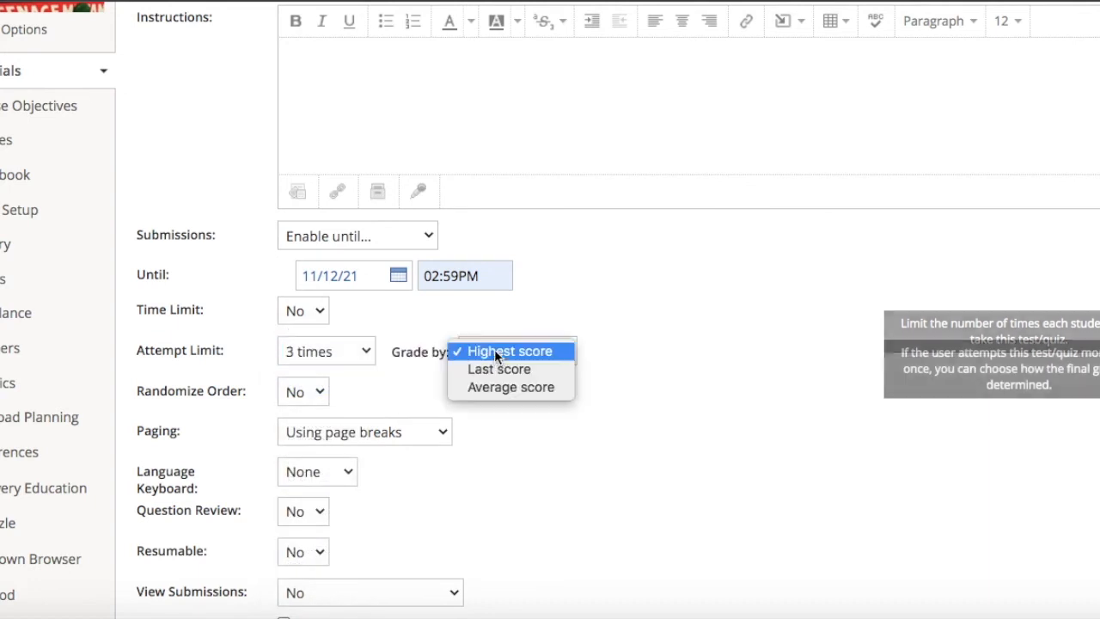
left_click(499, 370)
Set the homework's paging to one question per page, with Randomize Order set to No
scroll(430, 395, "down", 3)
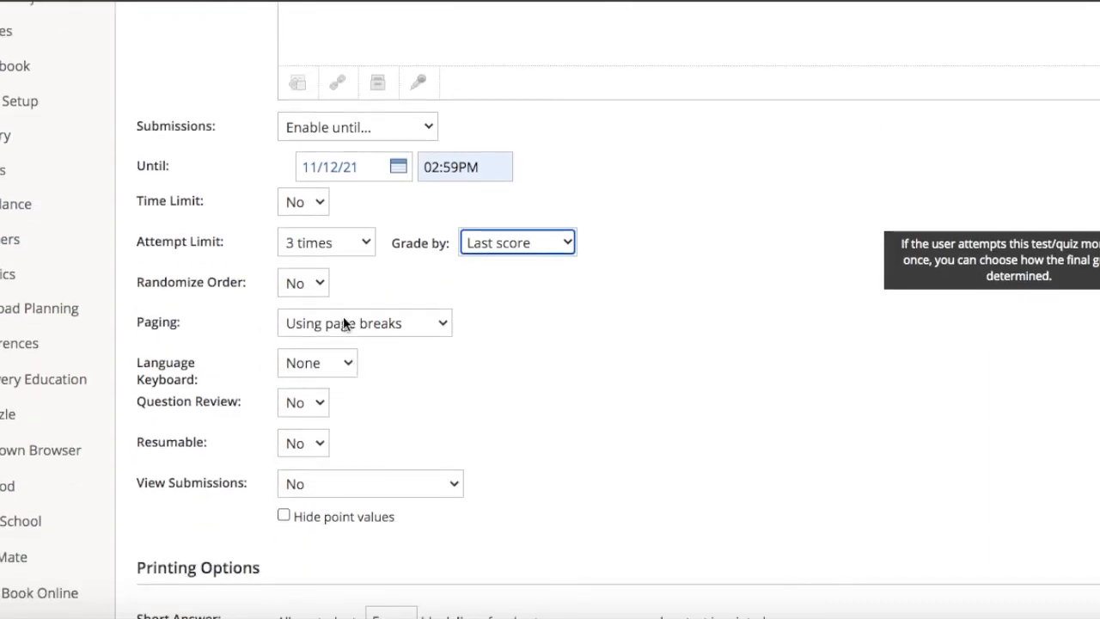
left_click(343, 318)
left_click(334, 342)
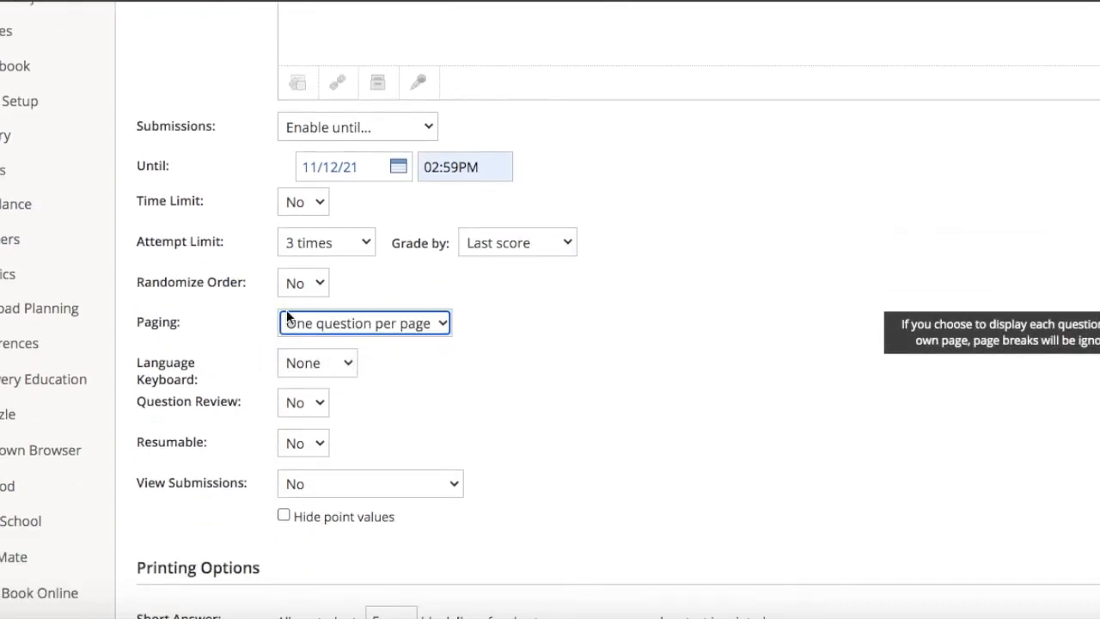
left_click(291, 285)
left_click(290, 284)
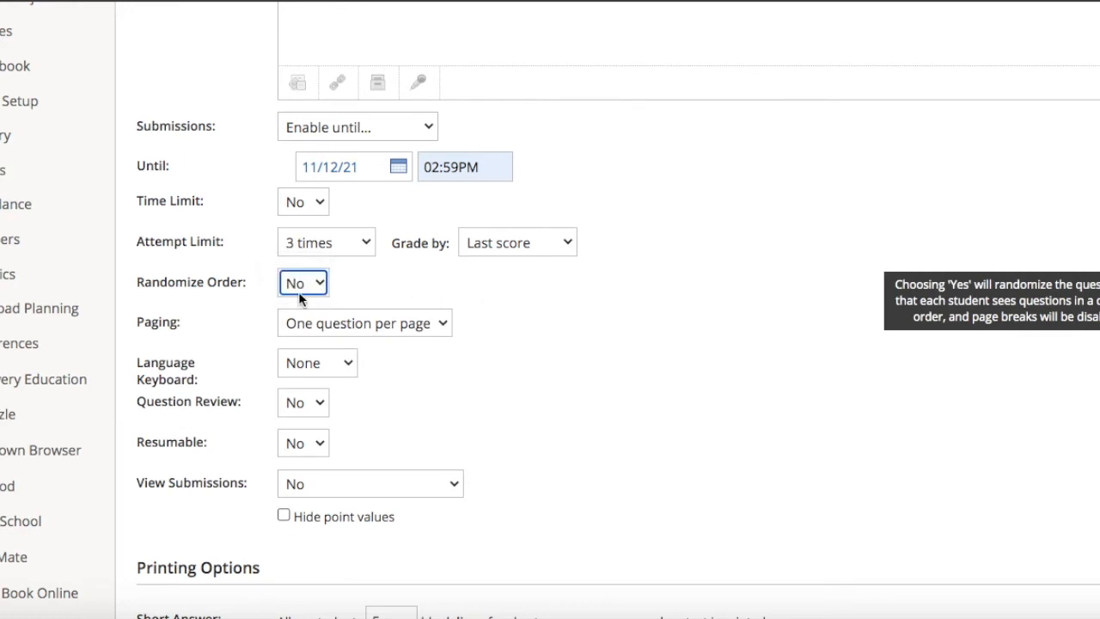
Set Question Review, Resumable and View Submissions to Yes for the homework
left_click(303, 404)
left_click(297, 420)
left_click(297, 443)
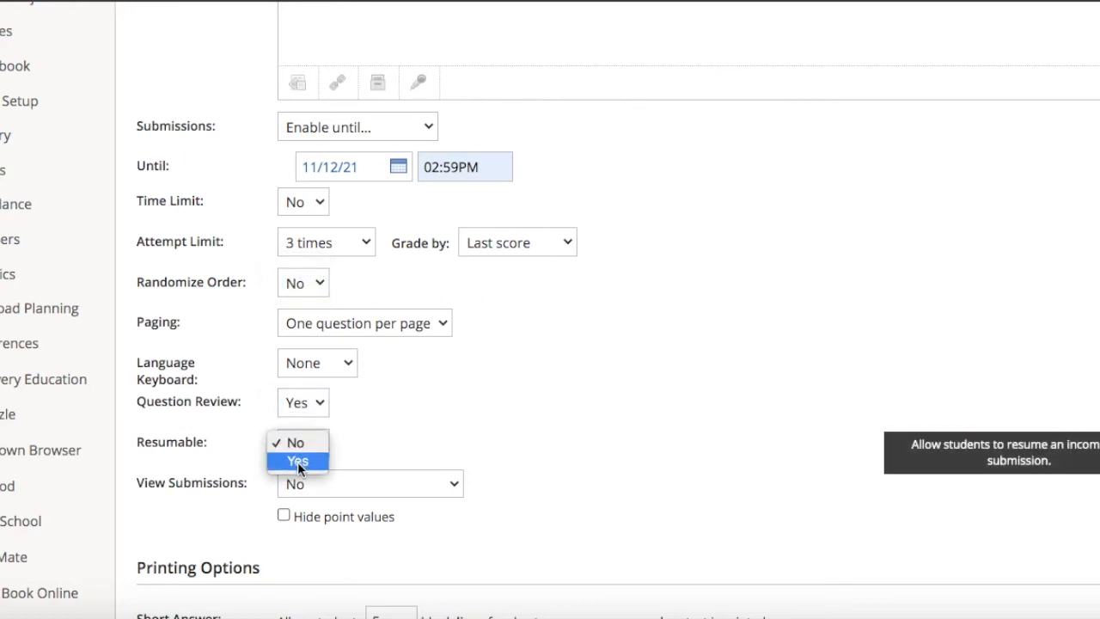
left_click(297, 461)
left_click(331, 485)
left_click(299, 501)
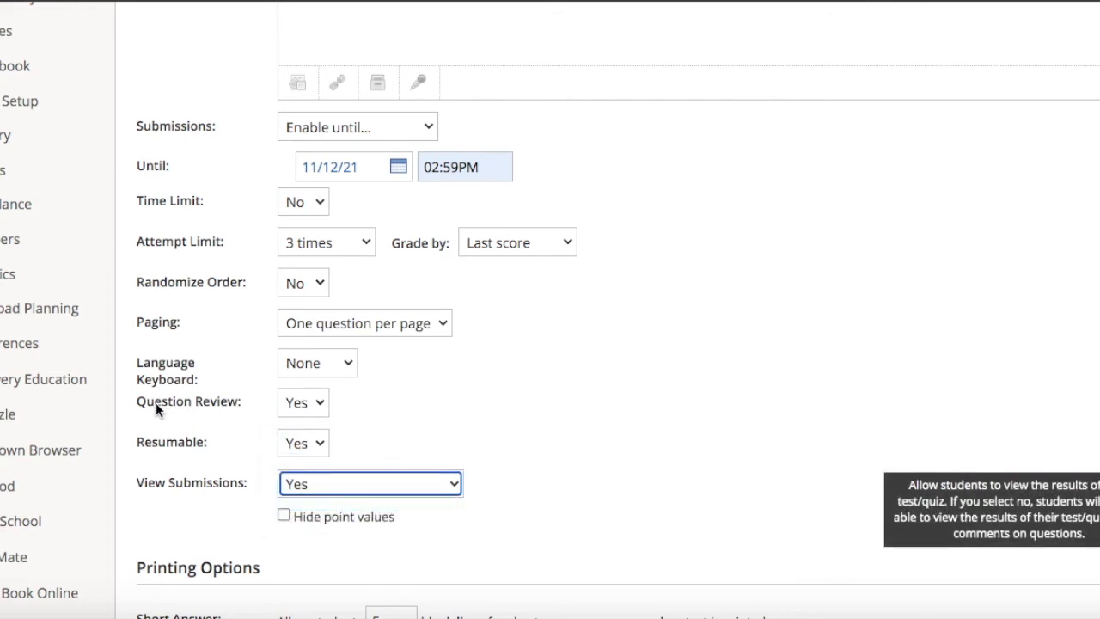
left_click_drag(138, 401, 225, 400)
left_click(240, 402)
left_click_drag(238, 483, 156, 484)
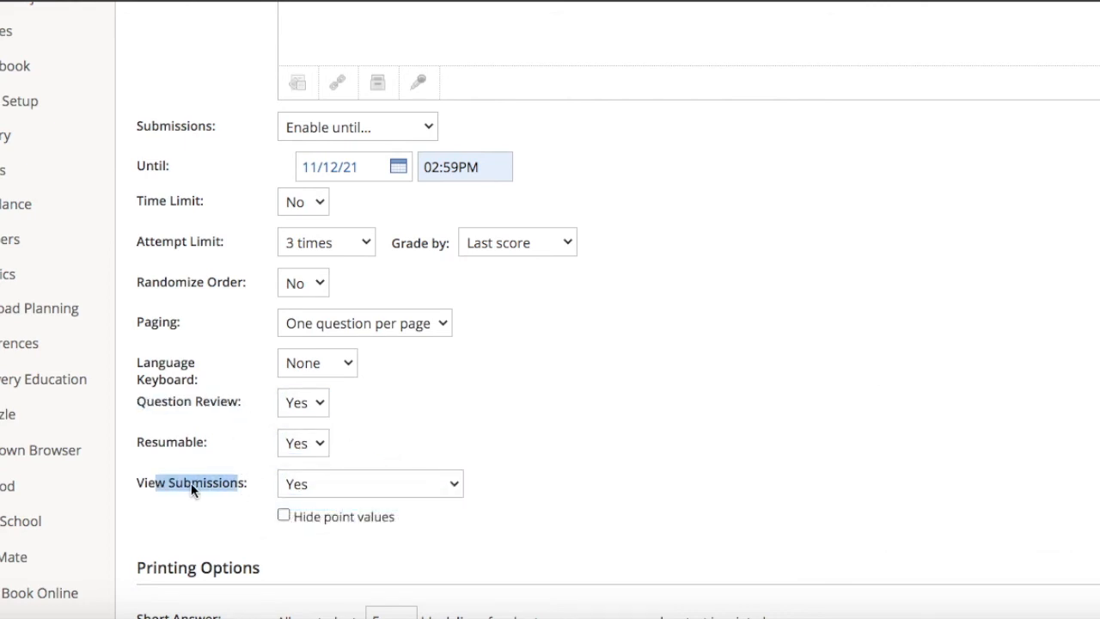
left_click(191, 483)
left_click(612, 433)
Save the Rectangles homework settings and return to the Sept 9 - 13 folder
scroll(612, 433, "down", 5)
left_click(358, 503)
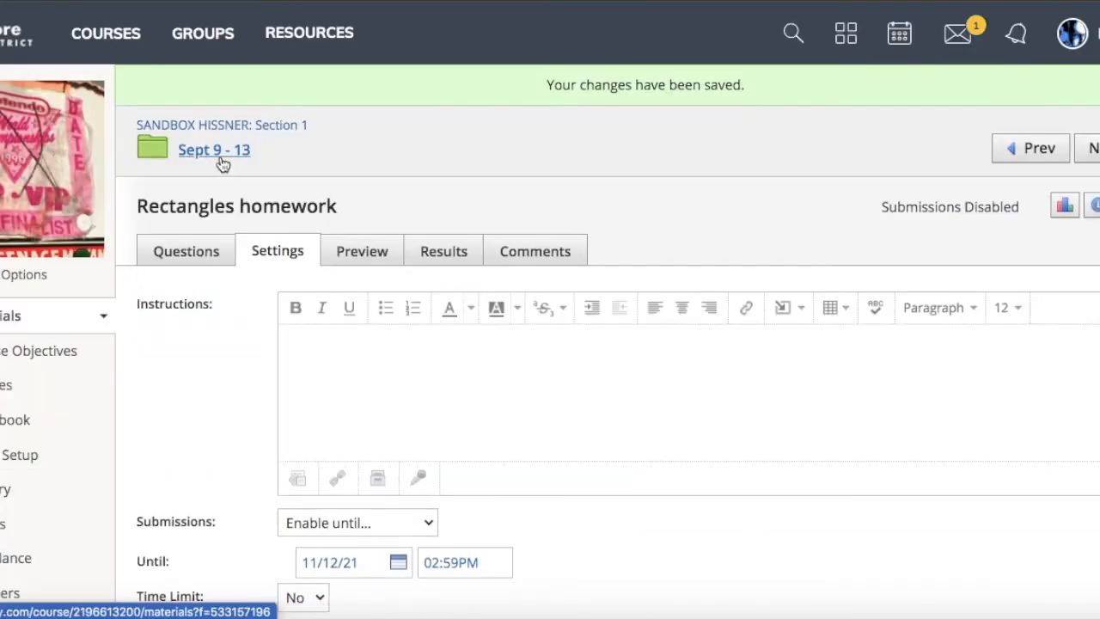
left_click(214, 149)
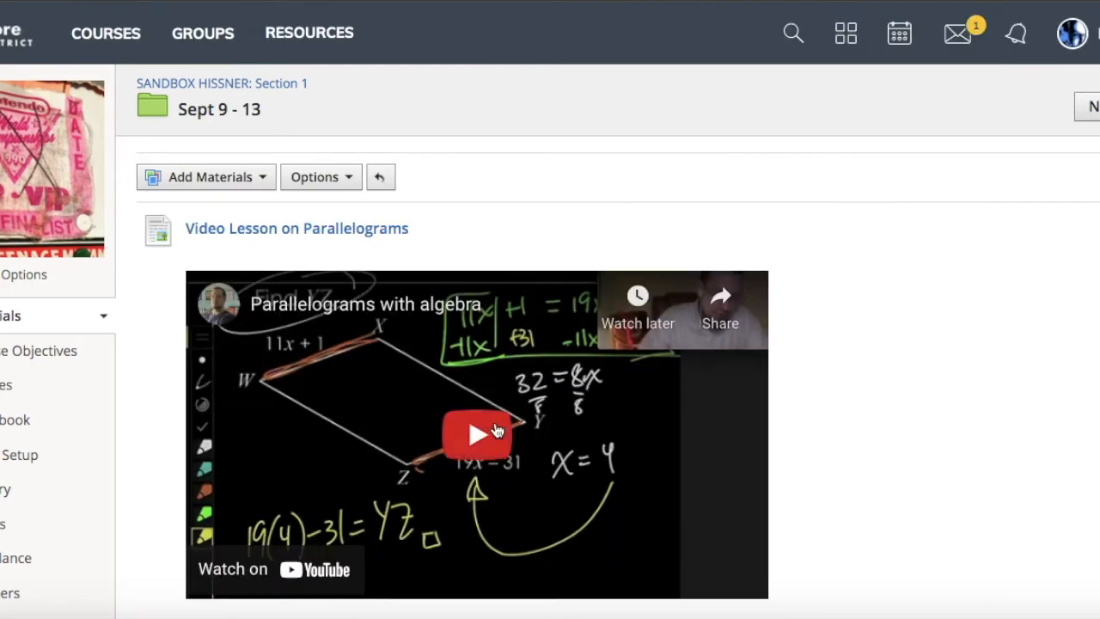
Edit the Parallelograms quiz to give it a due date of November 8, 2021 and save the changes
scroll(507, 427, "down", 5)
left_click(1099, 420)
left_click(1033, 454)
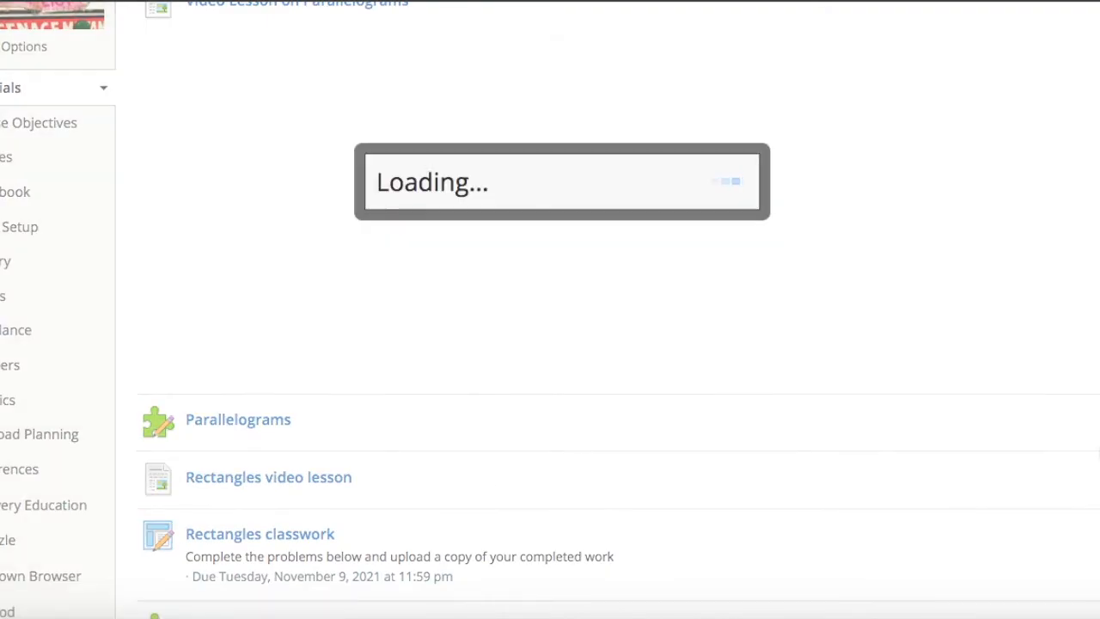
left_click(474, 180)
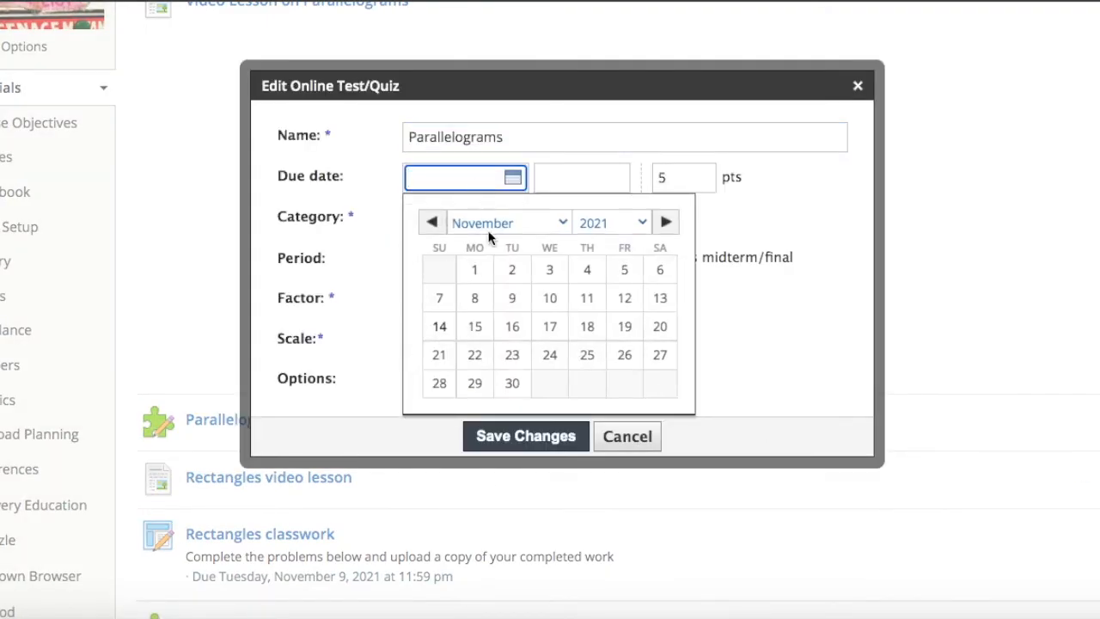
left_click(474, 298)
left_click(554, 437)
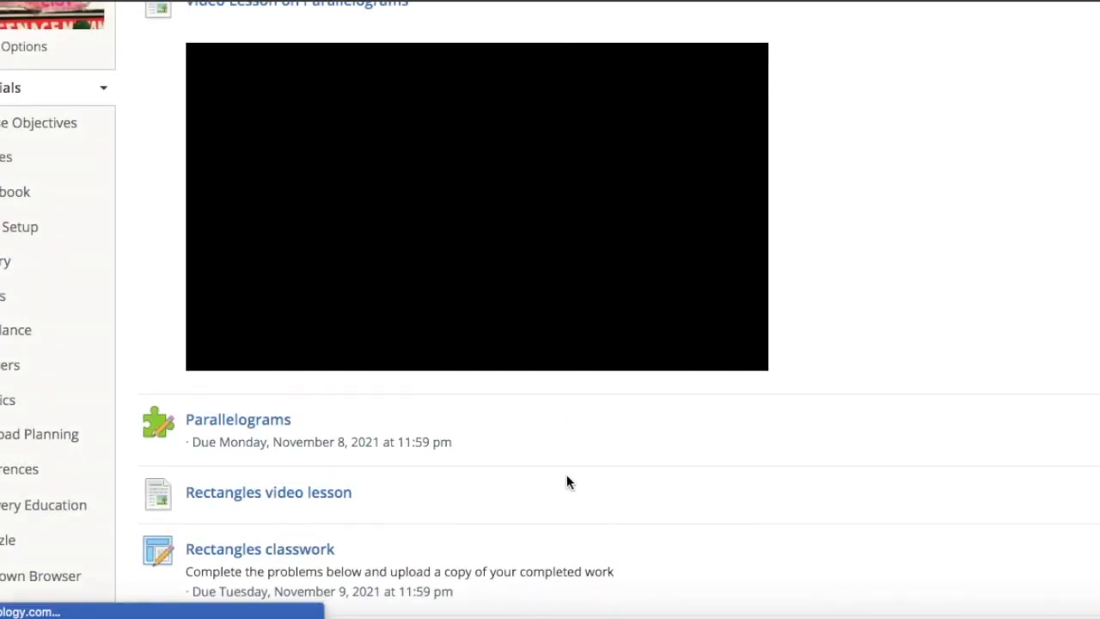
Open the Sept 9 - 13 folder from the course materials and review the sequence and due dates of its video lessons, classwork and homework
scroll(292, 490, "down", 5)
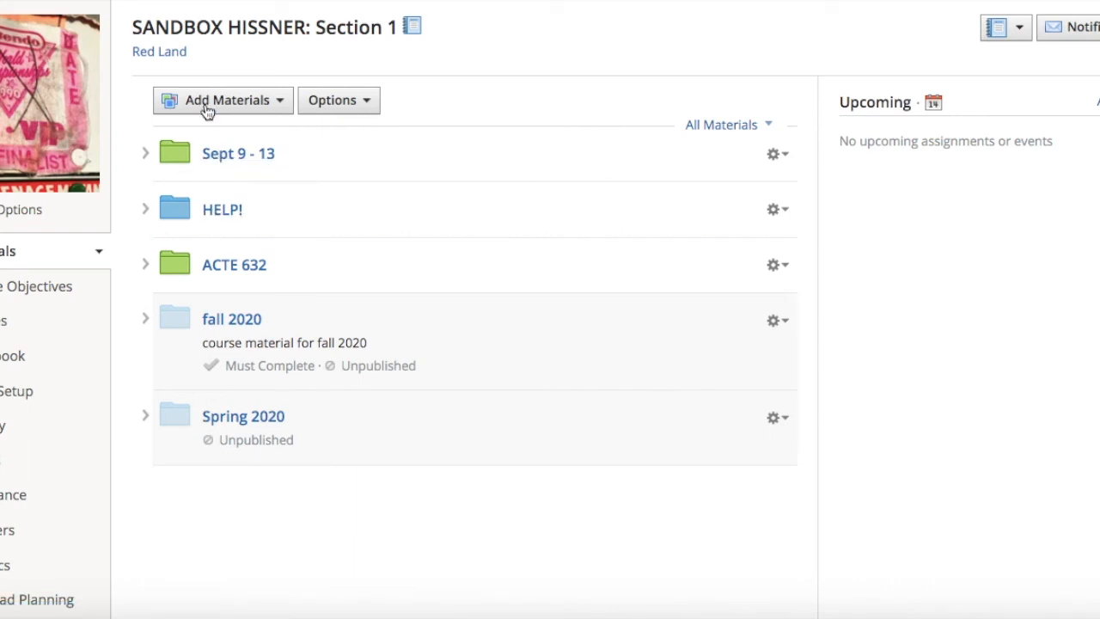
left_click(232, 156)
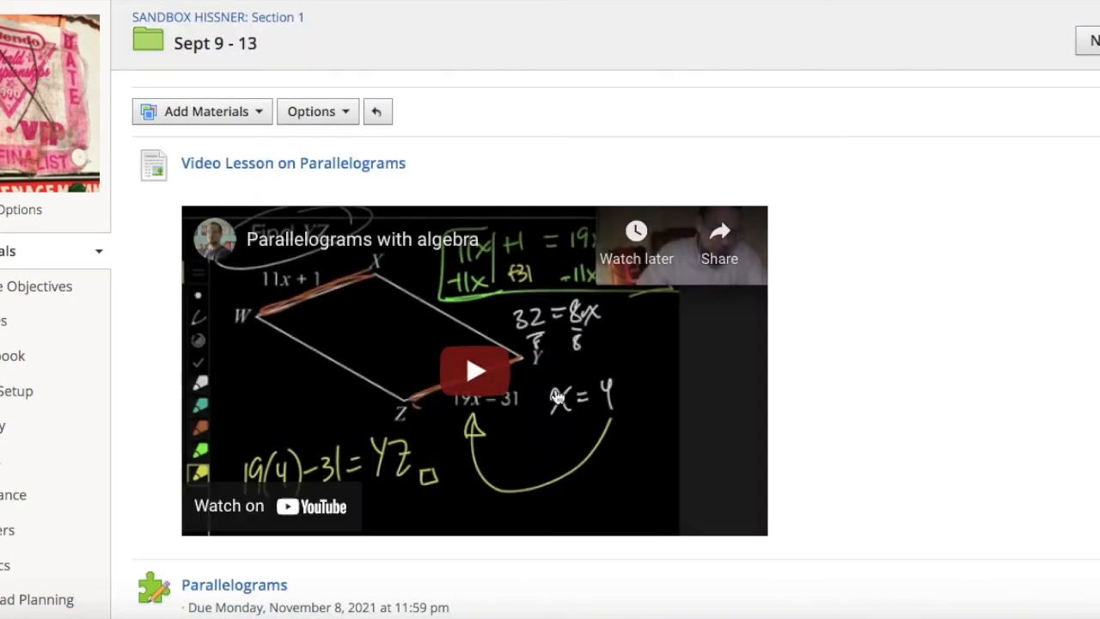
scroll(881, 308, "down", 1)
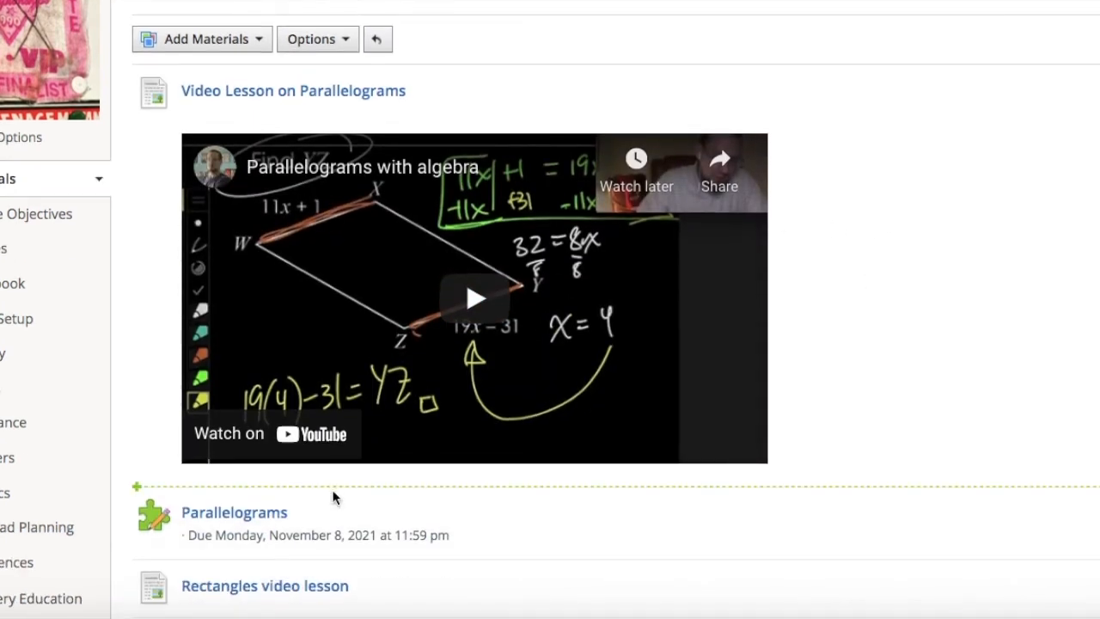
scroll(301, 505, "down", 3)
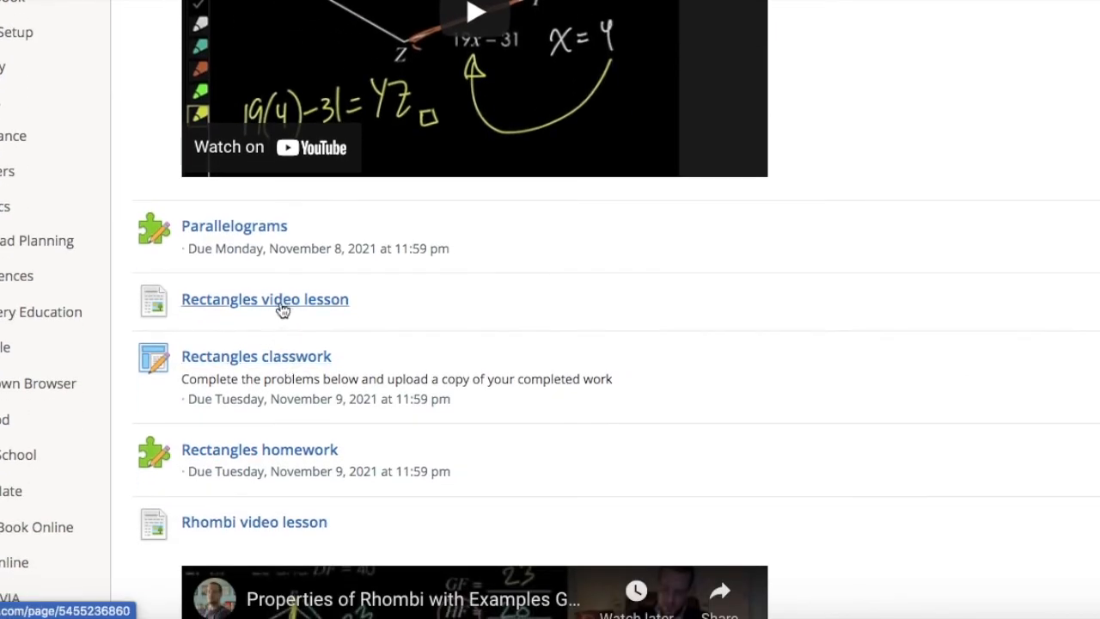
scroll(280, 311, "up", 3)
scroll(230, 367, "up", 1)
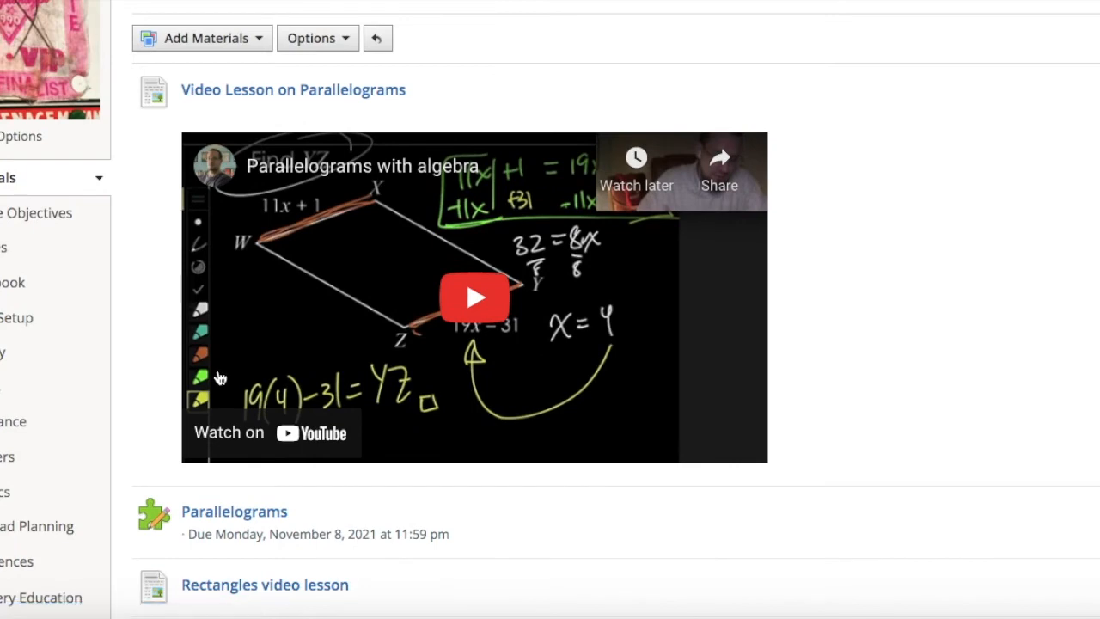
scroll(314, 332, "down", 4)
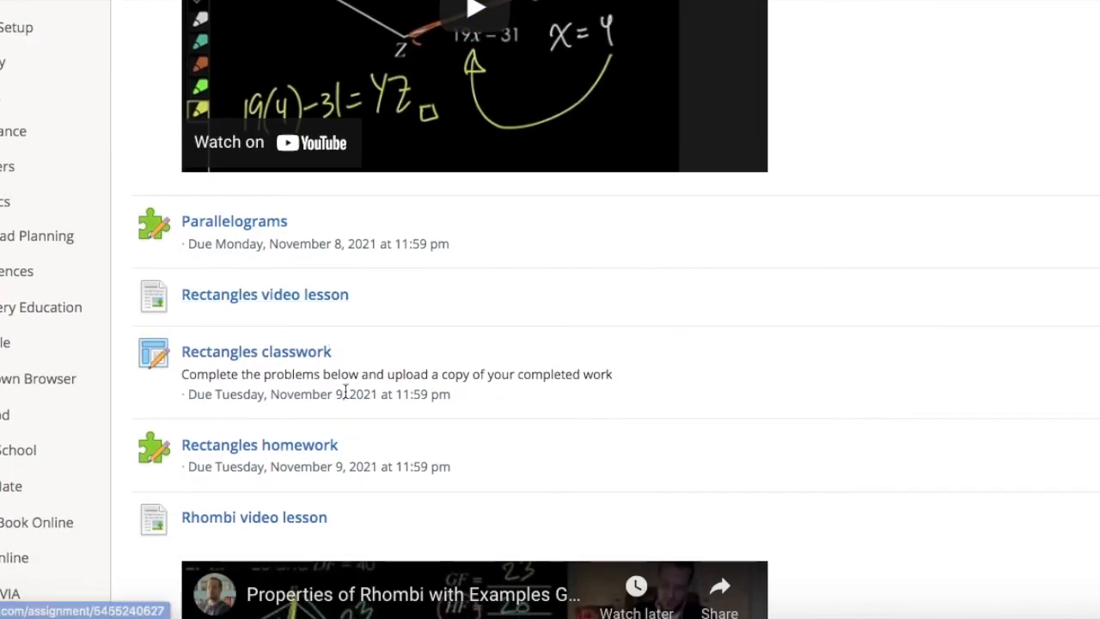
scroll(344, 387, "down", 2)
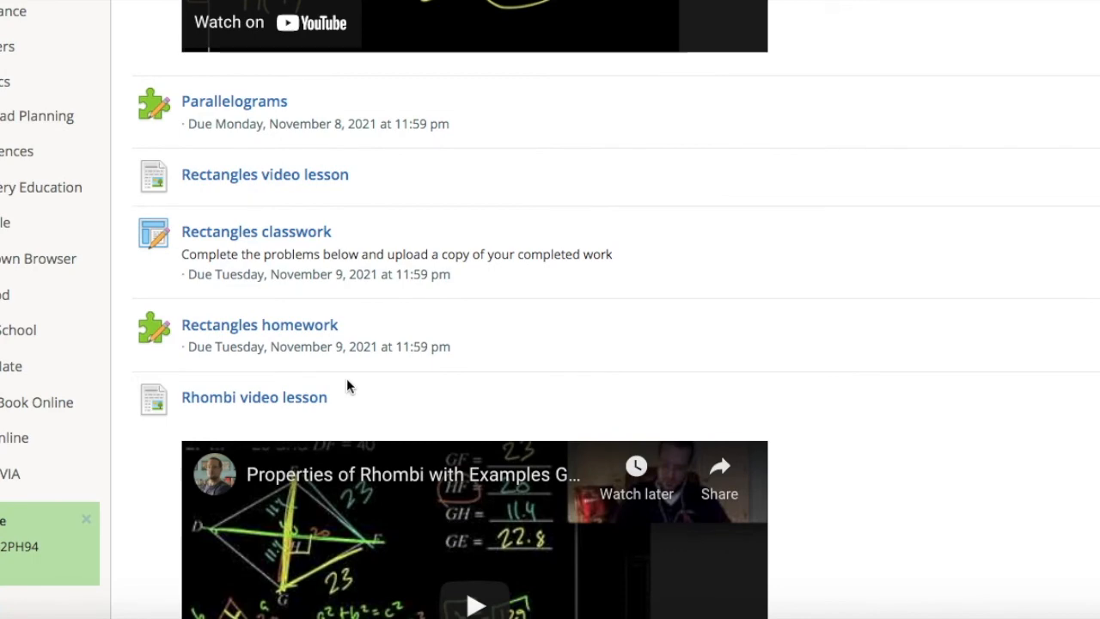
scroll(346, 378, "down", 8)
scroll(347, 378, "up", 4)
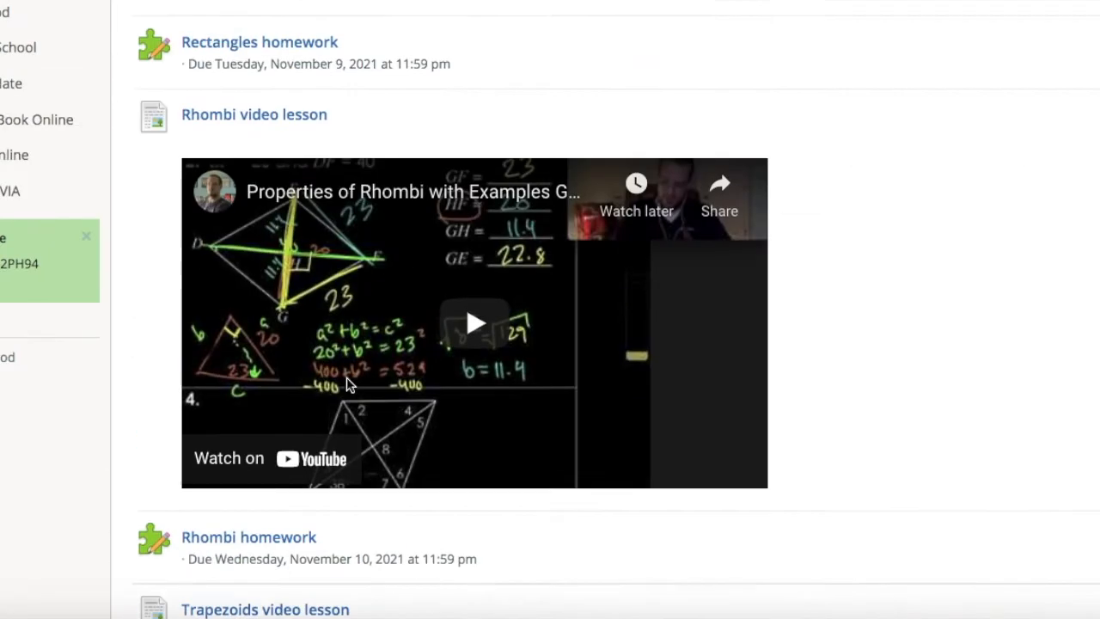
scroll(347, 382, "up", 5)
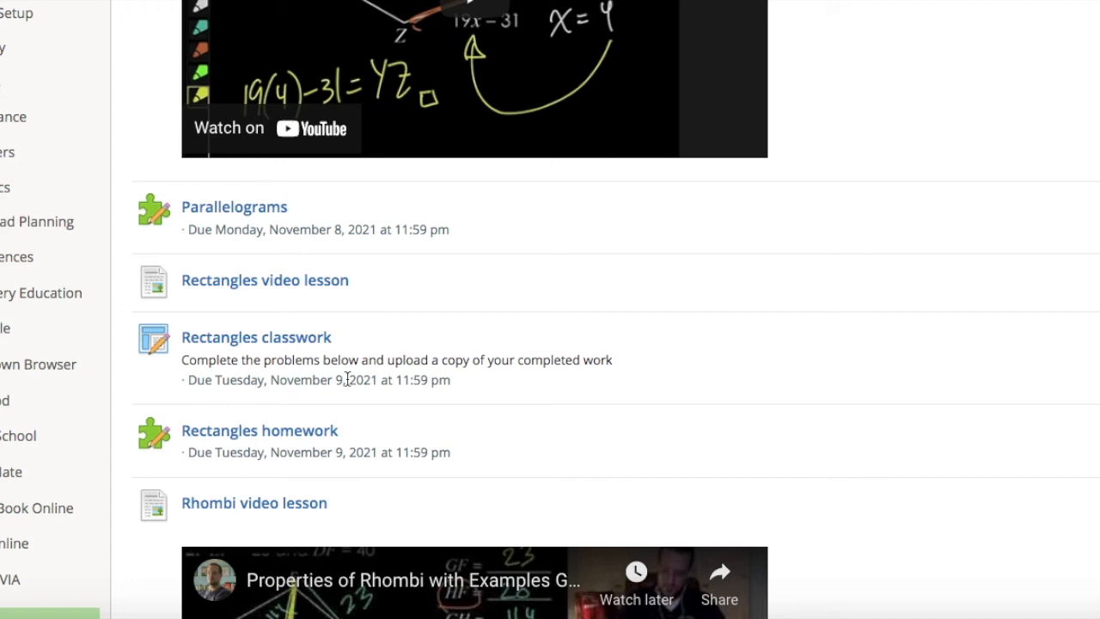
scroll(347, 379, "up", 3)
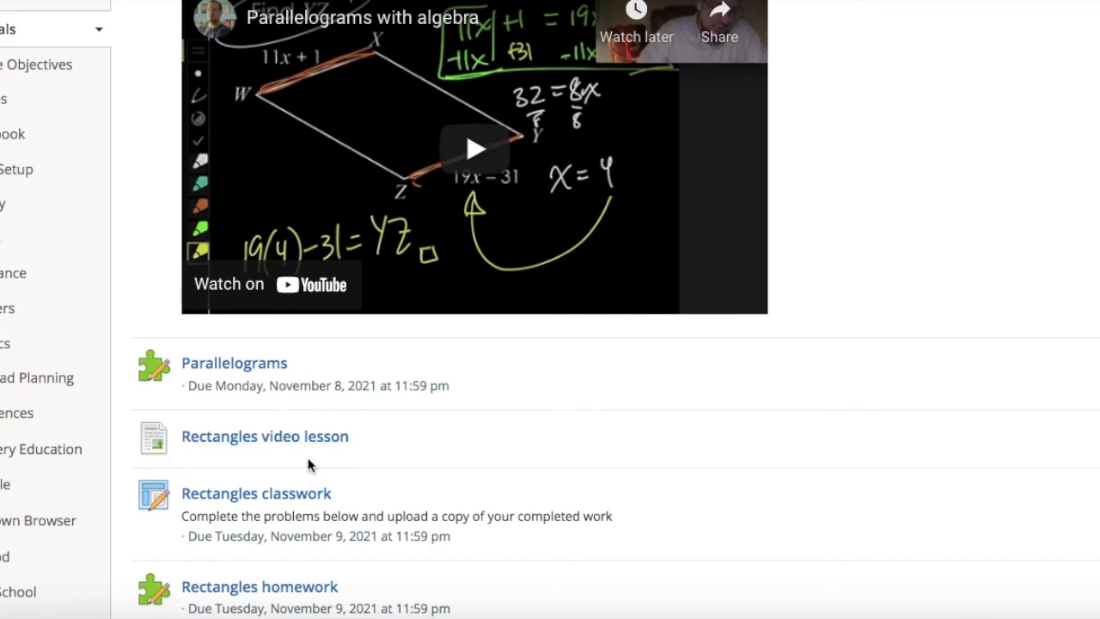
scroll(307, 465, "down", 1)
mouse_move(301, 427)
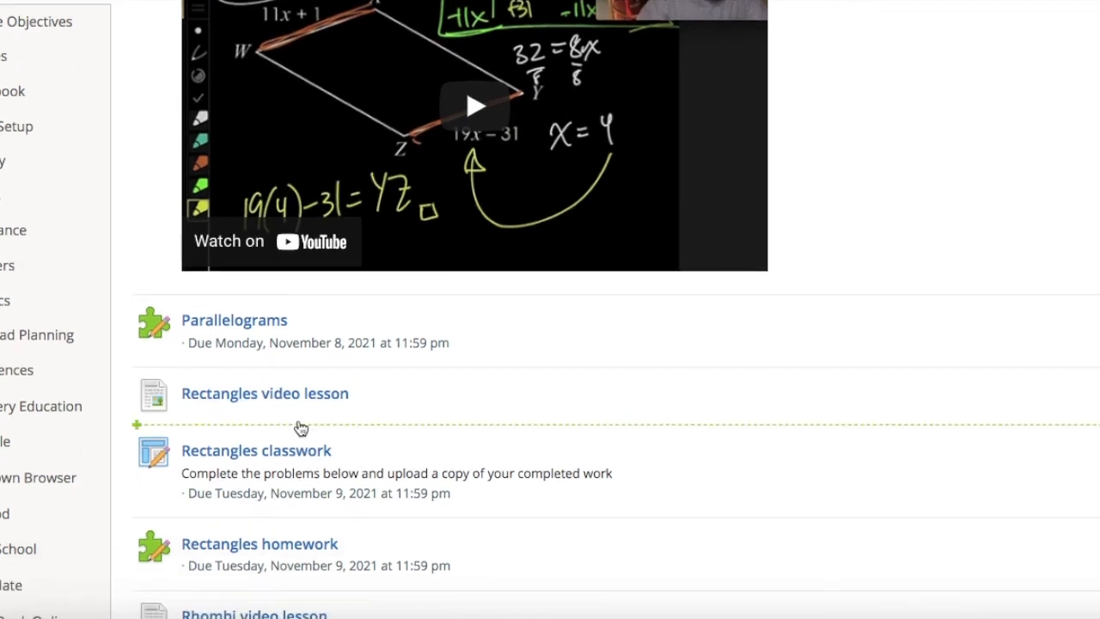
scroll(301, 427, "up", 2)
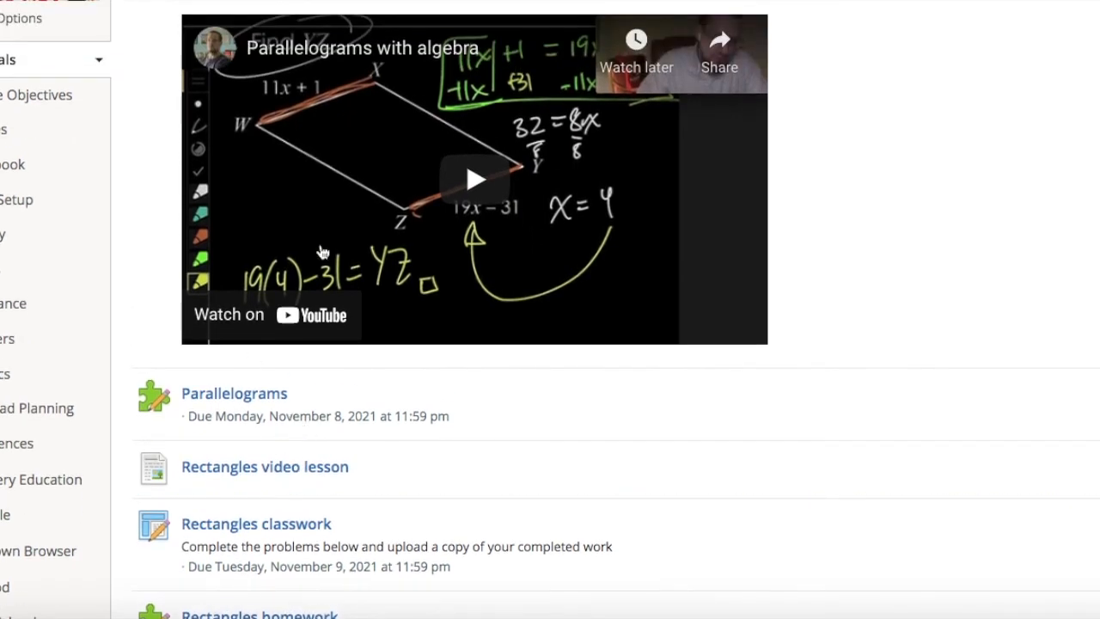
scroll(435, 416, "down", 5)
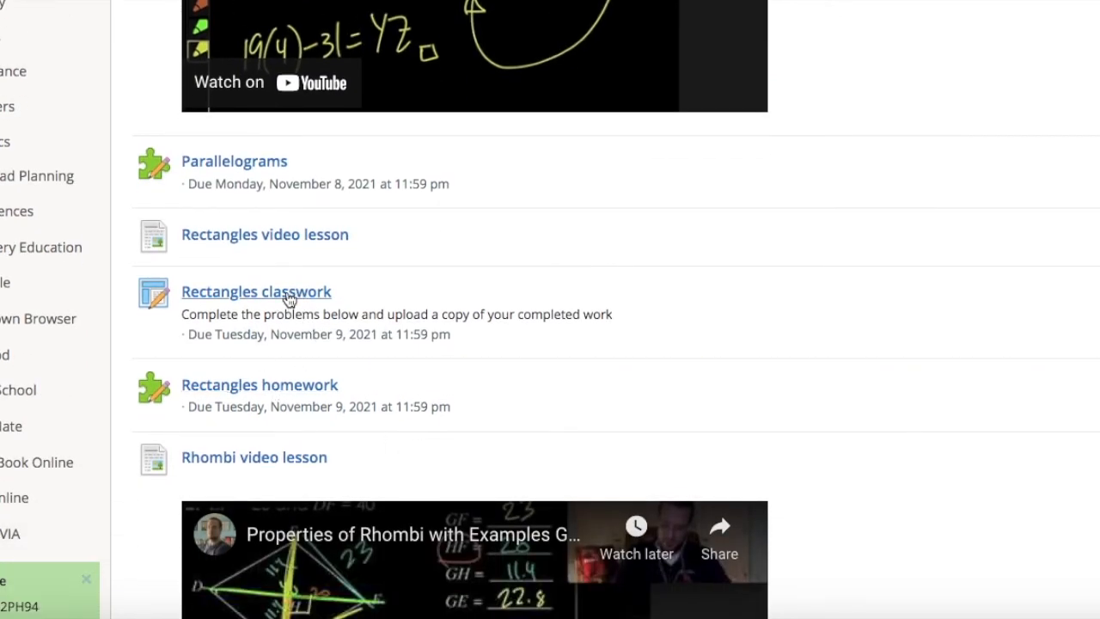
mouse_move(362, 367)
mouse_move(287, 273)
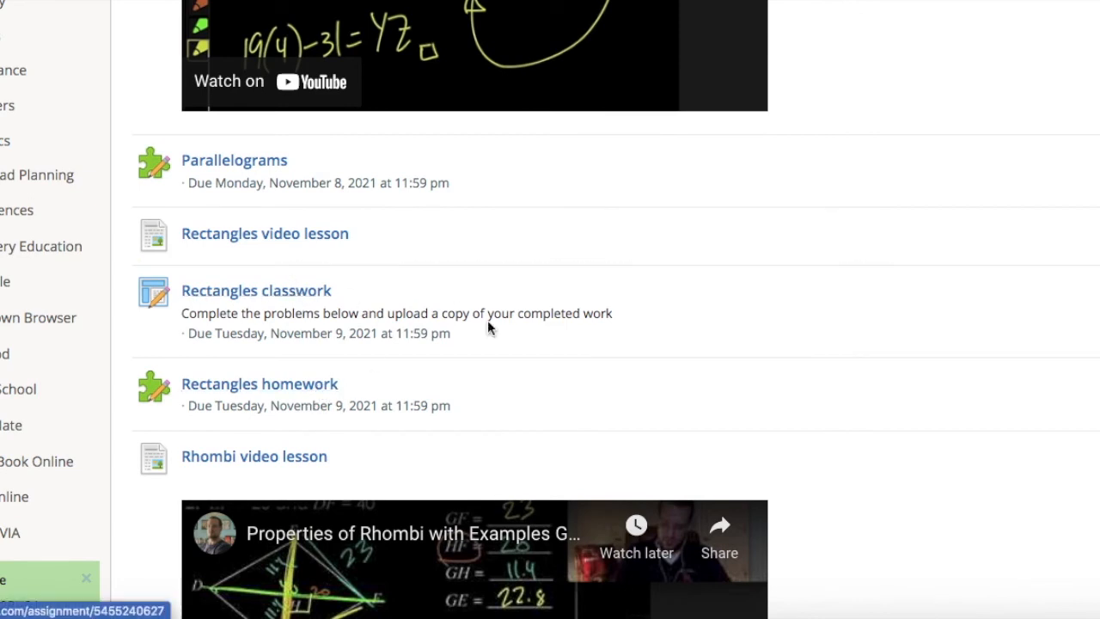
scroll(494, 339, "down", 4)
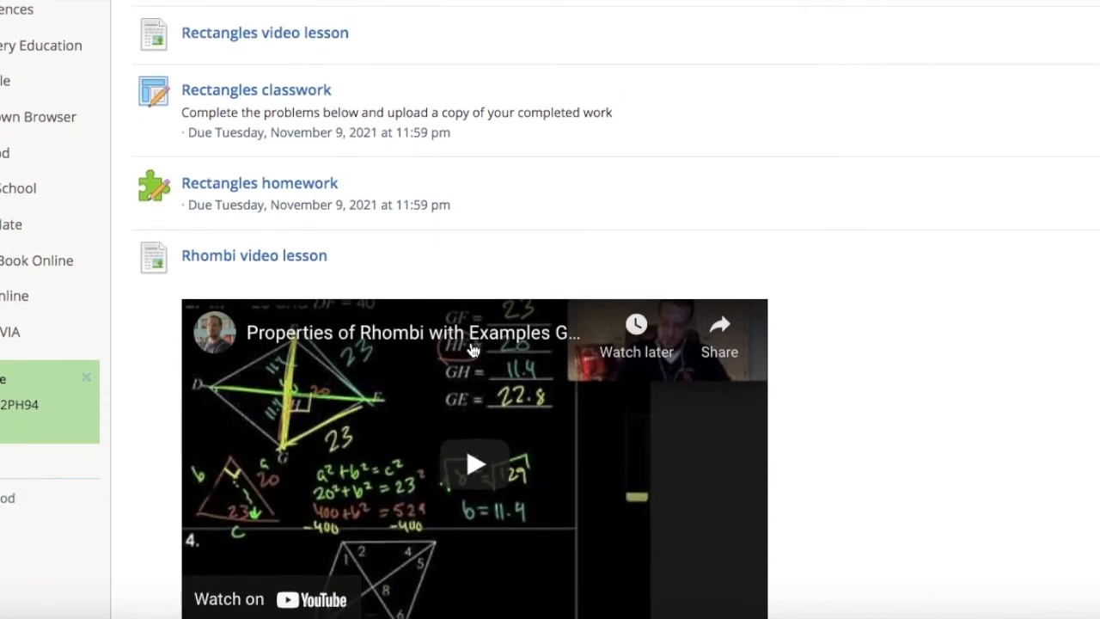
Edit the Polygon Quiz at the end of the folder to give it a due date of November 12, 2021 and save the changes
scroll(471, 352, "down", 1)
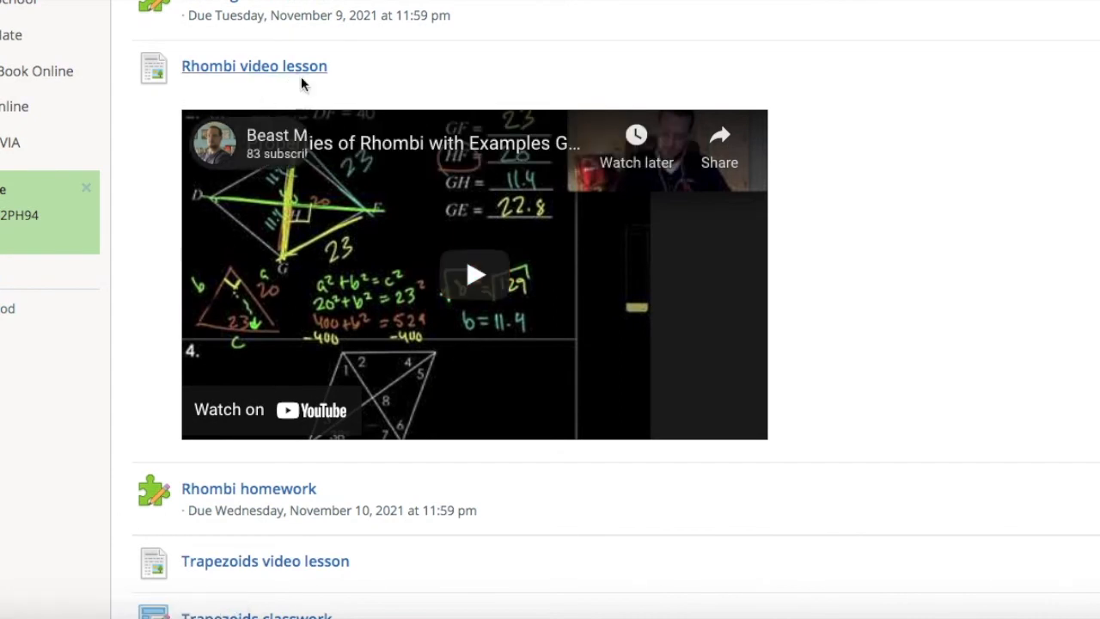
scroll(430, 421, "down", 1)
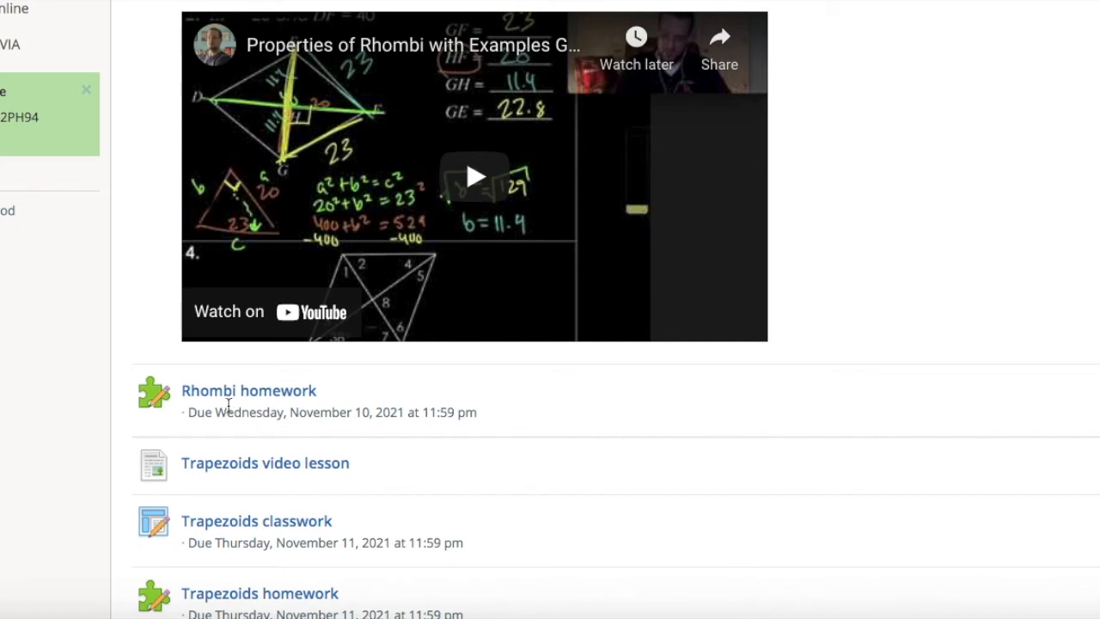
scroll(227, 404, "down", 3)
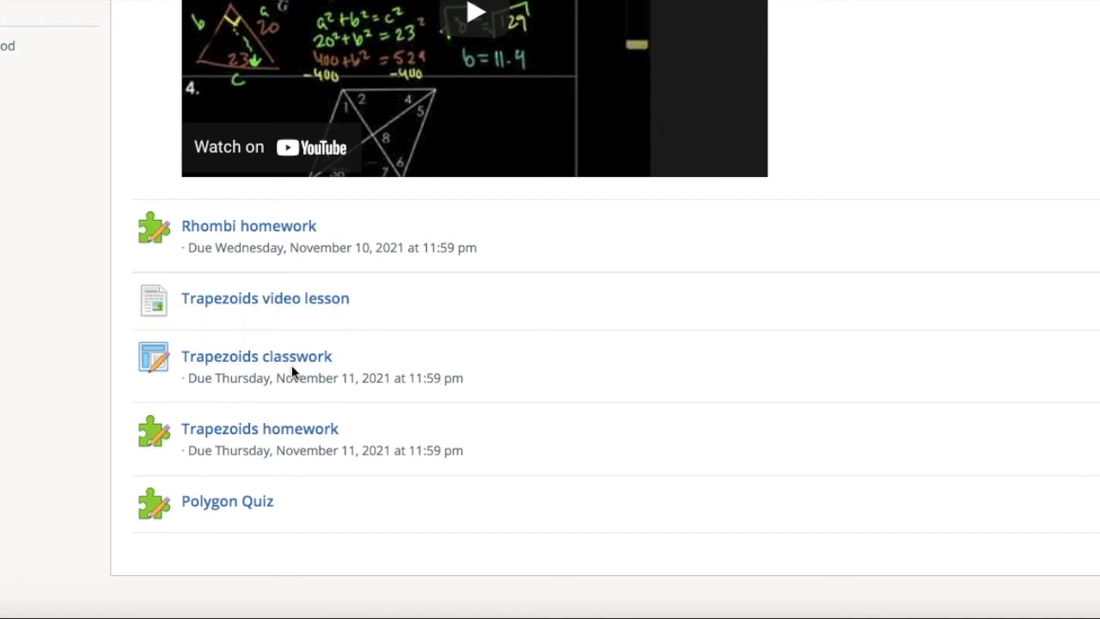
left_click(1093, 501)
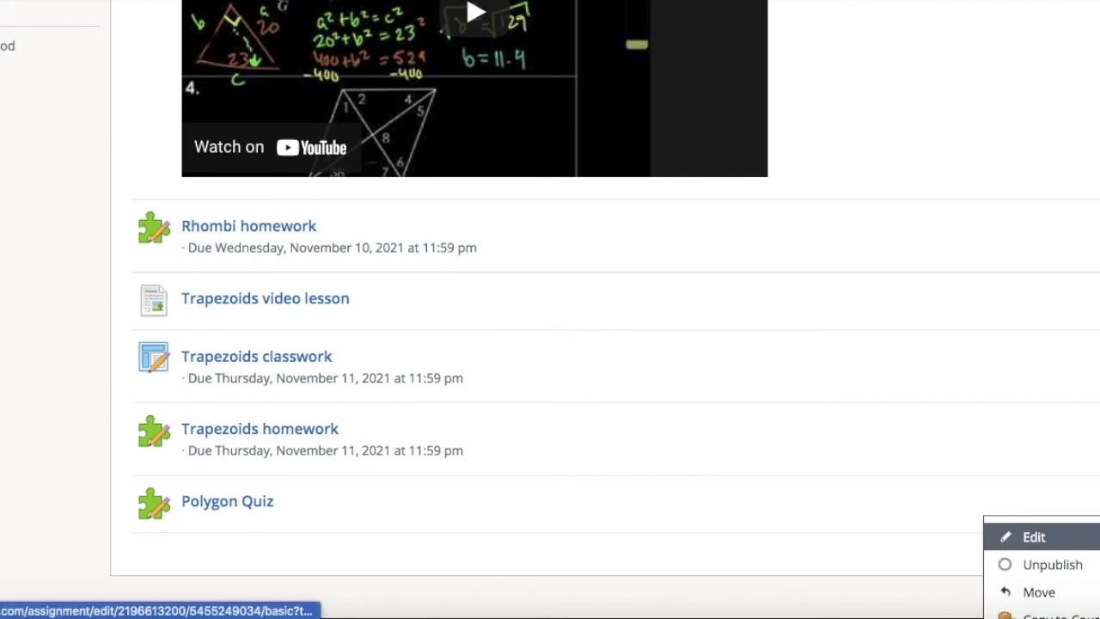
left_click(1066, 537)
left_click(511, 135)
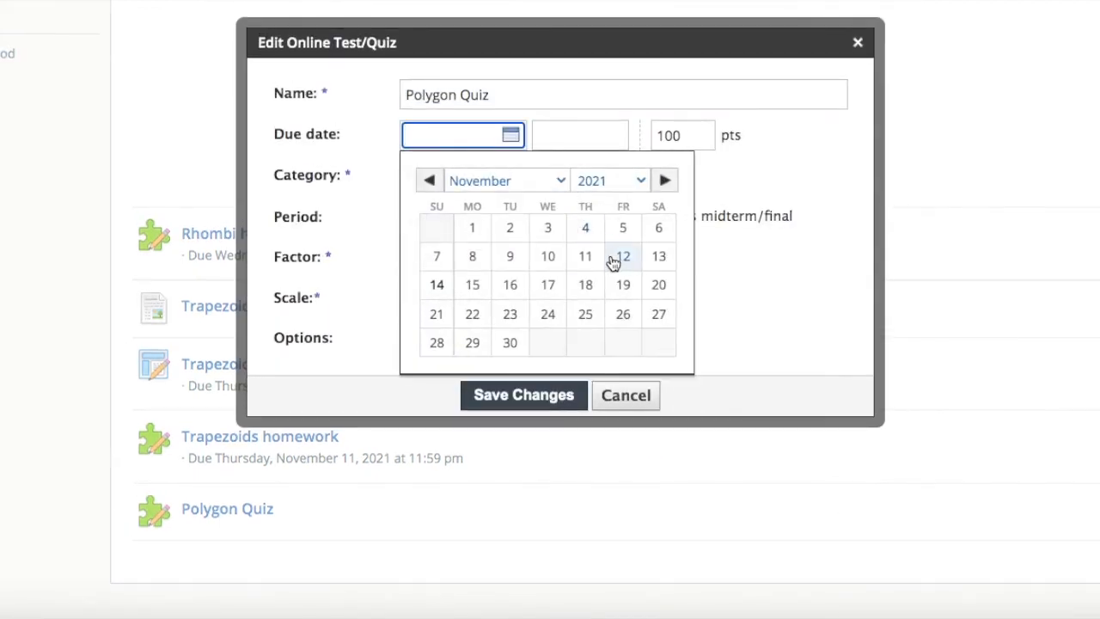
left_click(621, 255)
left_click(518, 388)
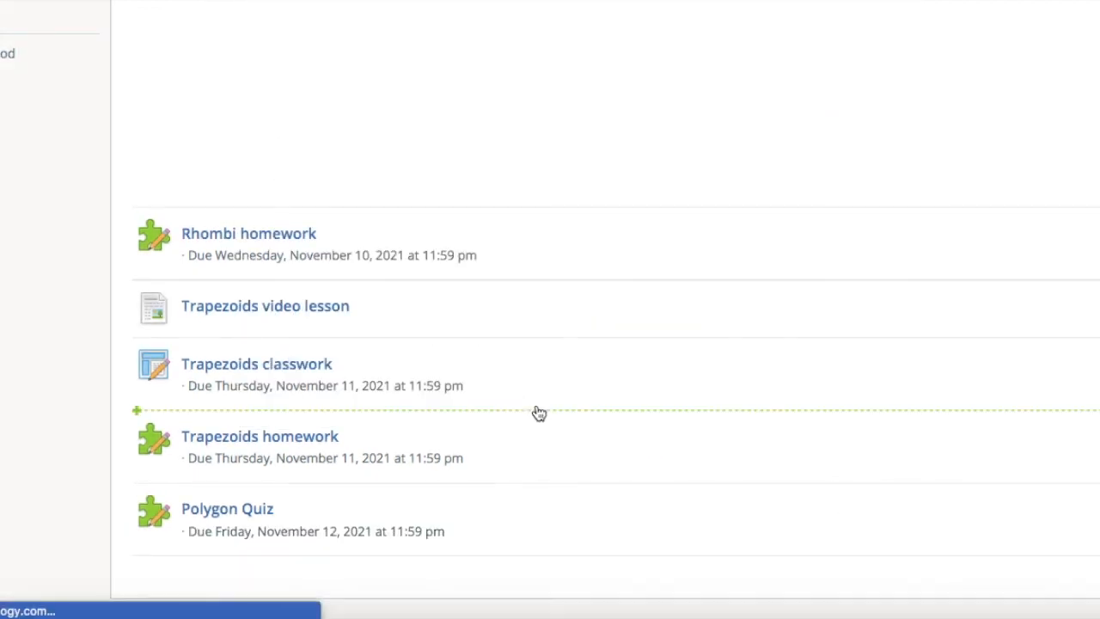
Open the Polygon Quiz and start importing individual questions from the question banks
scroll(344, 367, "down", 1)
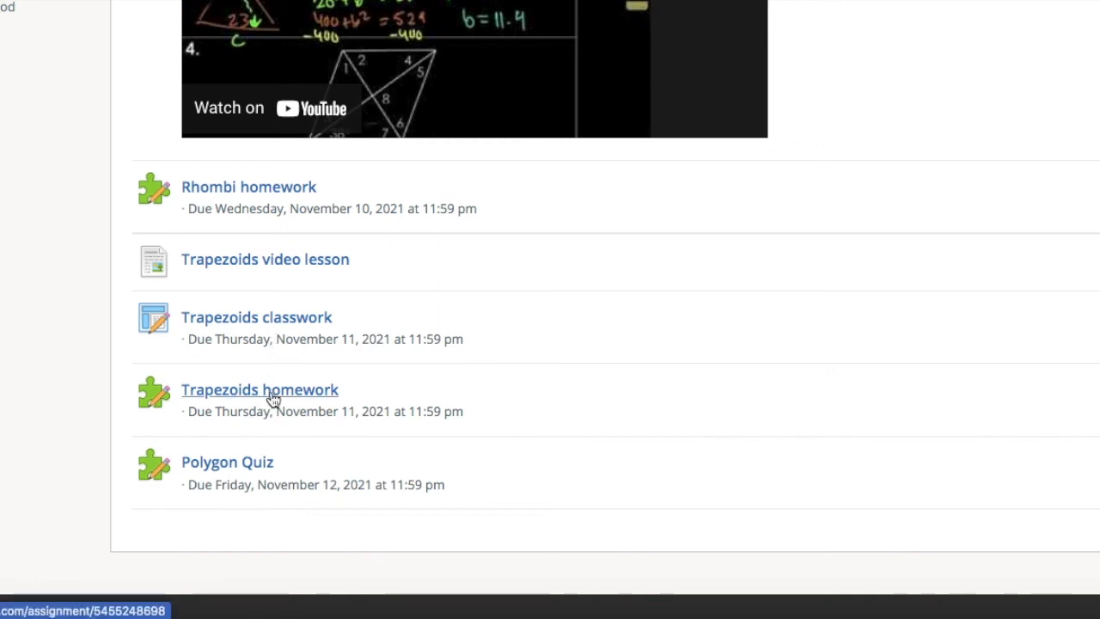
scroll(258, 412, "down", 1)
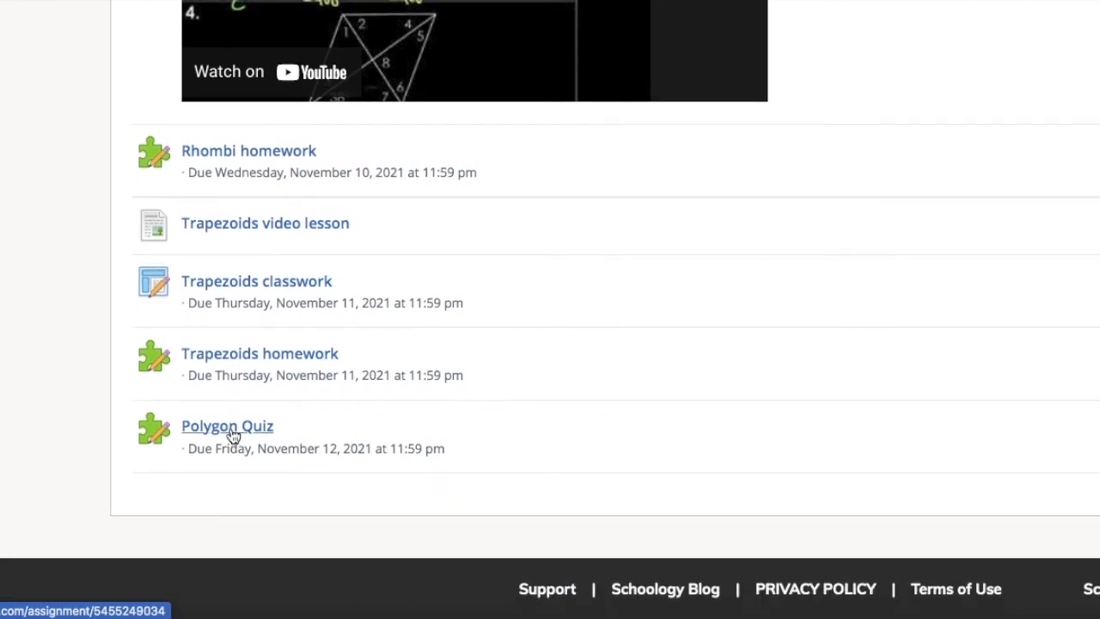
mouse_move(246, 478)
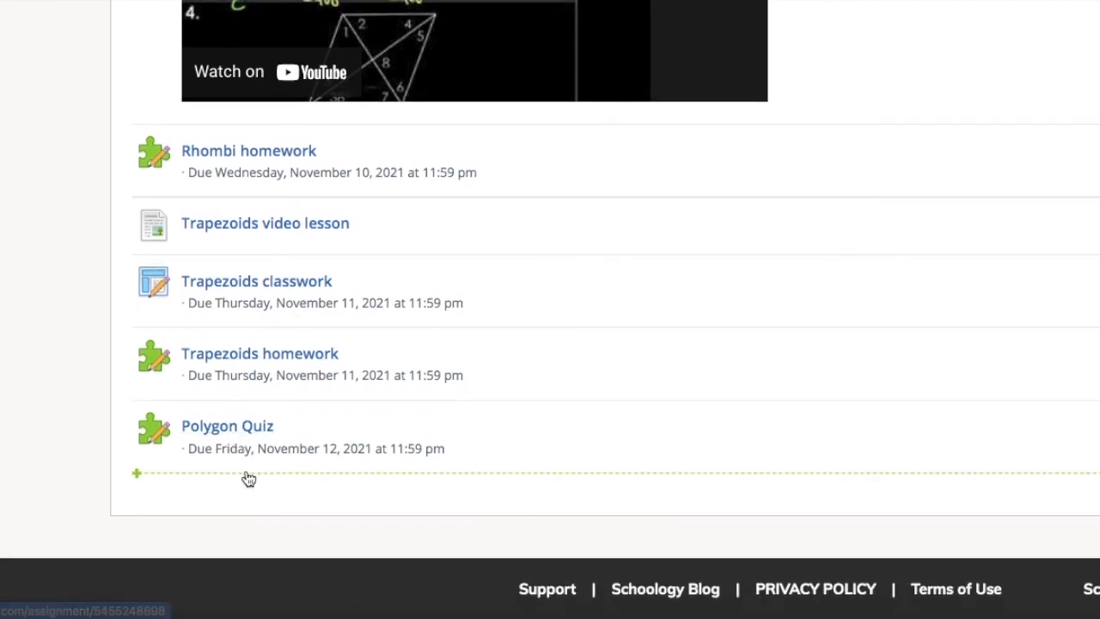
left_click(229, 430)
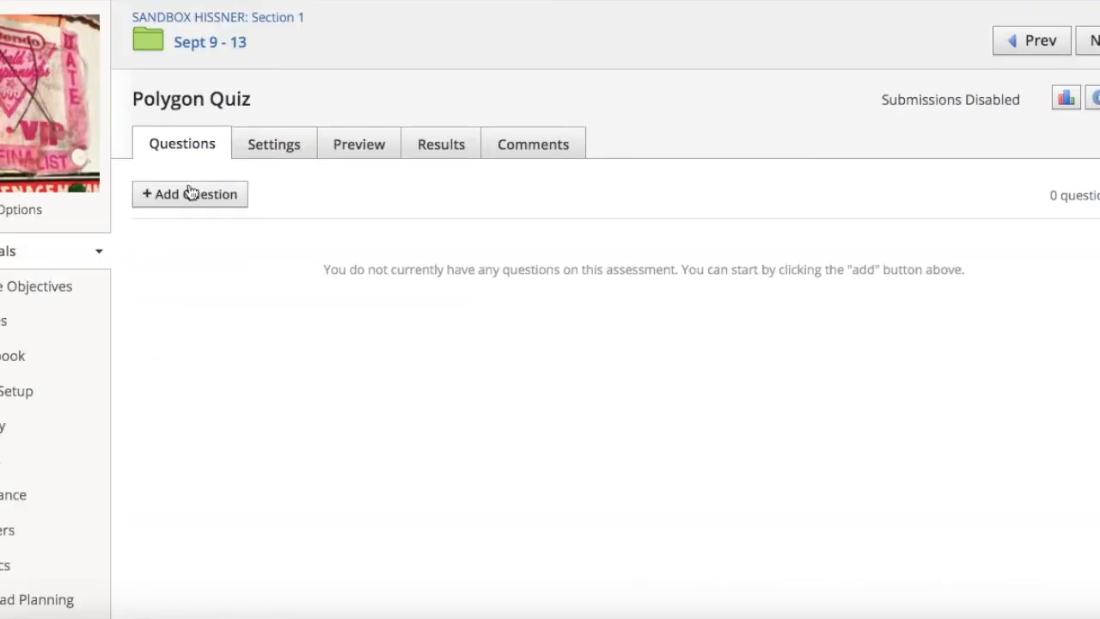
left_click(204, 196)
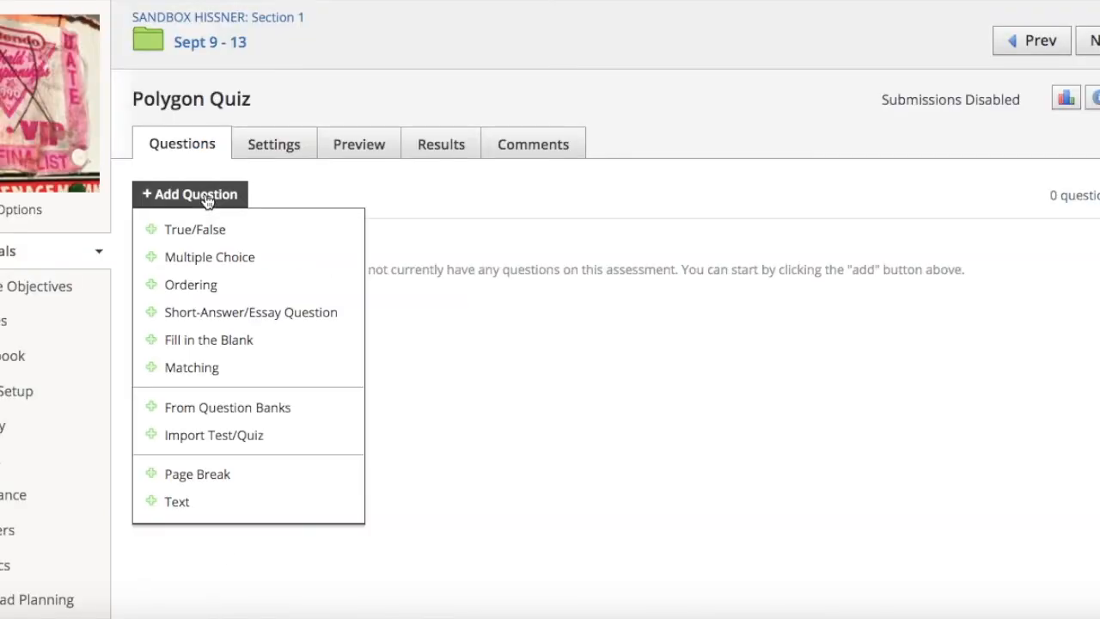
left_click(262, 409)
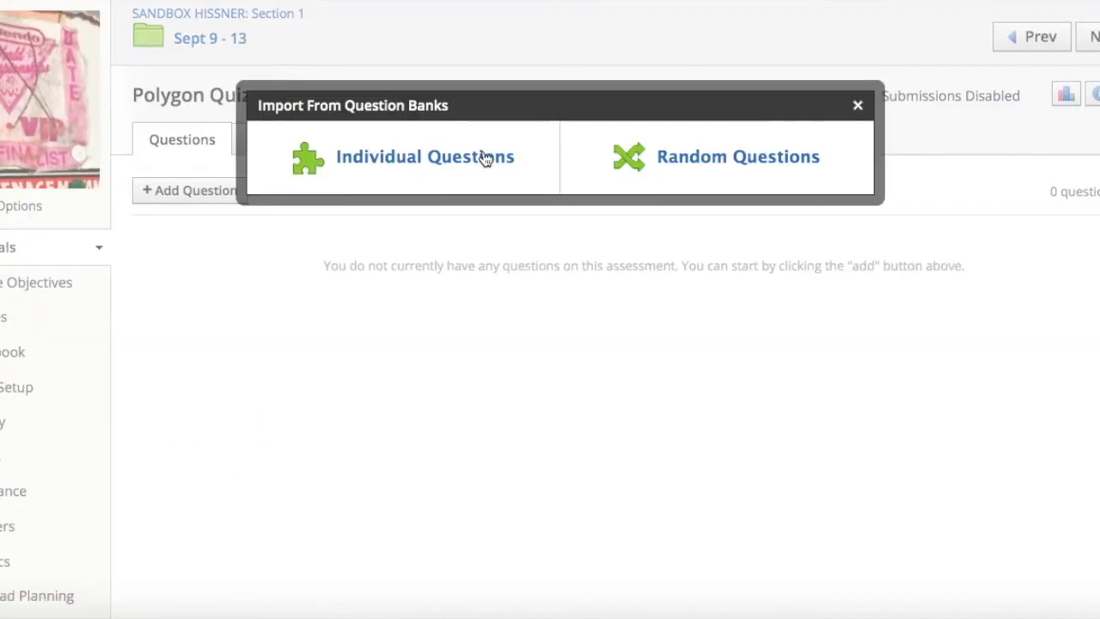
left_click(478, 161)
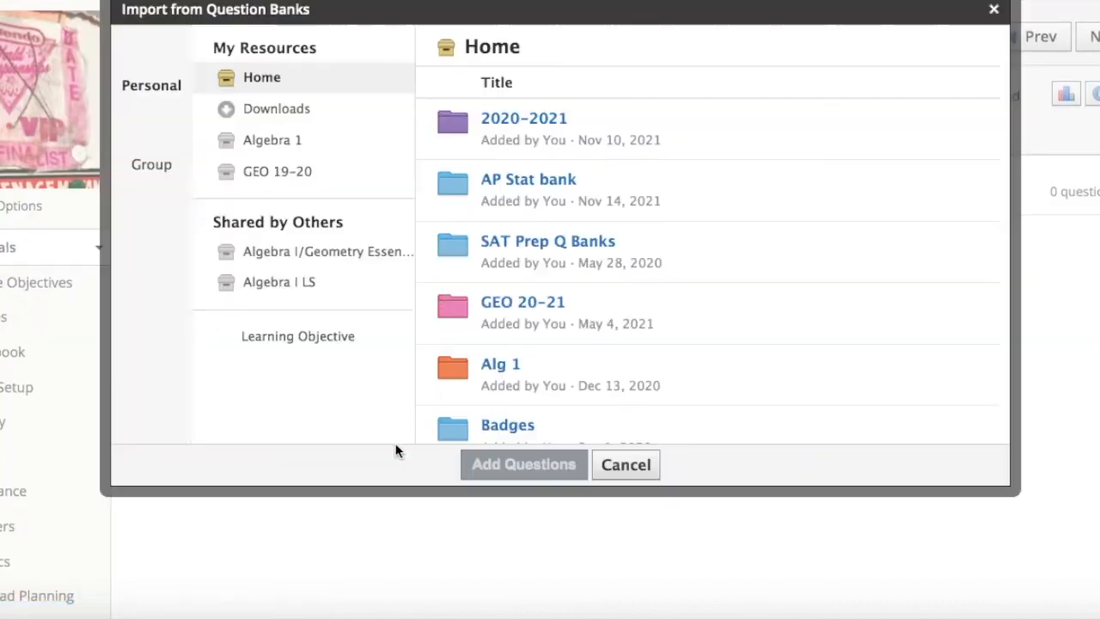
Add the question asking for m∠SVT from the Parallelograms bank in the 2020-2021 folder's Polynomials U7 subfolder
left_click(528, 129)
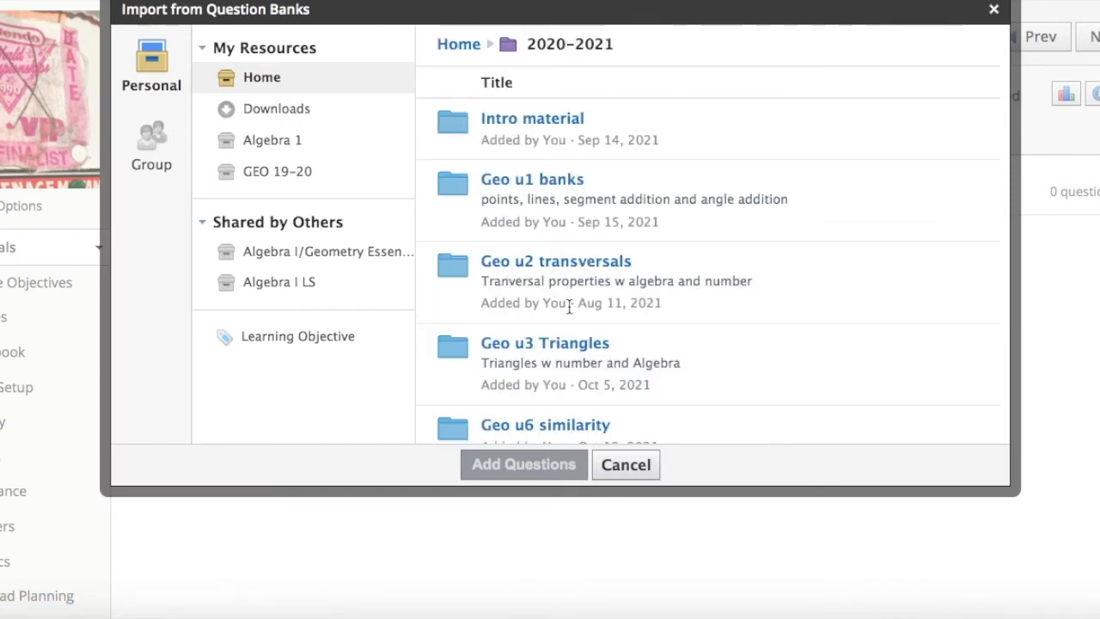
scroll(566, 326, "down", 3)
left_click(564, 251)
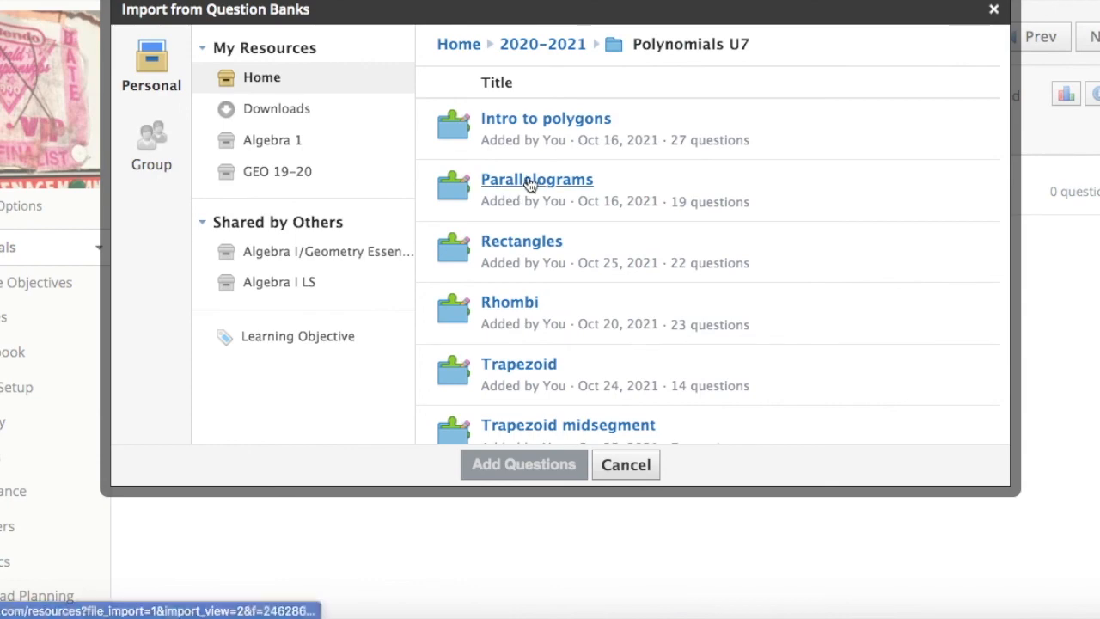
left_click(540, 182)
scroll(636, 319, "down", 10)
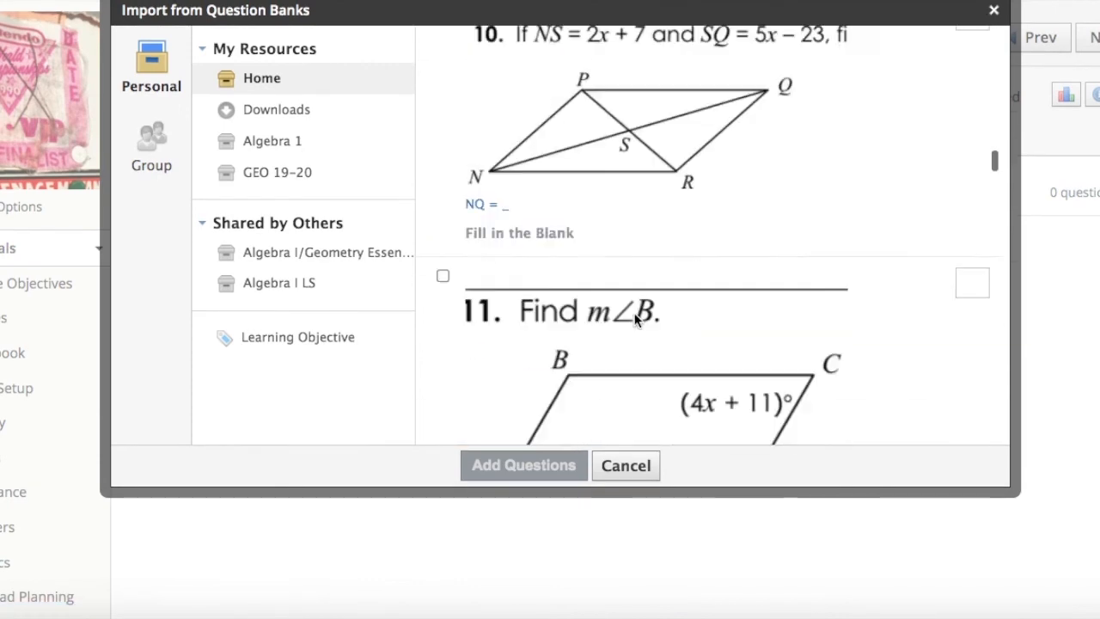
scroll(636, 321, "down", 10)
scroll(637, 318, "up", 2)
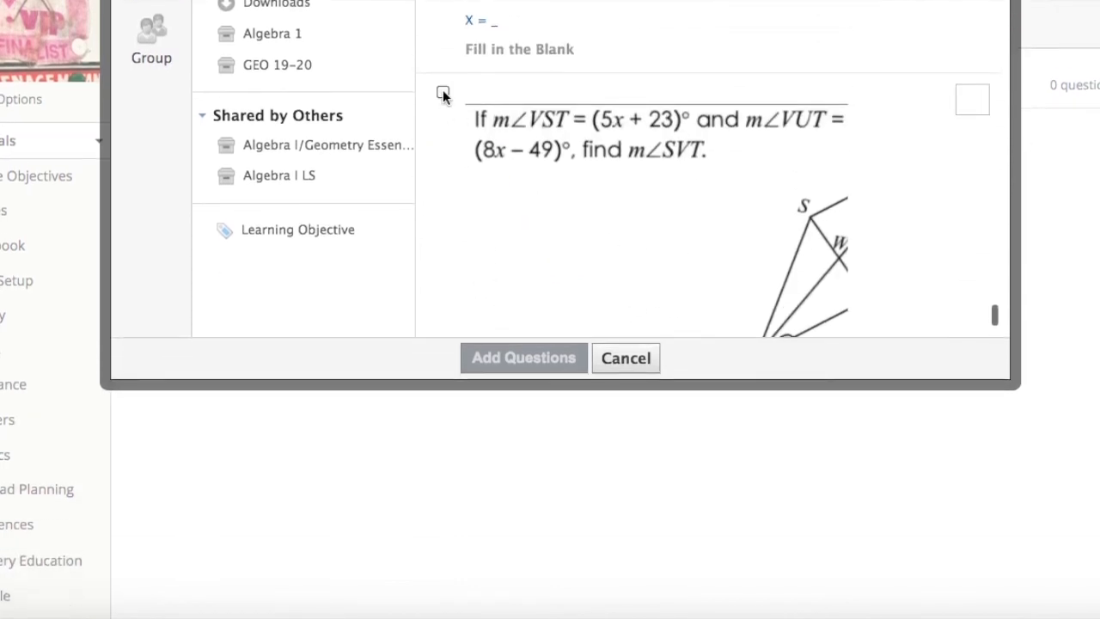
left_click(444, 91)
left_click(554, 365)
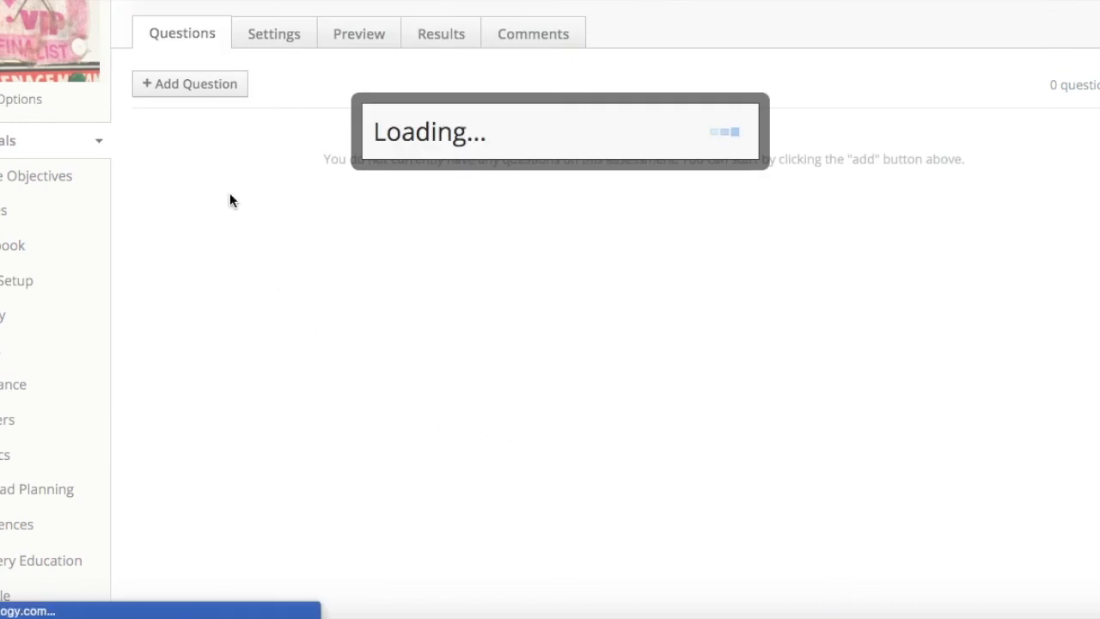
Start a random question import and select the Rectangles bank from Polynomials U7 in the 2020-2021 folder
left_click(213, 91)
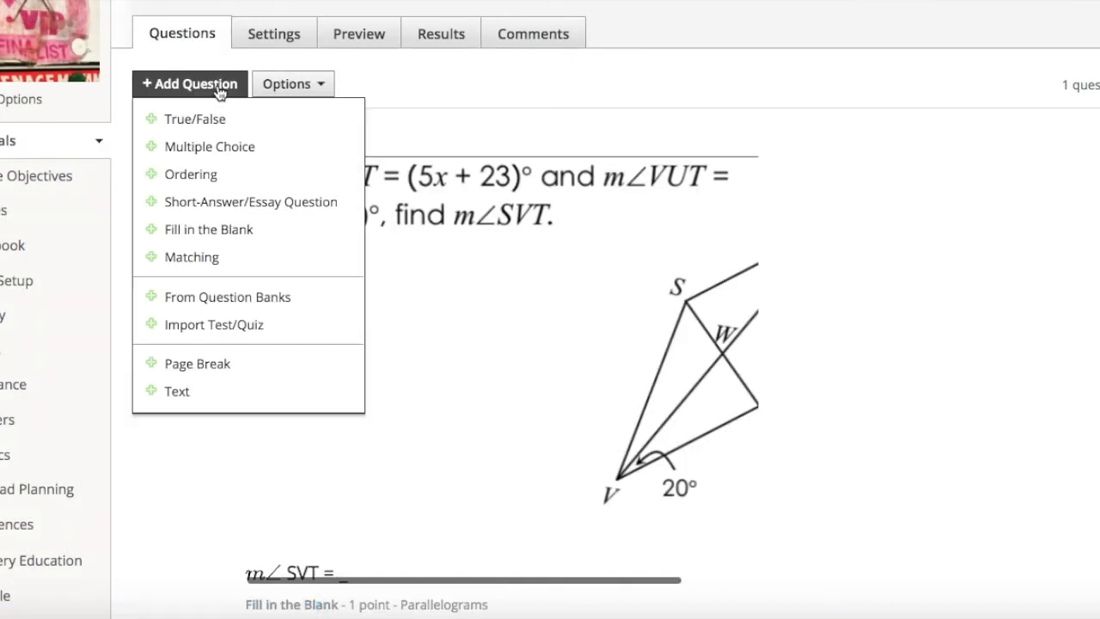
left_click(306, 311)
left_click(673, 152)
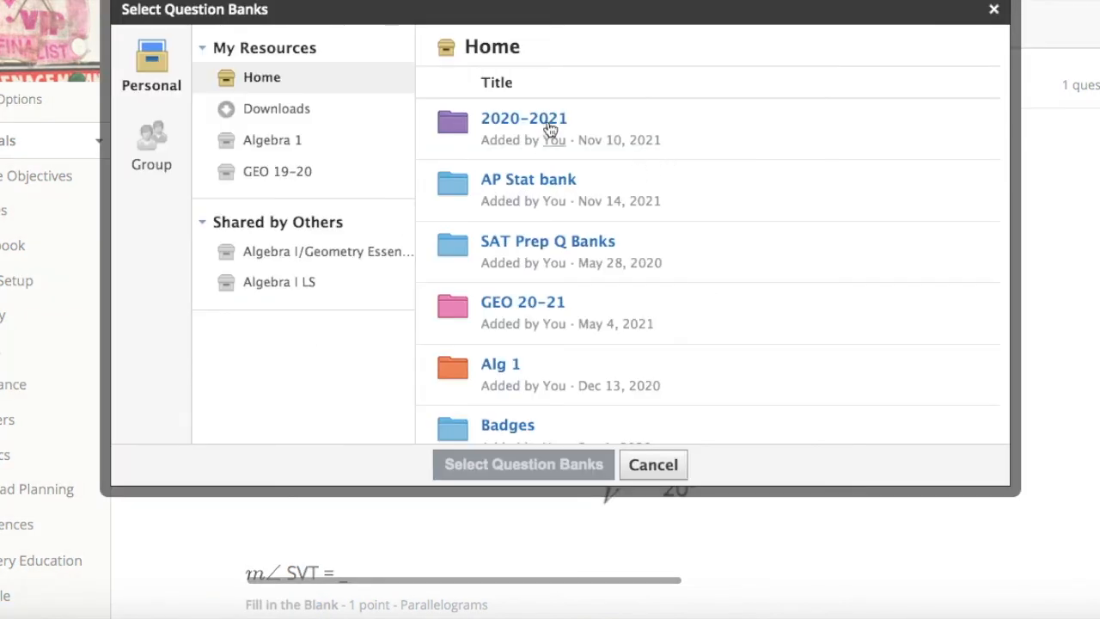
left_click(550, 122)
scroll(573, 249, "down", 5)
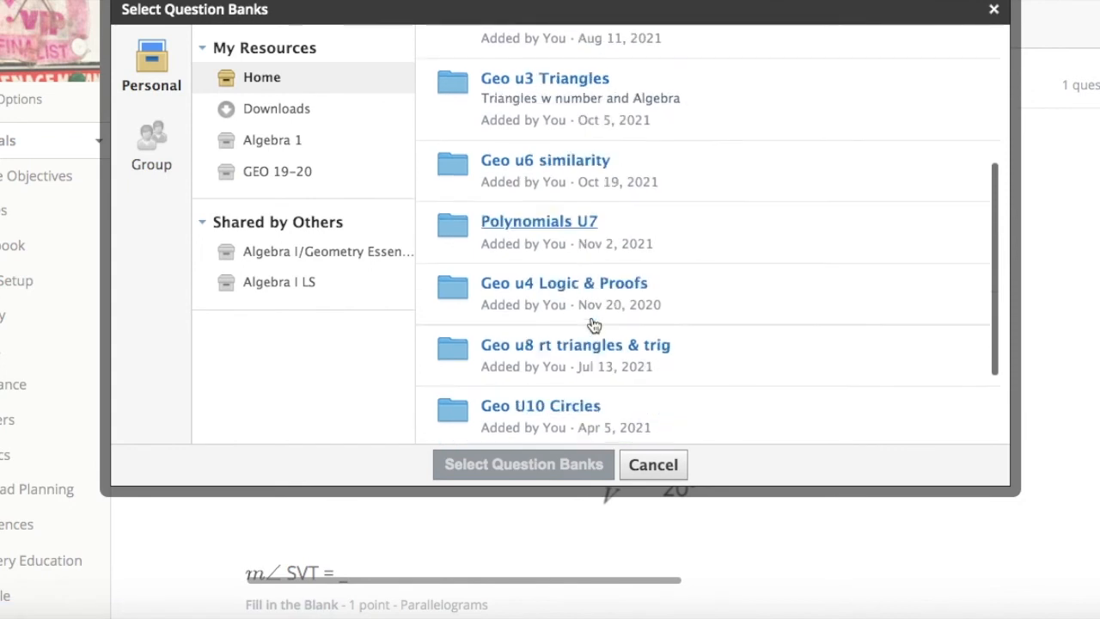
left_click(555, 189)
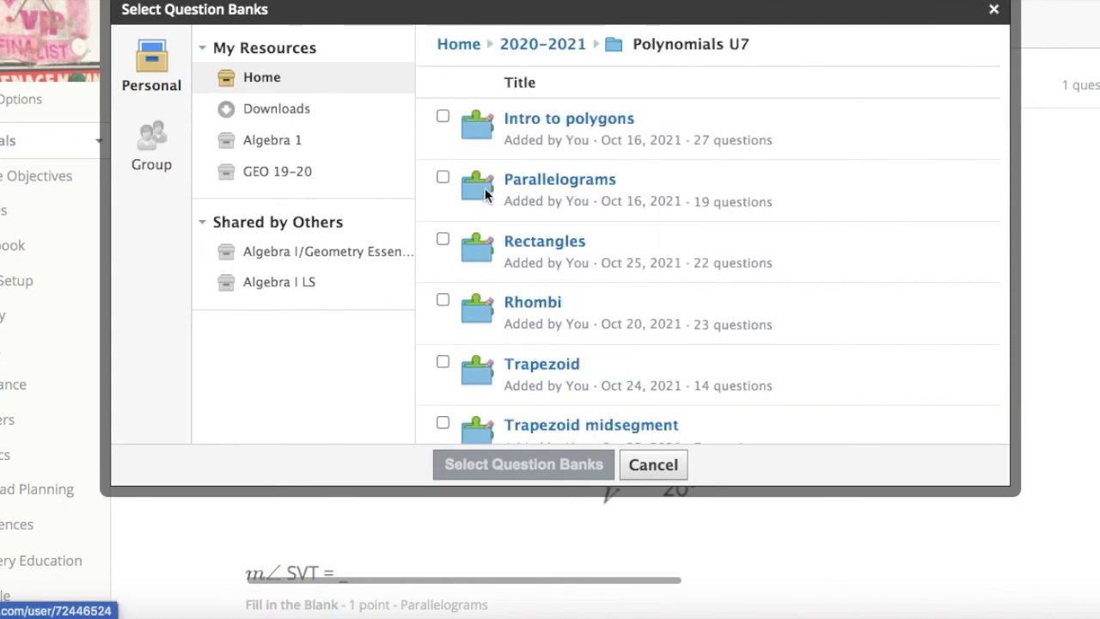
left_click(443, 238)
left_click(534, 467)
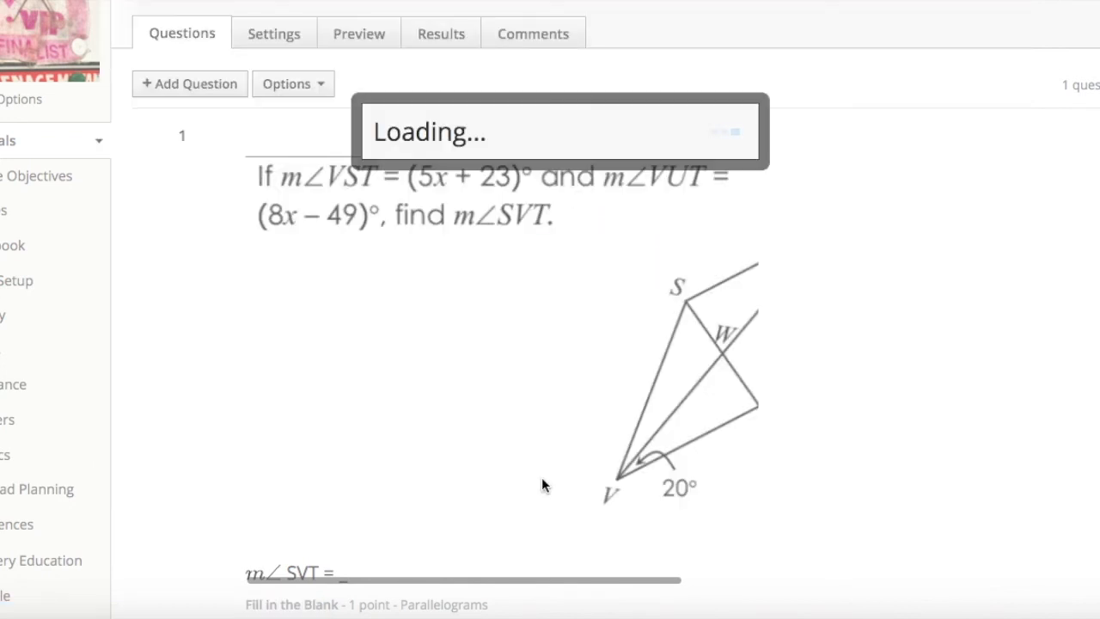
Add 1 random Rectangles question worth 1 point to the quiz
type("1")
left_click(657, 206)
type("1")
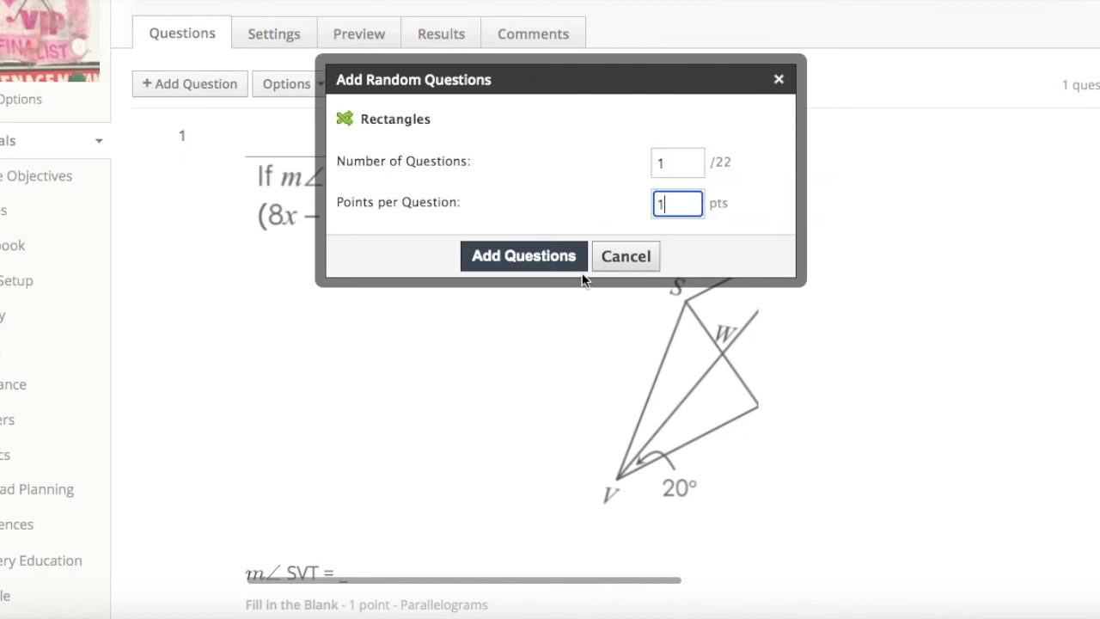
left_click(499, 262)
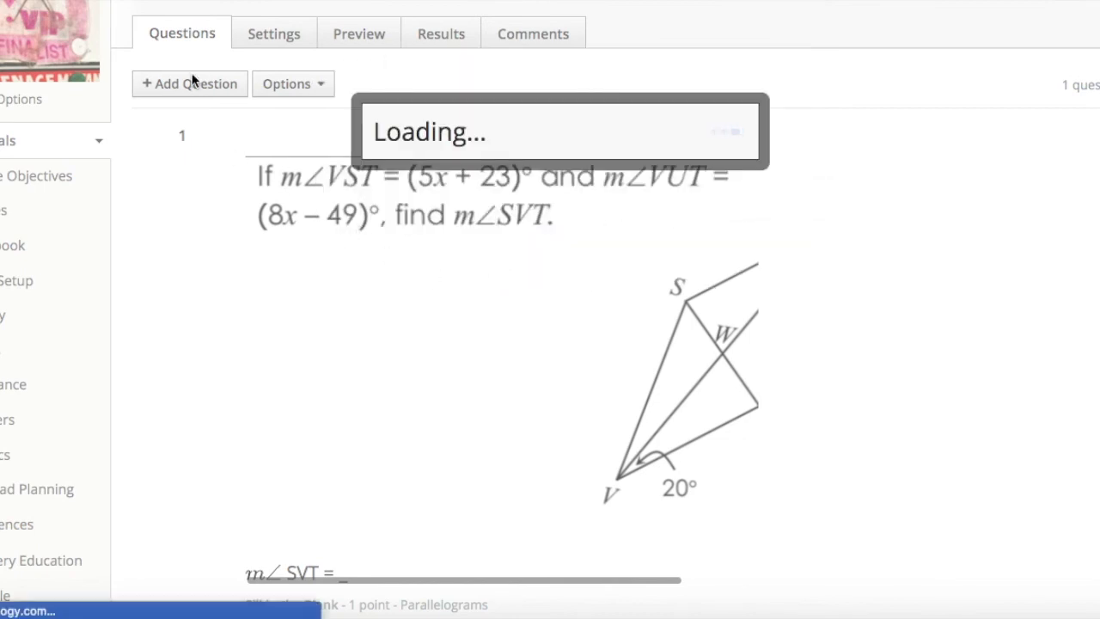
Start another random question import and select the Rectangles, Rhombi and Trapezoid banks from Polynomials U7 in the 2020-2021 folder
left_click(206, 89)
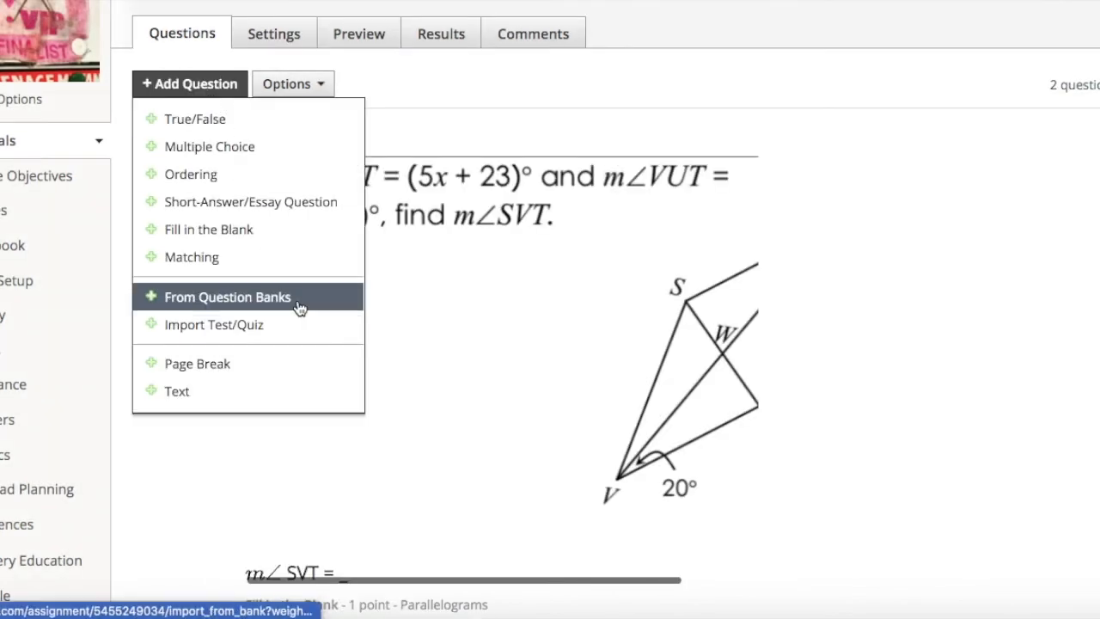
left_click(299, 302)
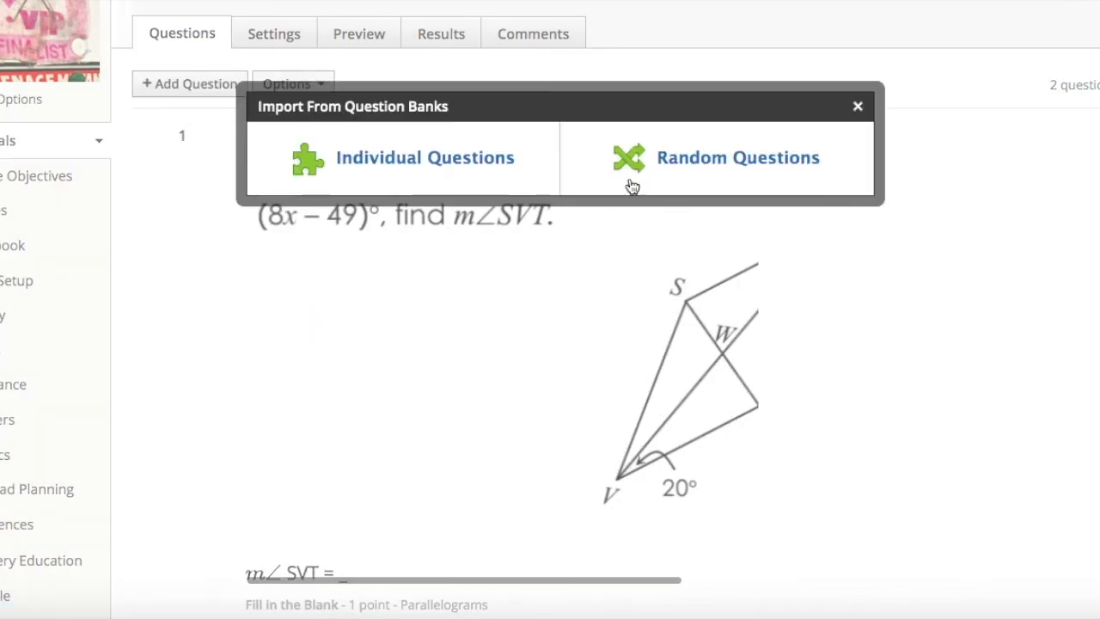
left_click(655, 169)
left_click(521, 118)
scroll(601, 361, "down", 3)
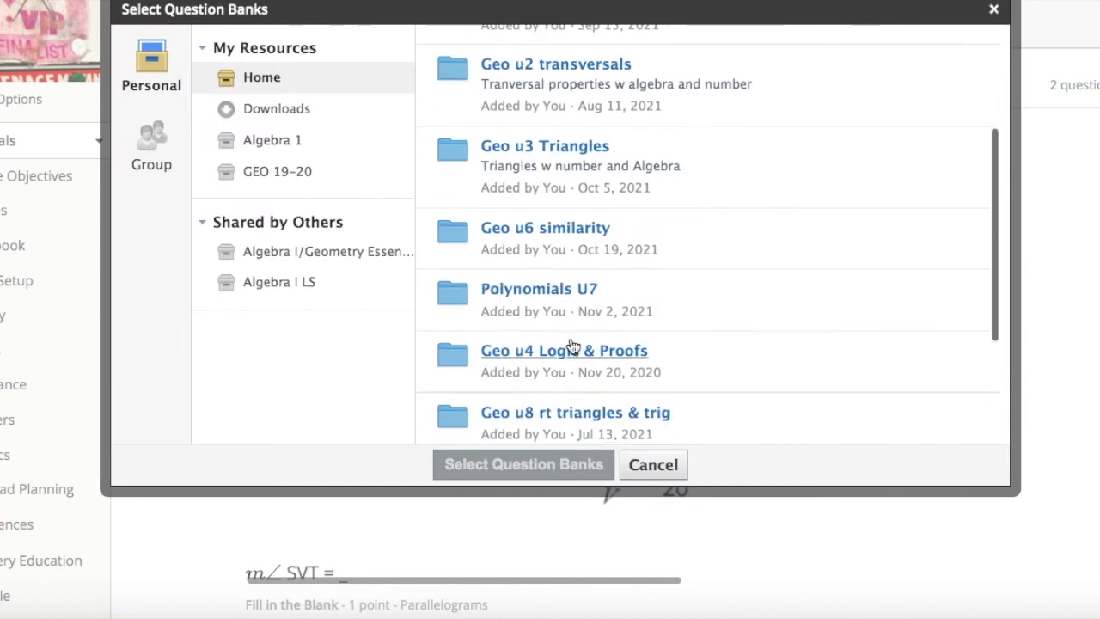
left_click(559, 296)
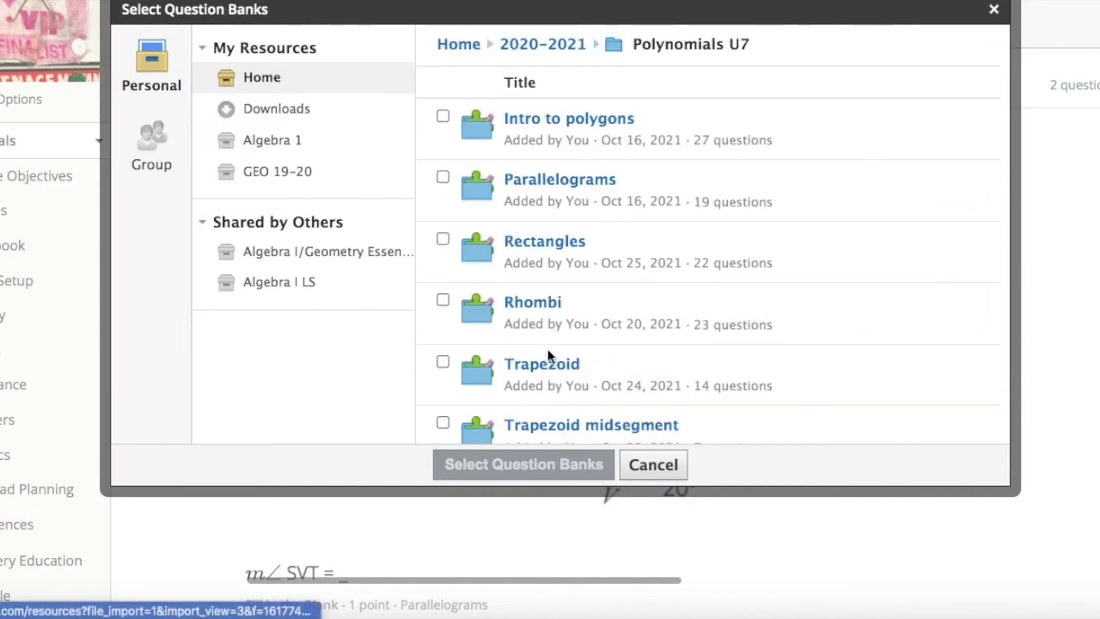
left_click(443, 239)
left_click(443, 301)
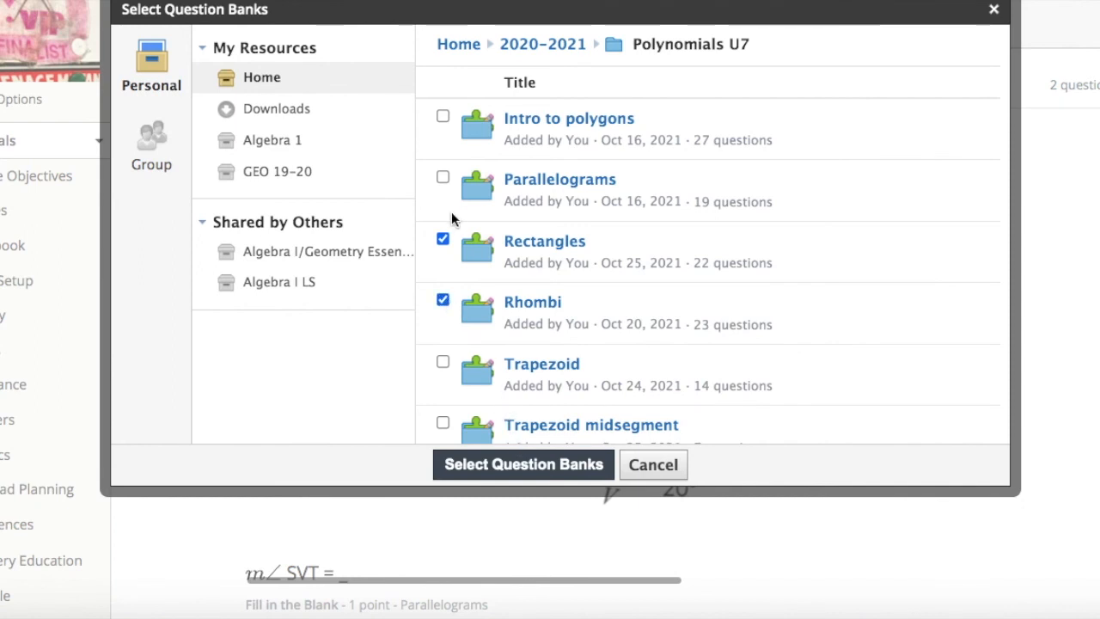
left_click(443, 362)
left_click(507, 464)
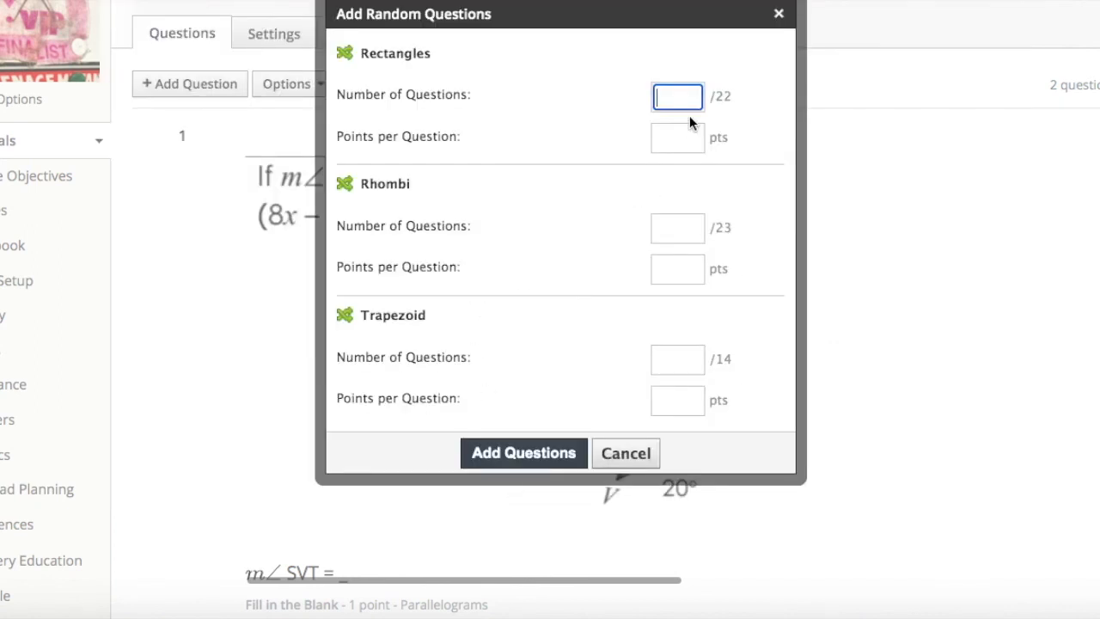
Add 2 random Rectangles questions, 1 Rhombi question and 1 Trapezoid question, each worth 1 point
type("2")
left_click(679, 229)
type("1")
left_click(566, 326)
left_click(677, 359)
type("1")
left_click(660, 139)
type("1")
left_click(679, 274)
type("1")
left_click(678, 399)
type("1")
left_click(534, 458)
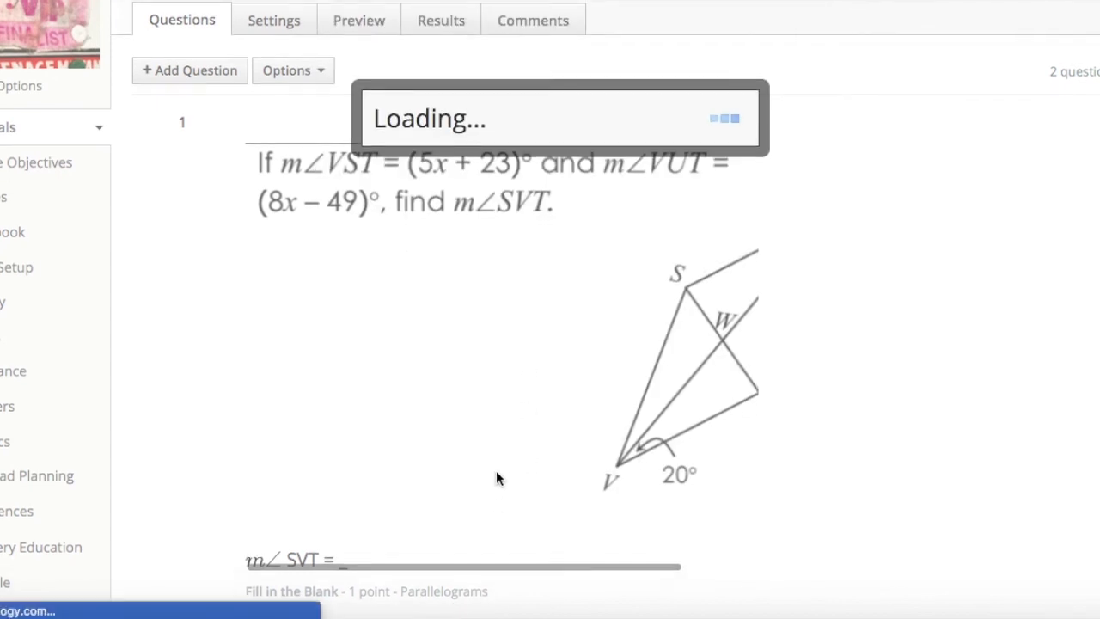
Delete the single-question Rectangles random set listed as question 2 and confirm the deletion
scroll(496, 470, "down", 6)
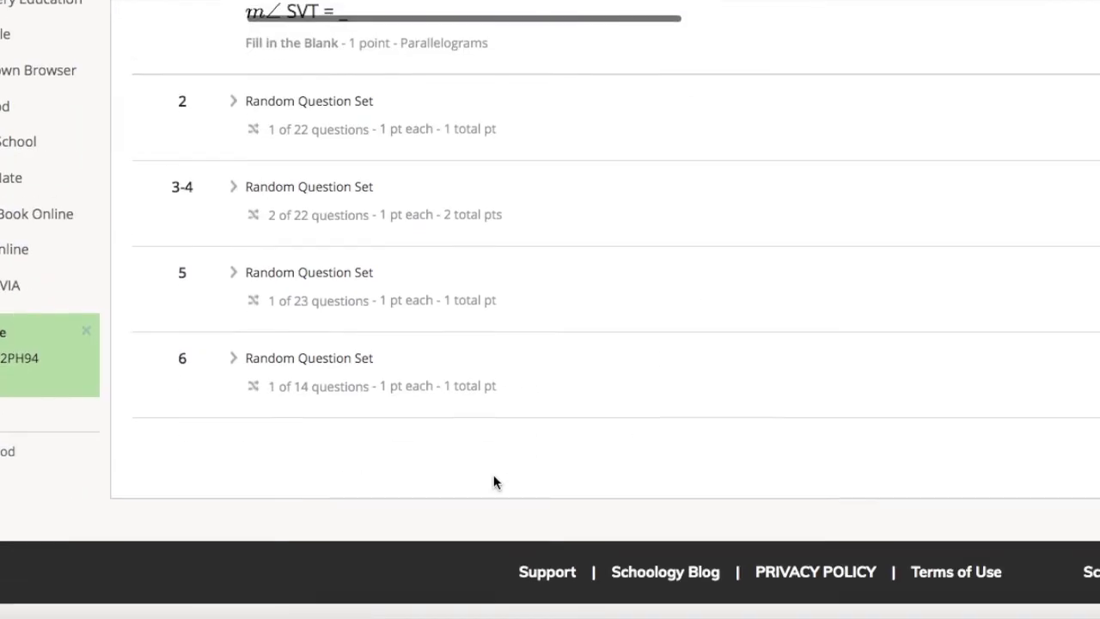
scroll(765, 220, "up", 2)
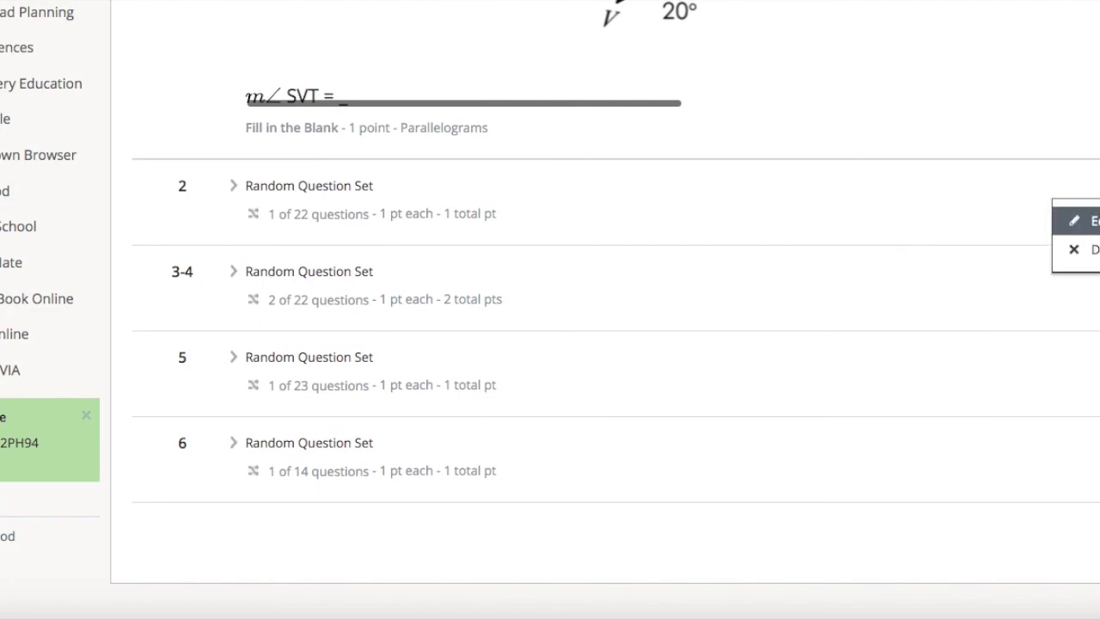
left_click(1073, 248)
left_click(523, 196)
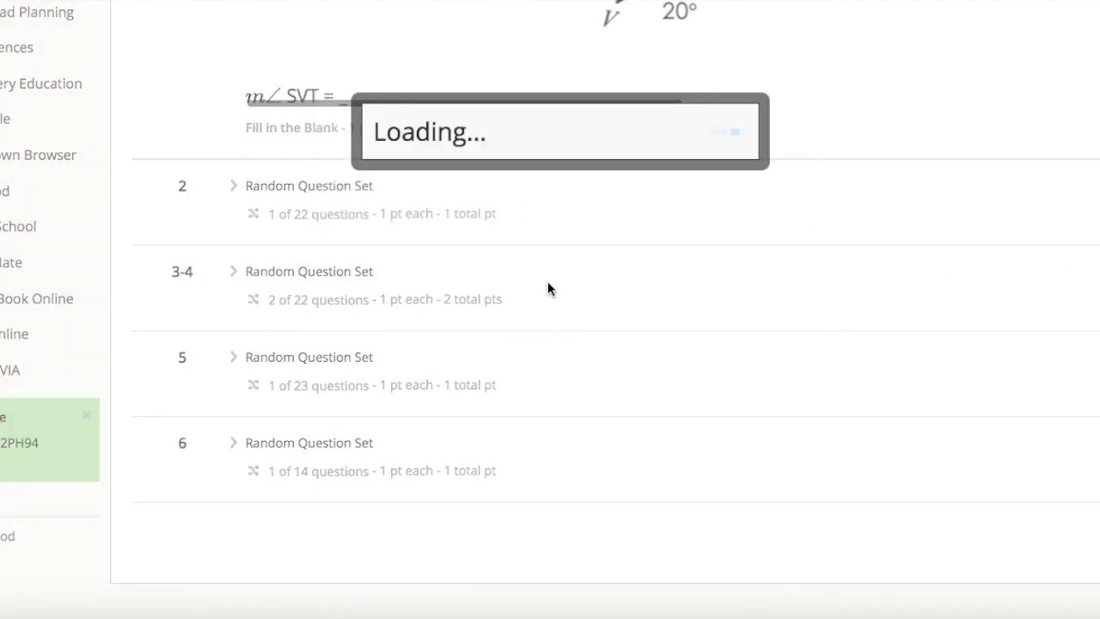
Review the Polygon Quiz's question list from its random question sets to question 1, and return to the Sept 9 - 13 folder
scroll(558, 279, "down", 8)
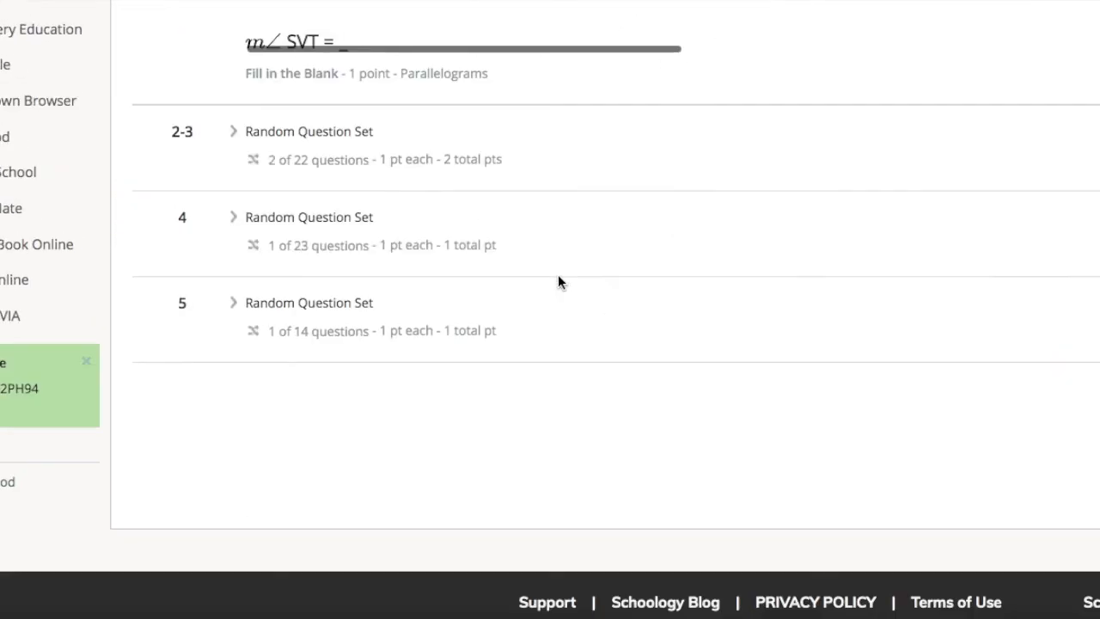
scroll(559, 279, "up", 2)
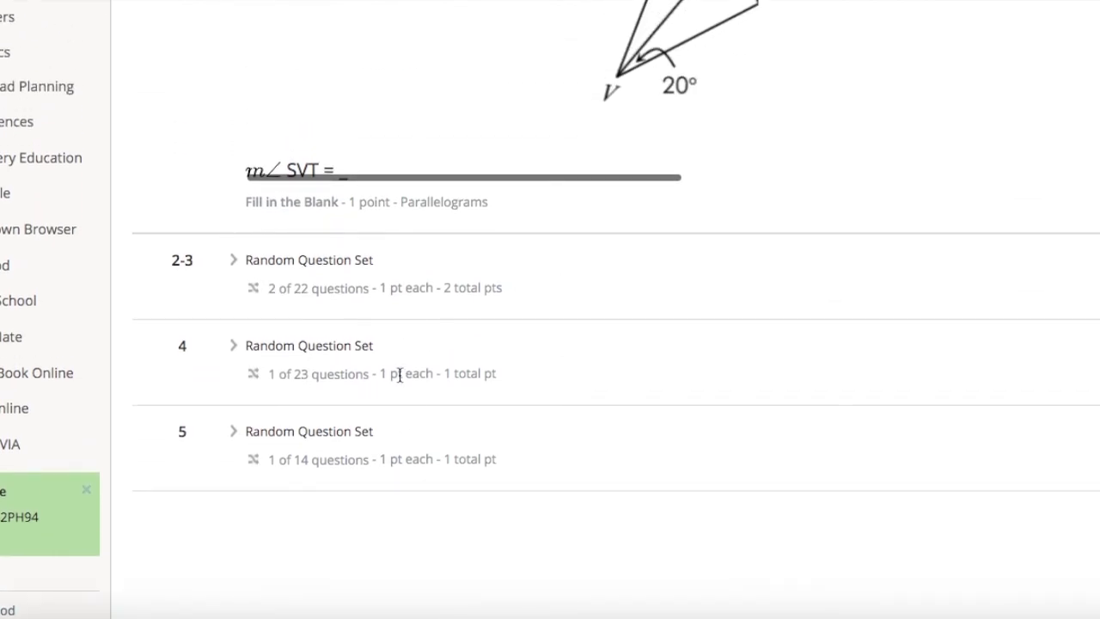
scroll(405, 371, "up", 2)
scroll(413, 370, "up", 5)
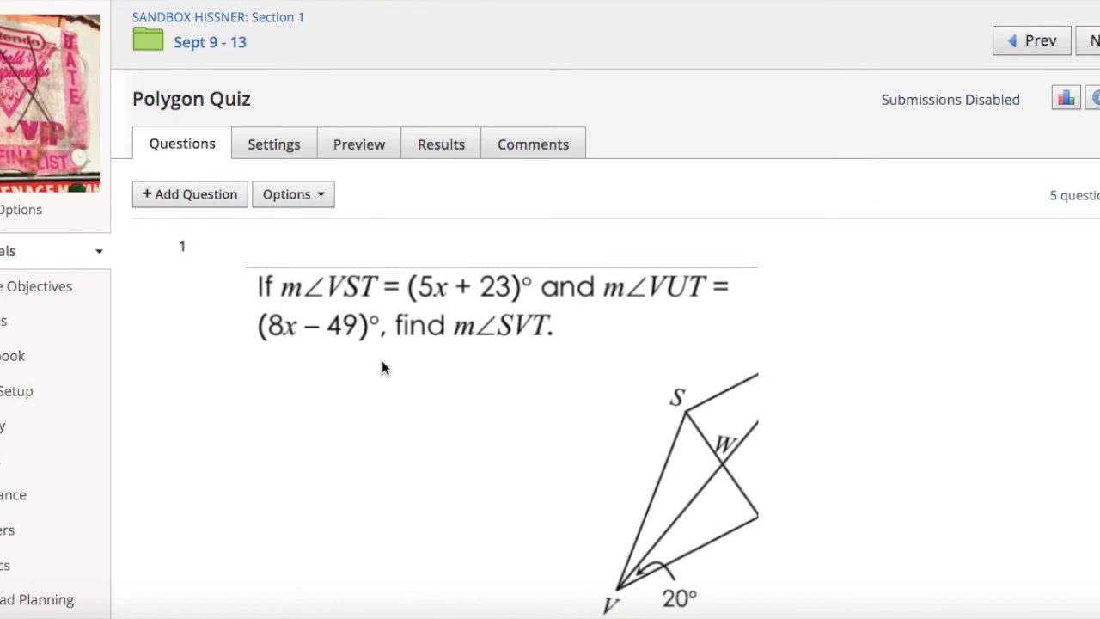
left_click(211, 48)
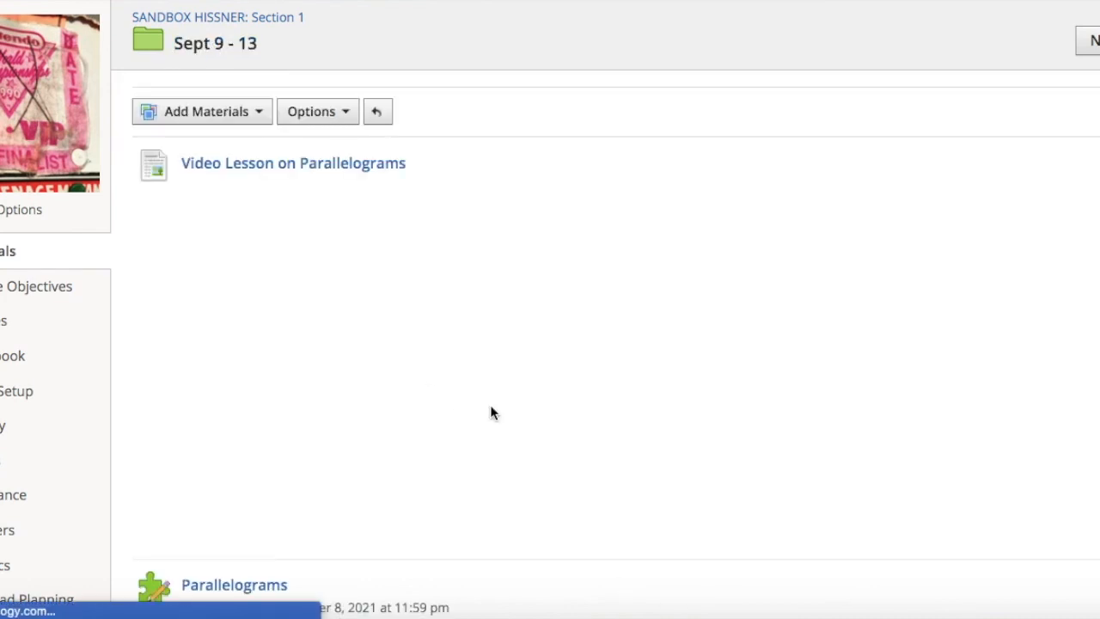
Look through the Sept 9 - 13 folder's video lessons, classwork, homework and quiz, checking their order and due dates
scroll(492, 413, "down", 5)
scroll(492, 414, "down", 3)
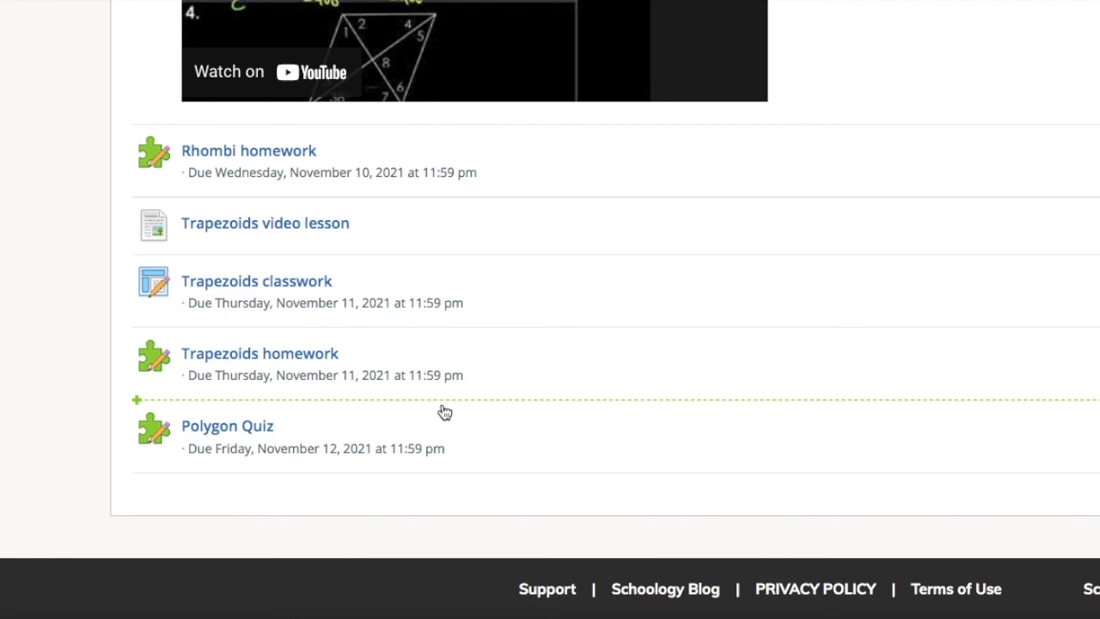
scroll(444, 412, "up", 15)
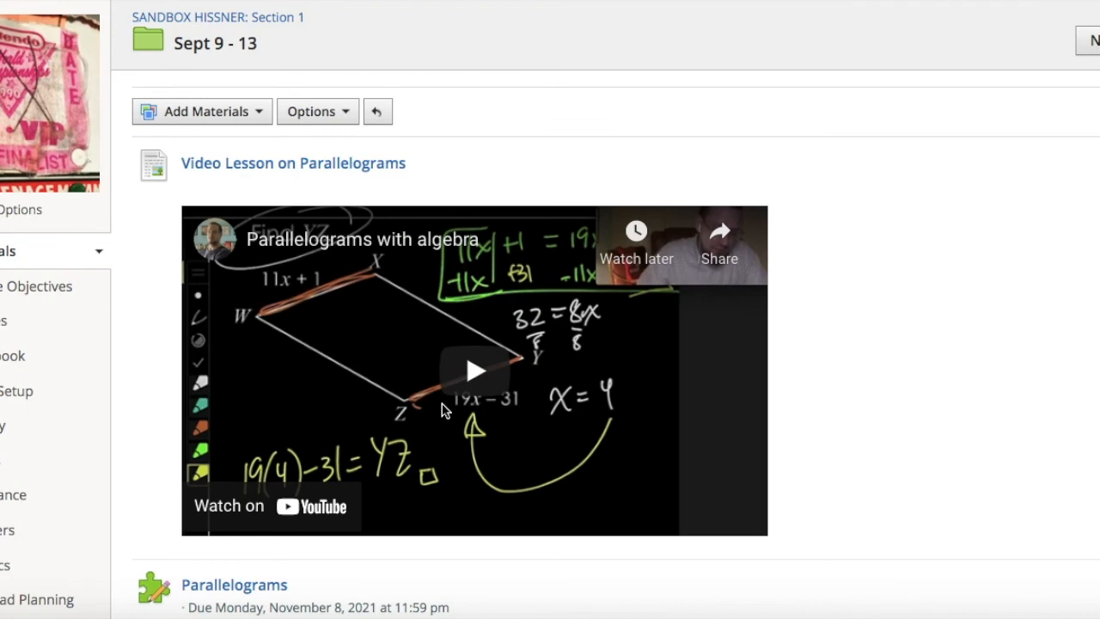
scroll(434, 412, "down", 3)
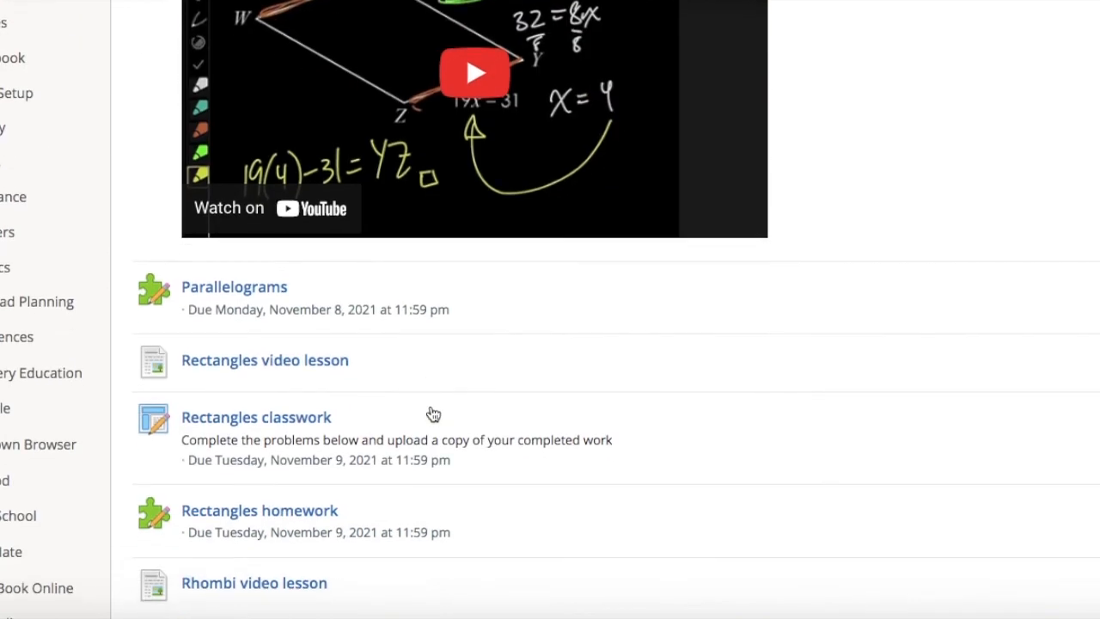
scroll(386, 288, "down", 4)
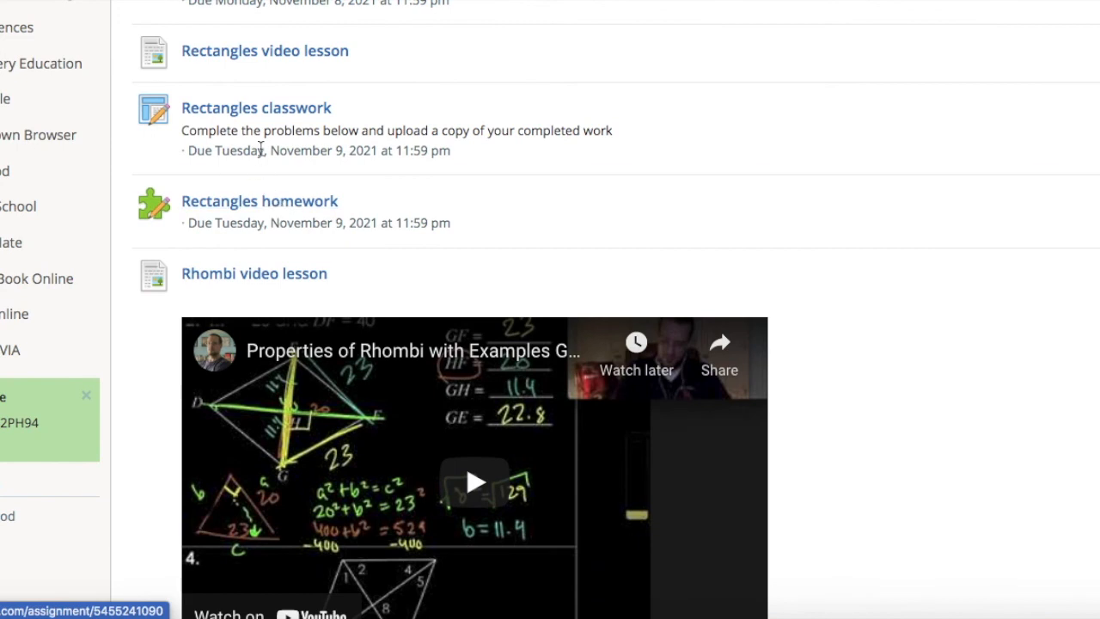
scroll(349, 256, "down", 6)
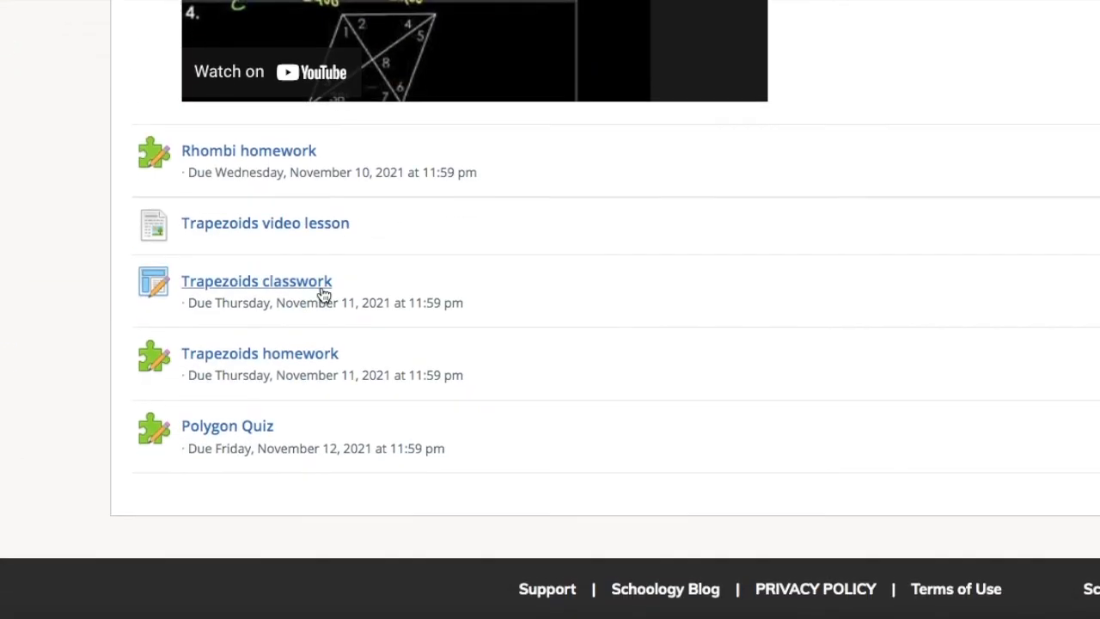